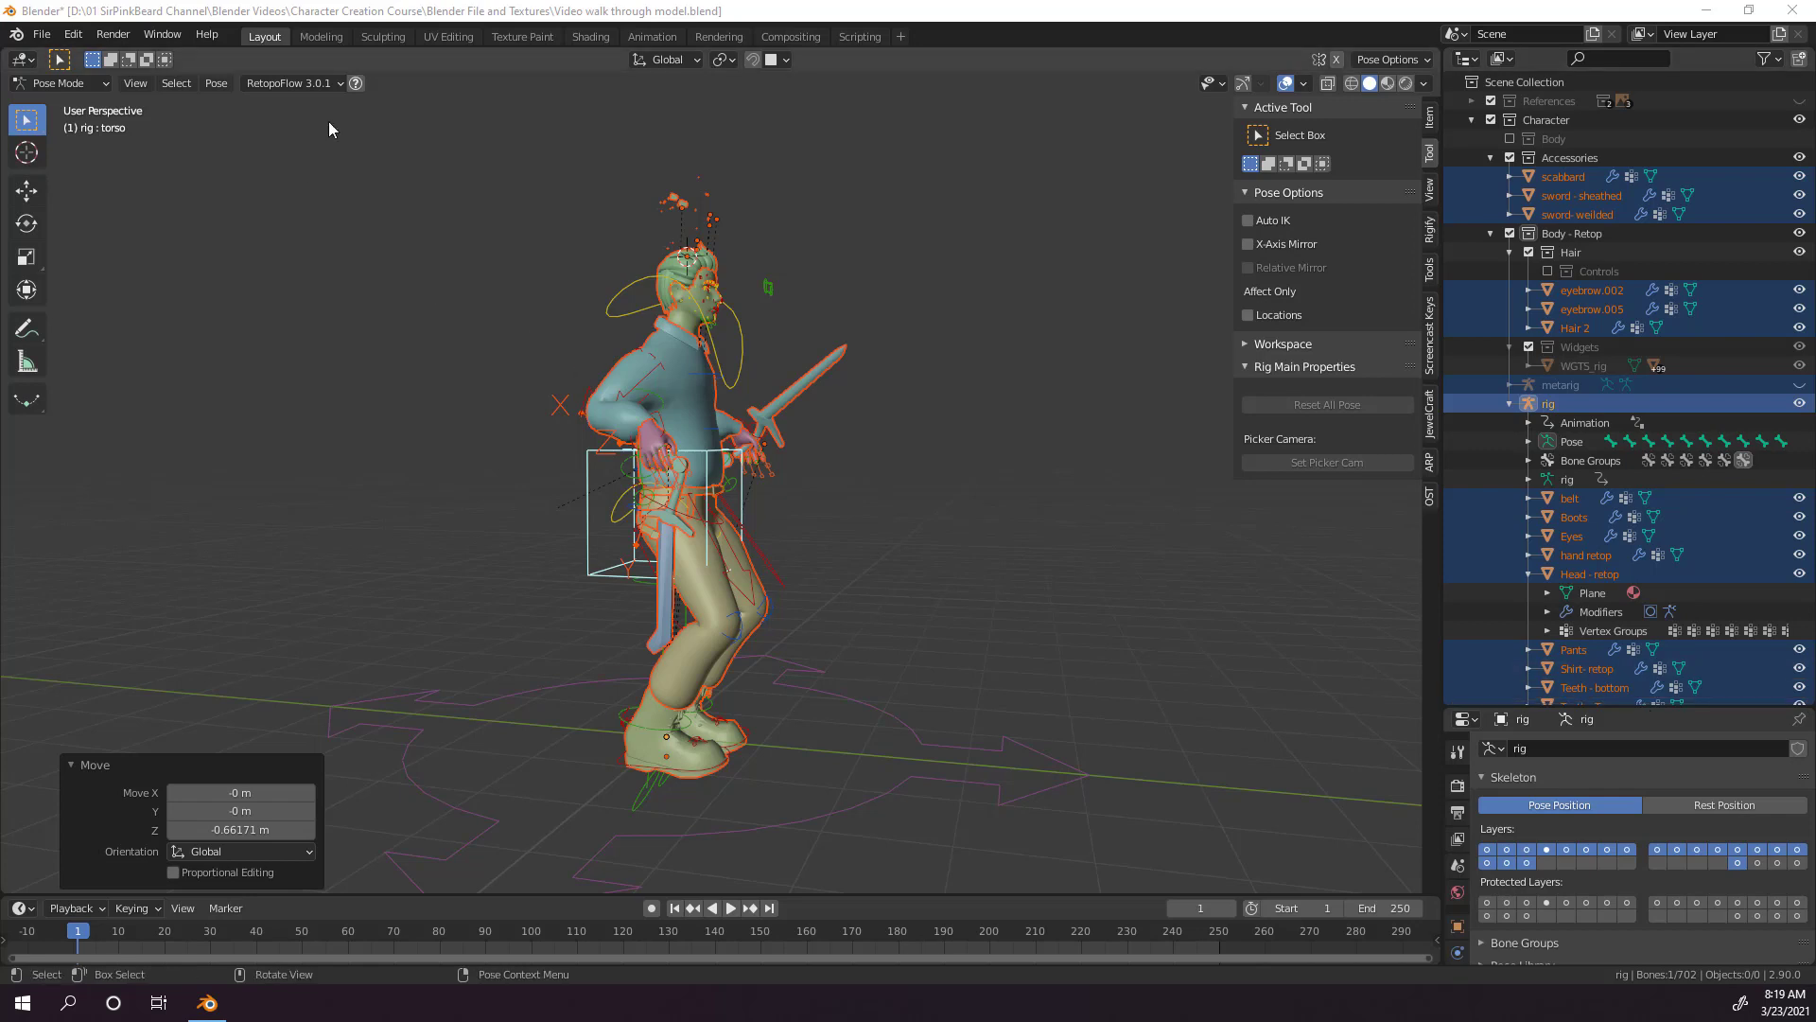
Duplicate the Layout workspace and, in the copy, merge the Outliner area into a narrowed Properties editor.
{"action": "right_click", "coordinate": [265, 37]}
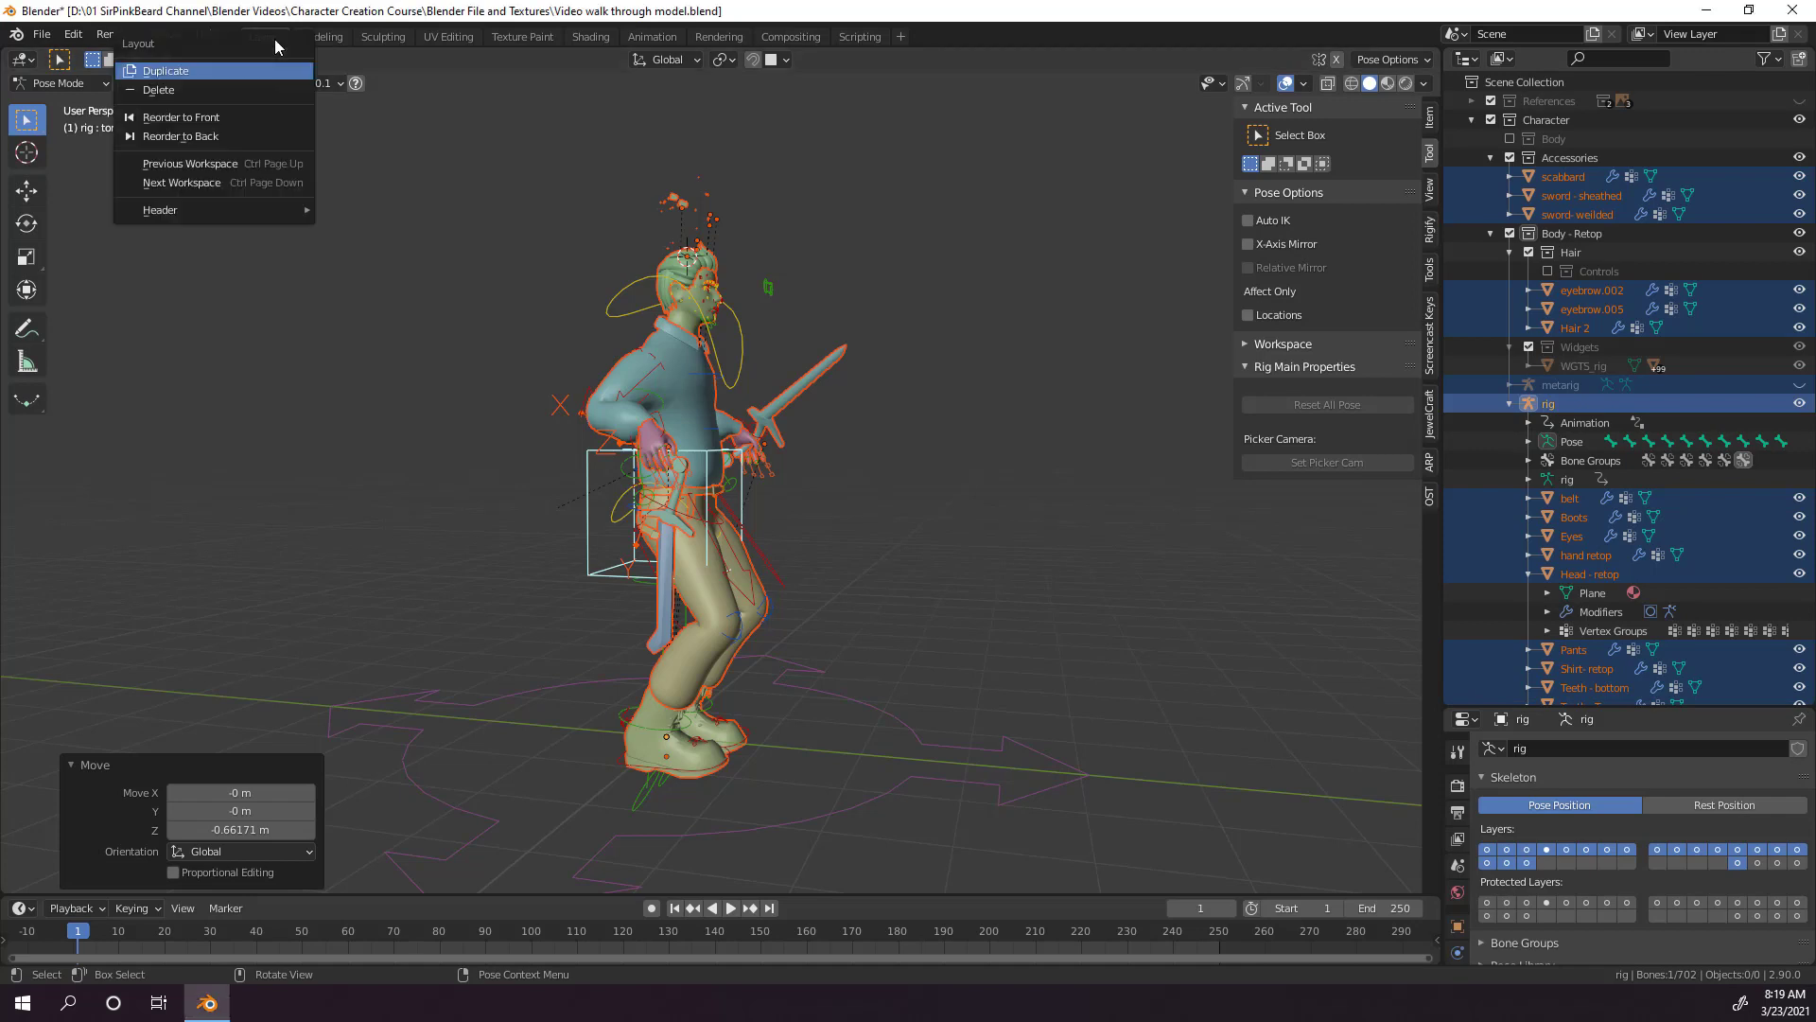
{"action": "left_click", "coordinate": [265, 83]}
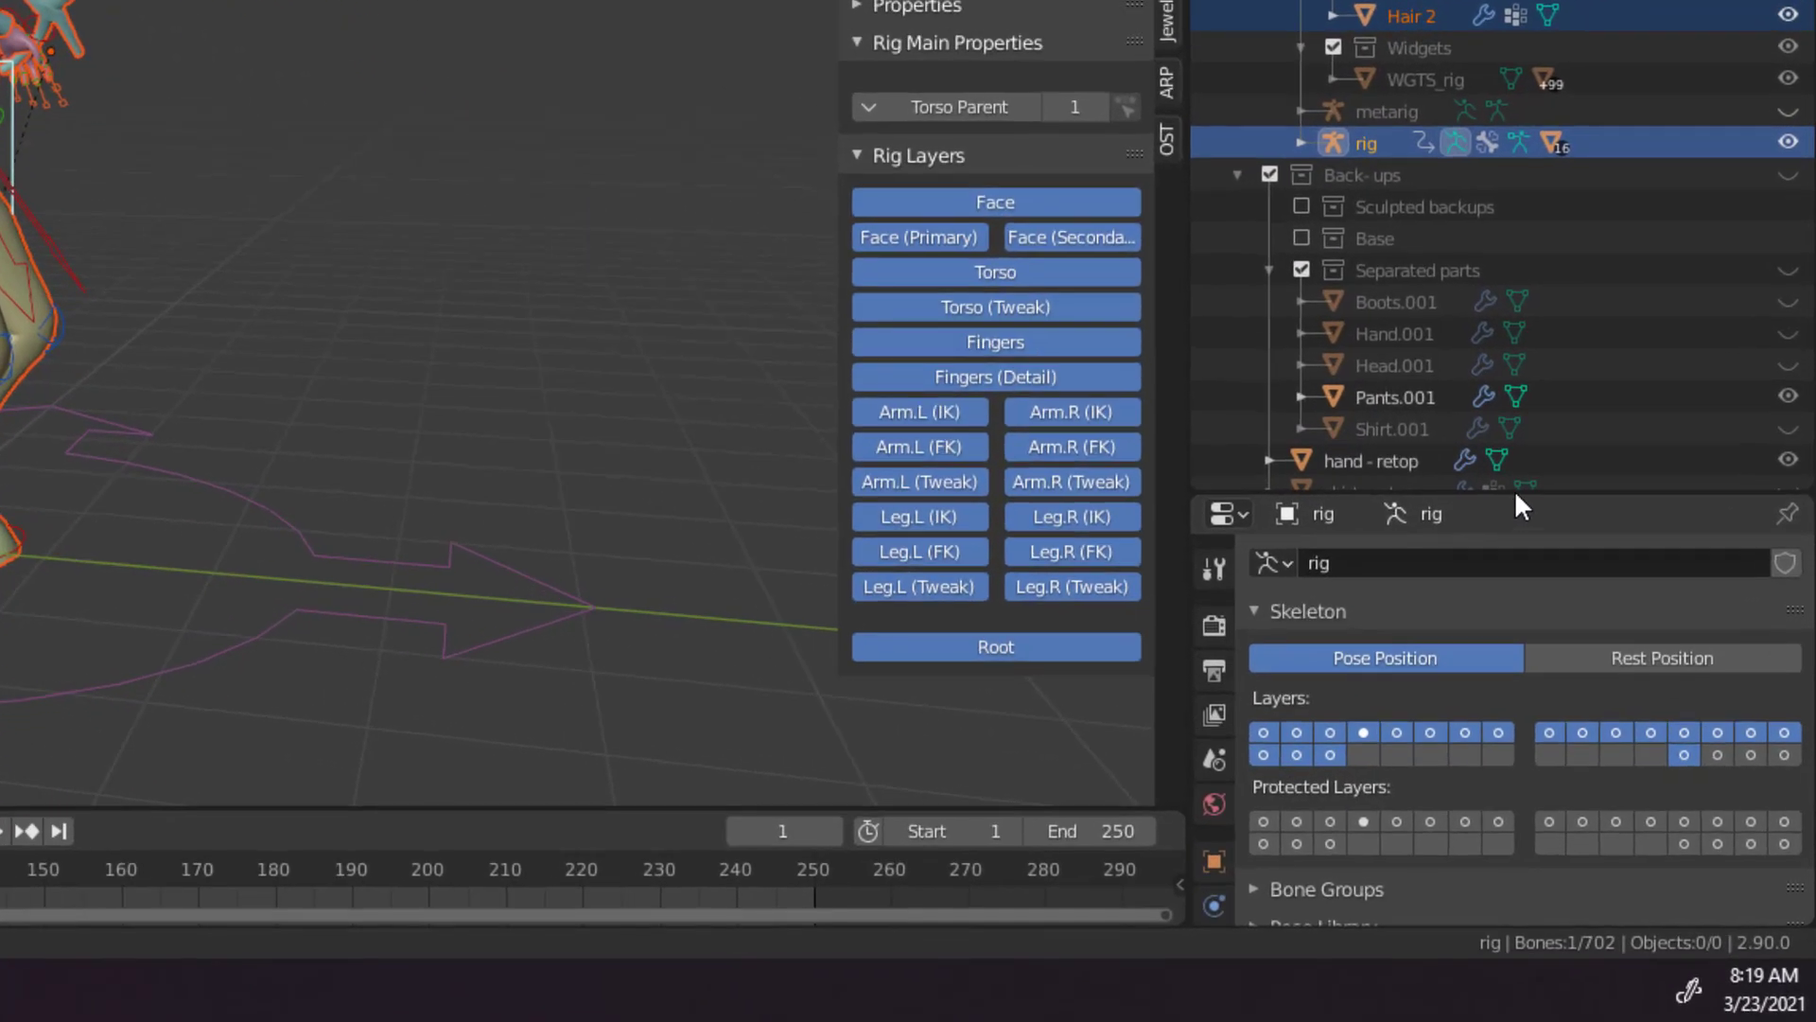
{"action": "right_click", "coordinate": [1518, 495]}
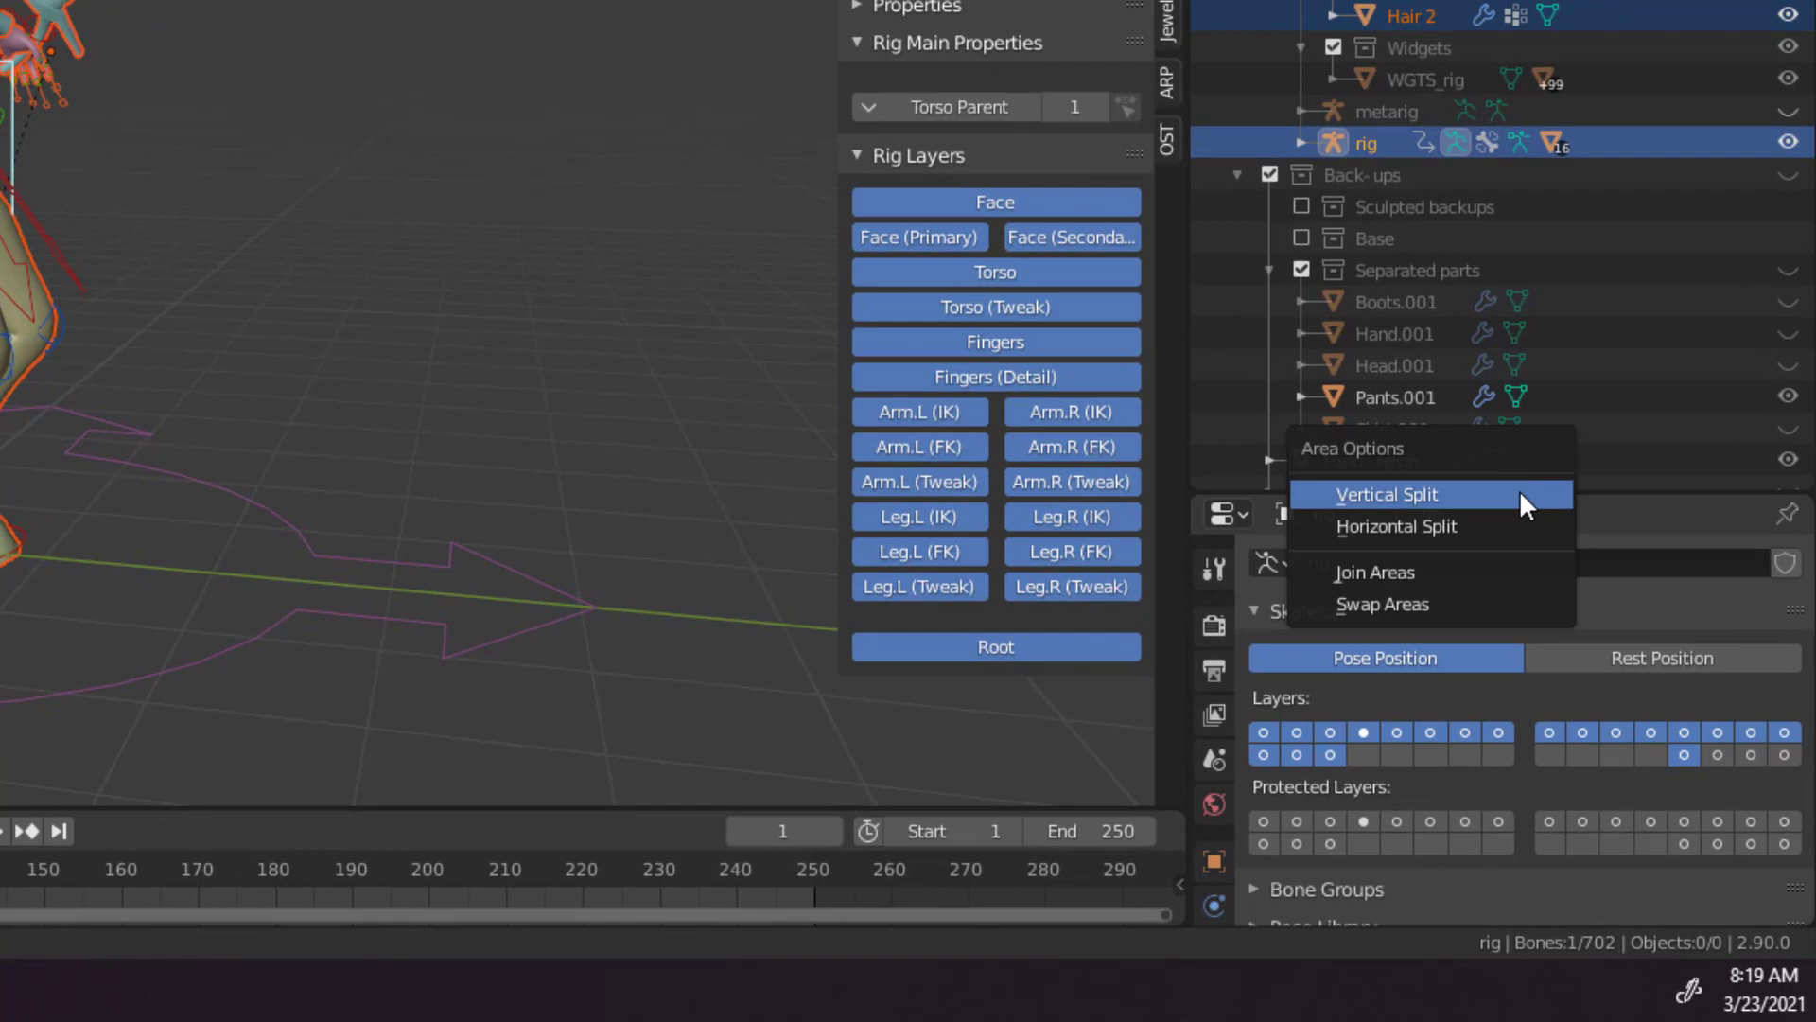
{"action": "left_click", "coordinate": [1519, 569]}
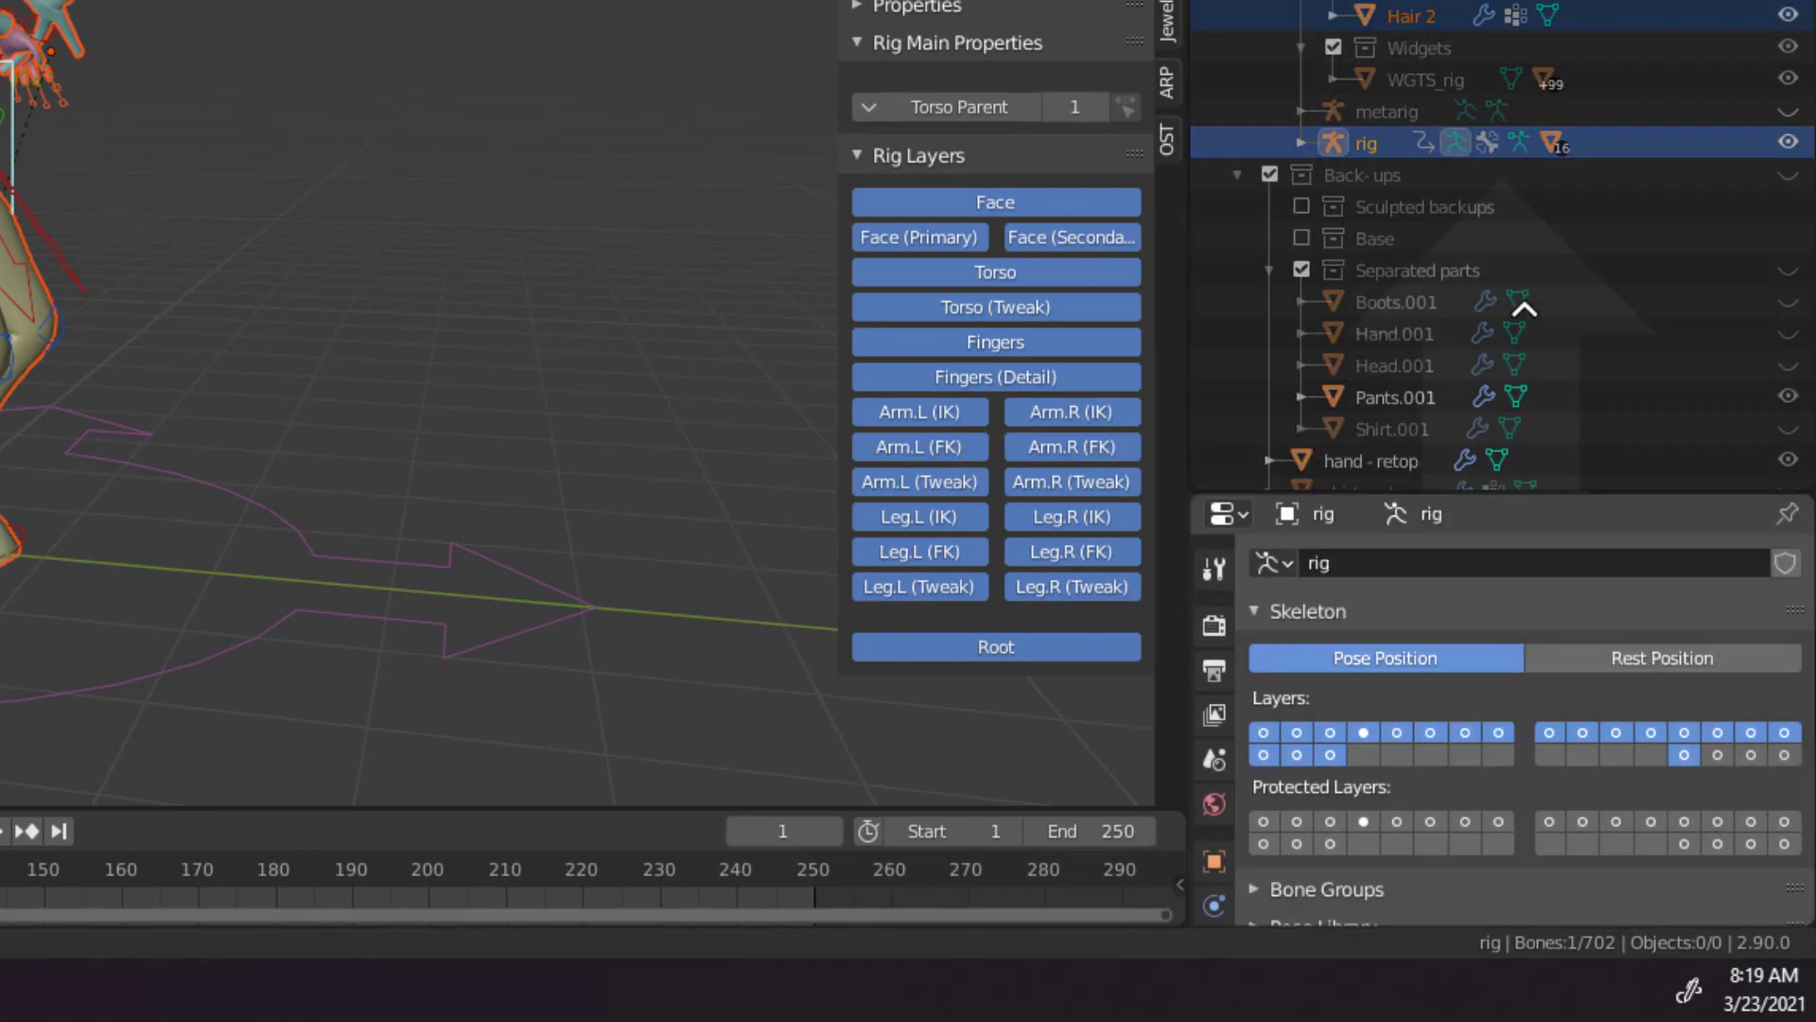
{"action": "left_click", "coordinate": [1525, 309]}
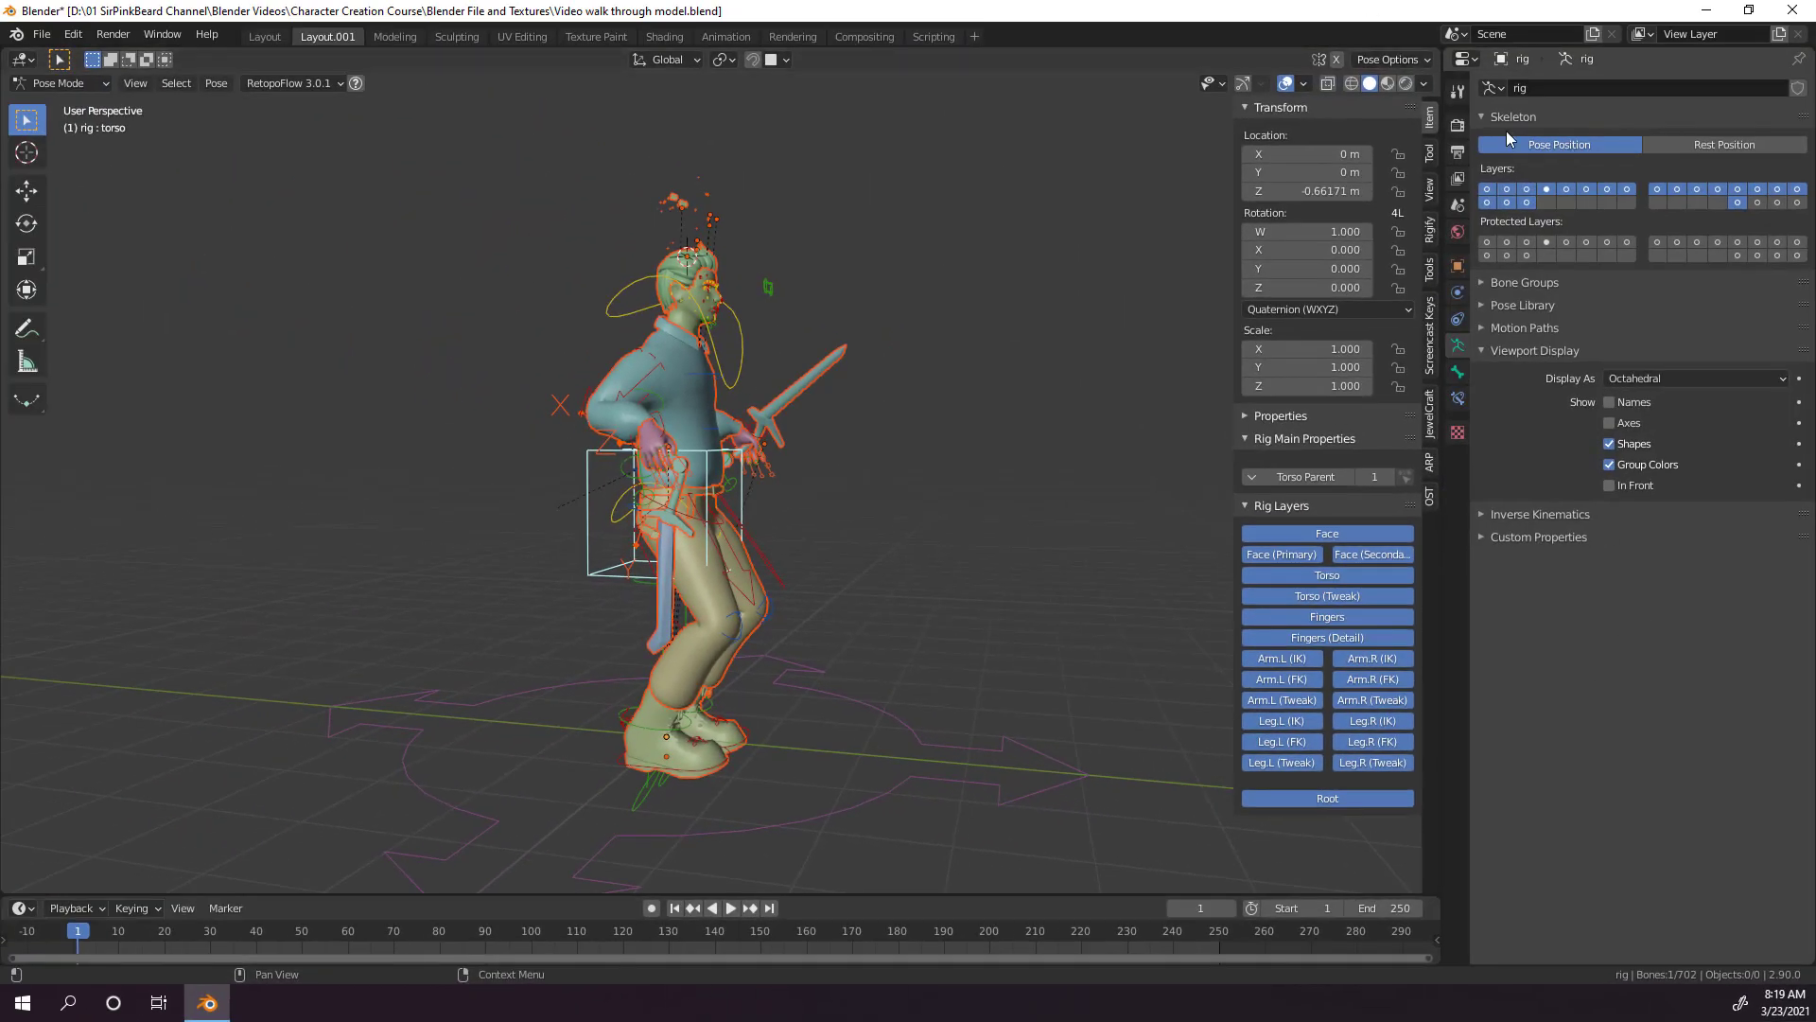
{"action": "left_click_drag", "start_coordinate": [1442, 621], "coordinate": [1545, 610]}
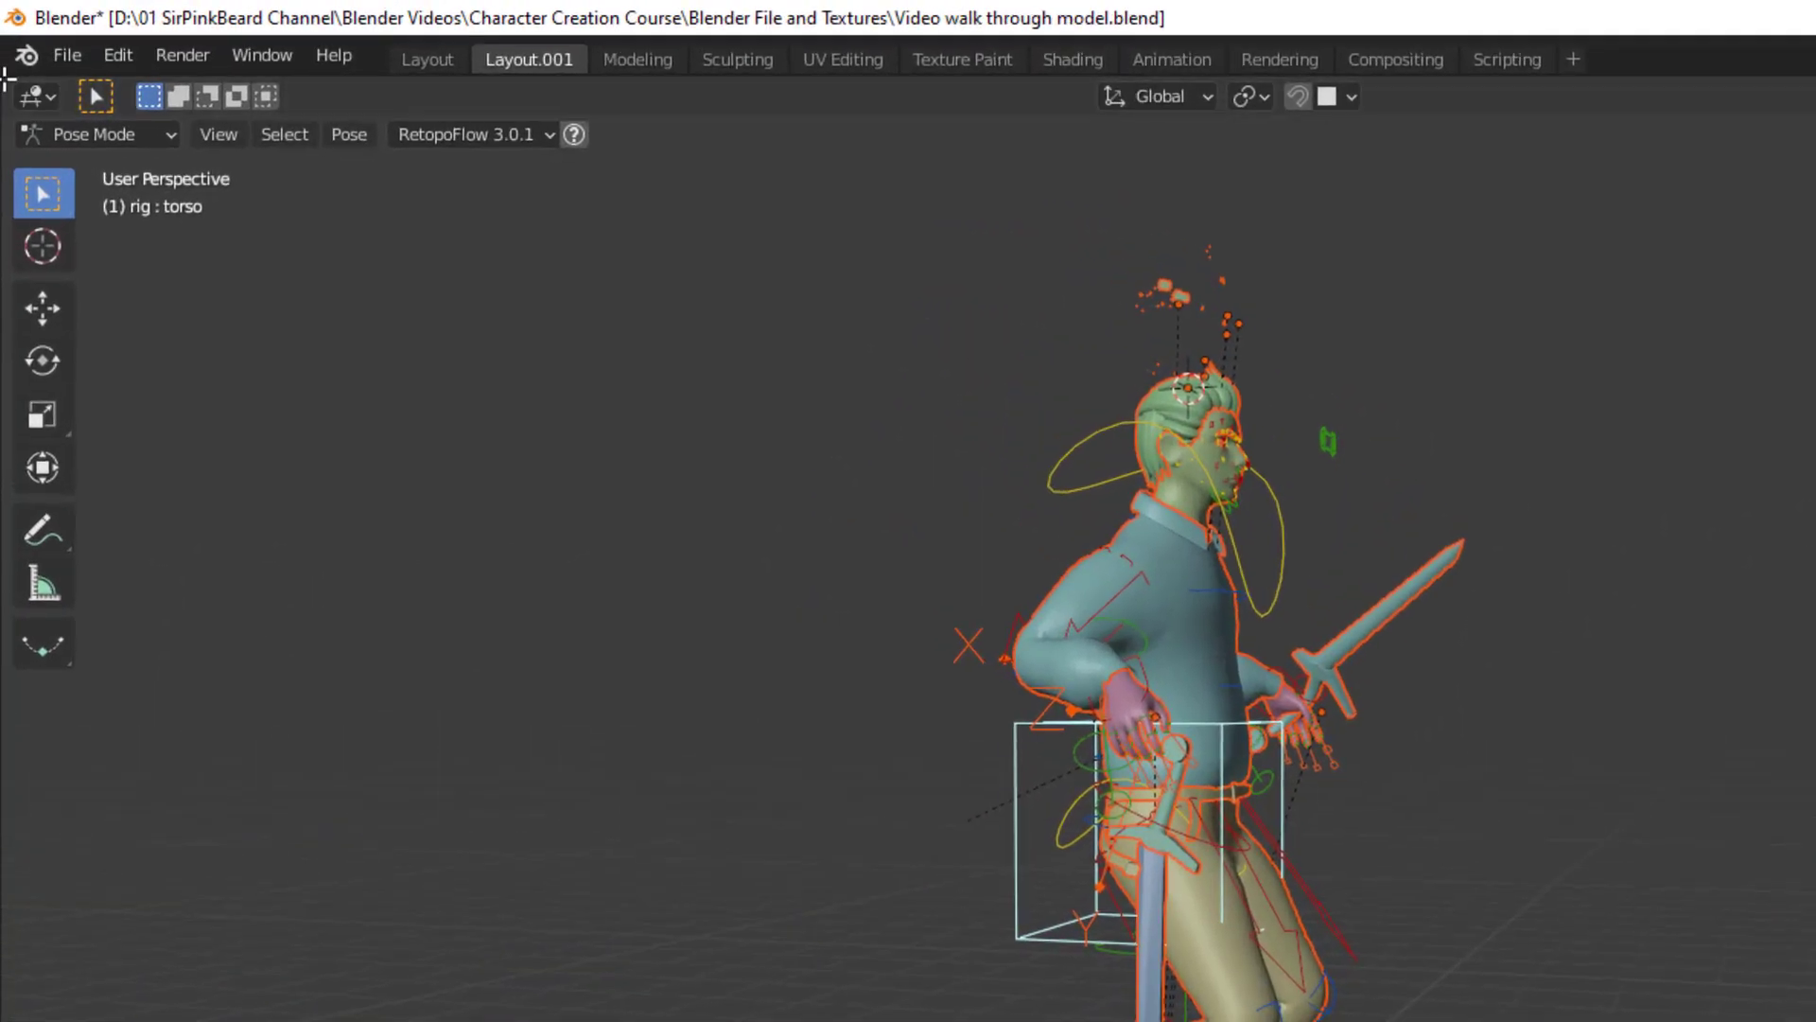
Split off a new area beside the 3D viewport, make it an Outliner, and widen it until the object names are readable.
{"action": "left_click_drag", "start_coordinate": [8, 81], "coordinate": [297, 104]}
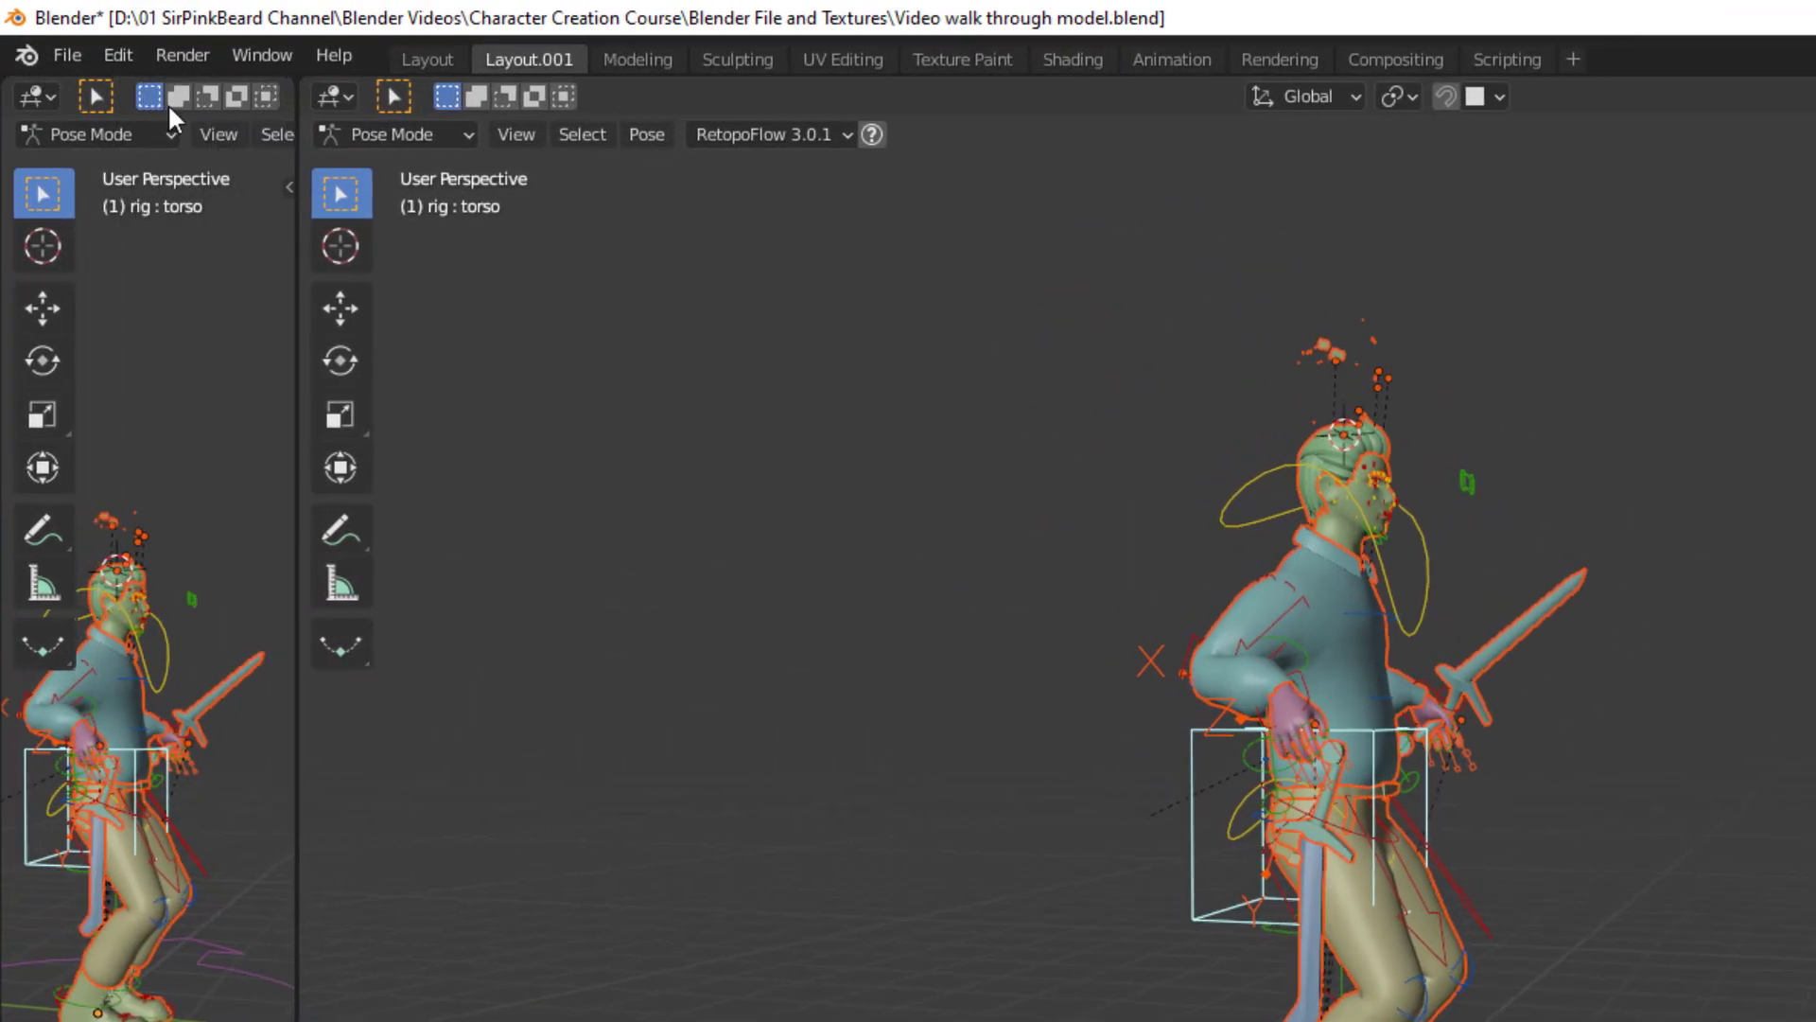
{"action": "left_click", "coordinate": [36, 96]}
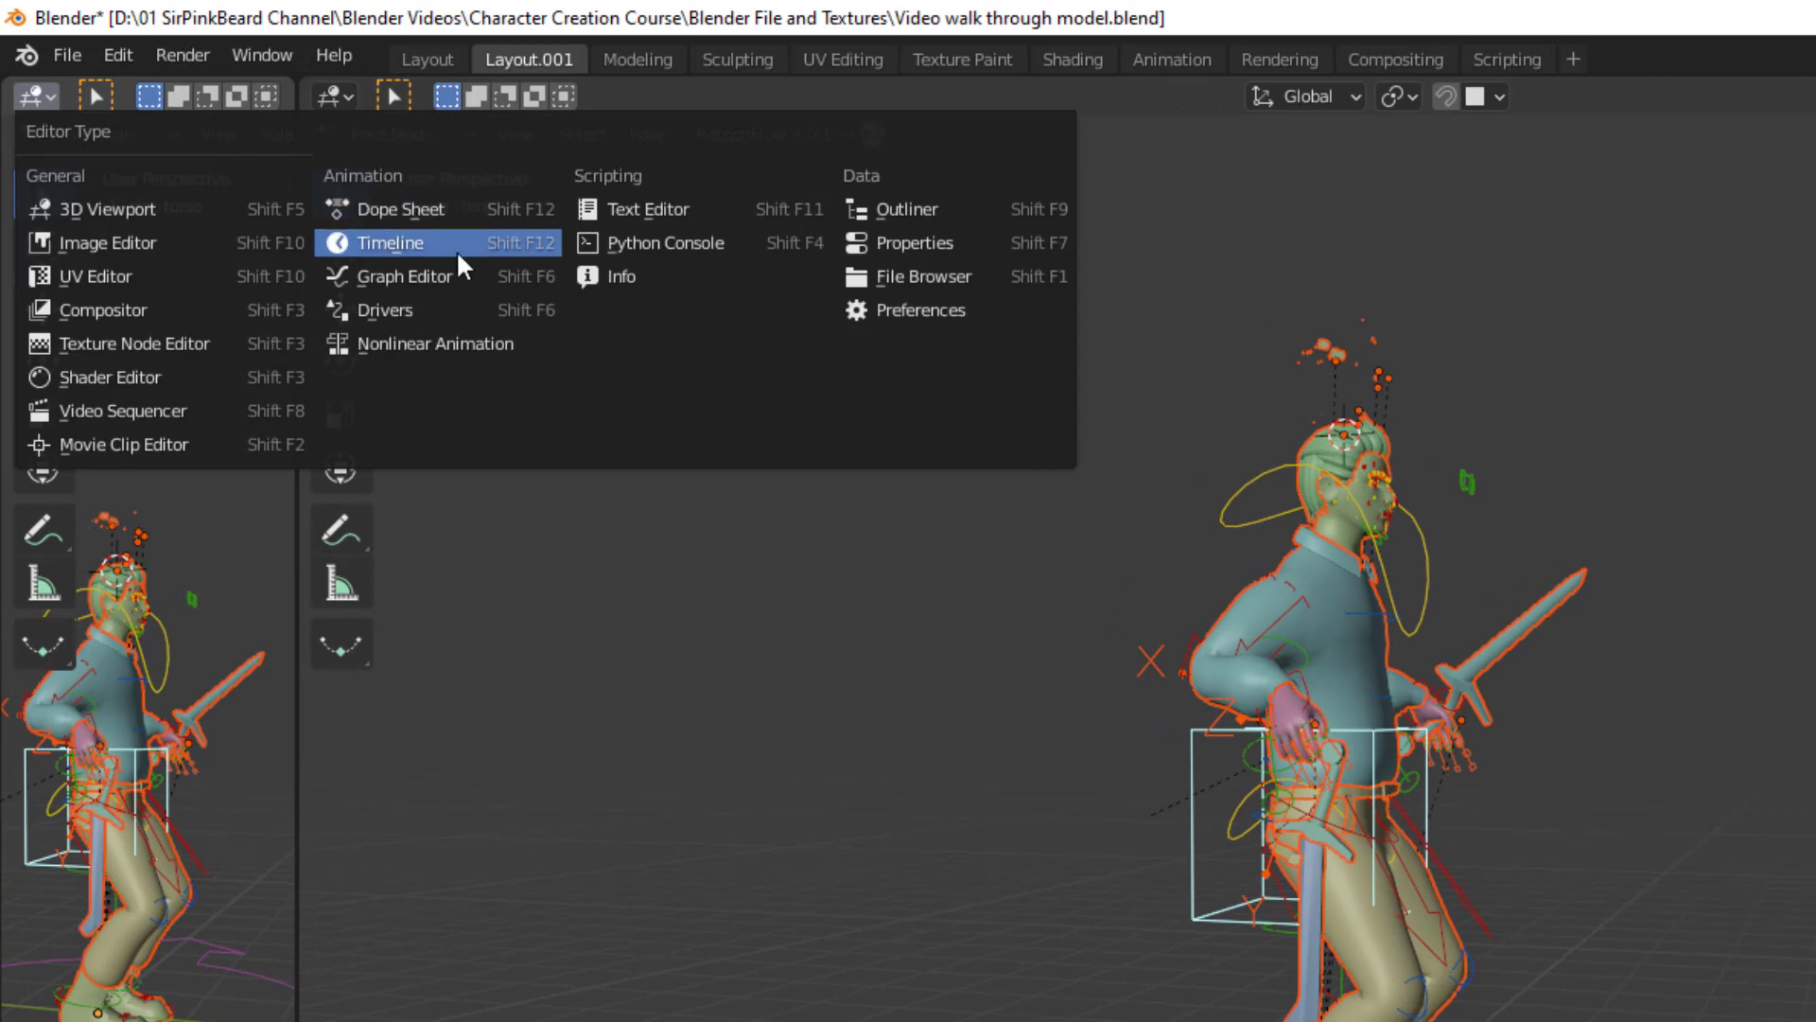
{"action": "left_click", "coordinate": [889, 210]}
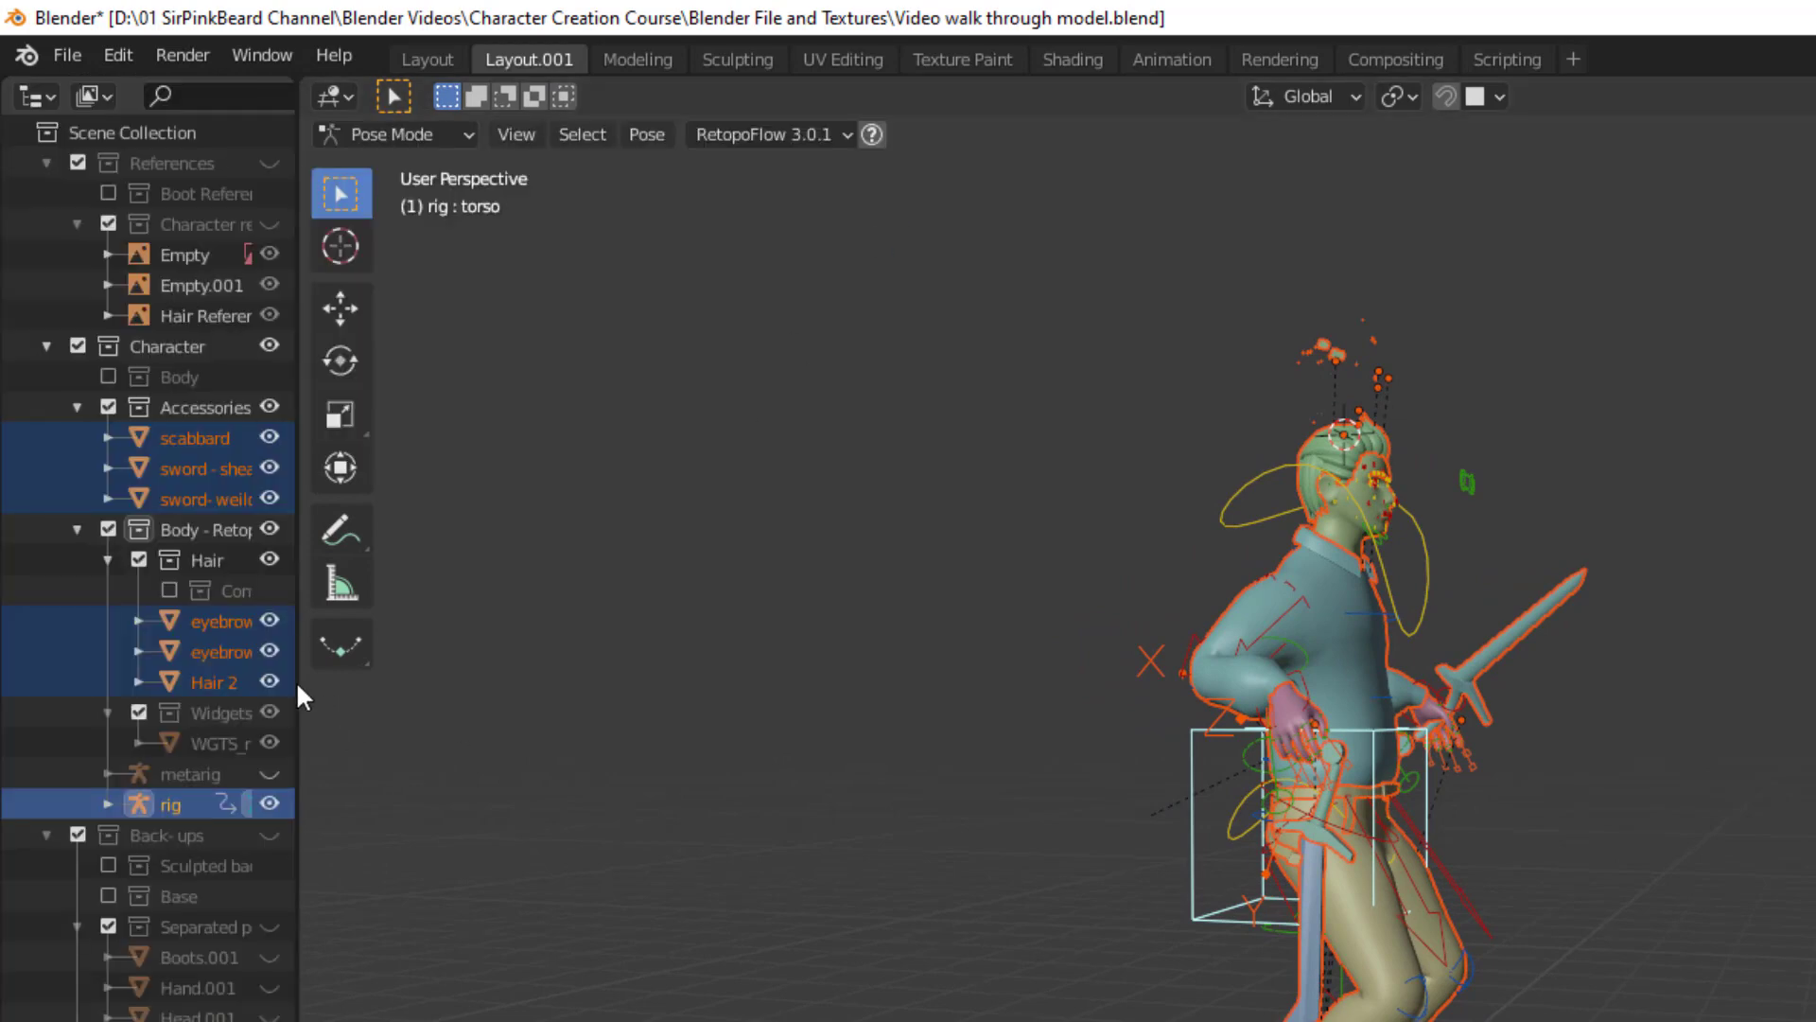
{"action": "left_click_drag", "start_coordinate": [297, 679], "coordinate": [397, 677]}
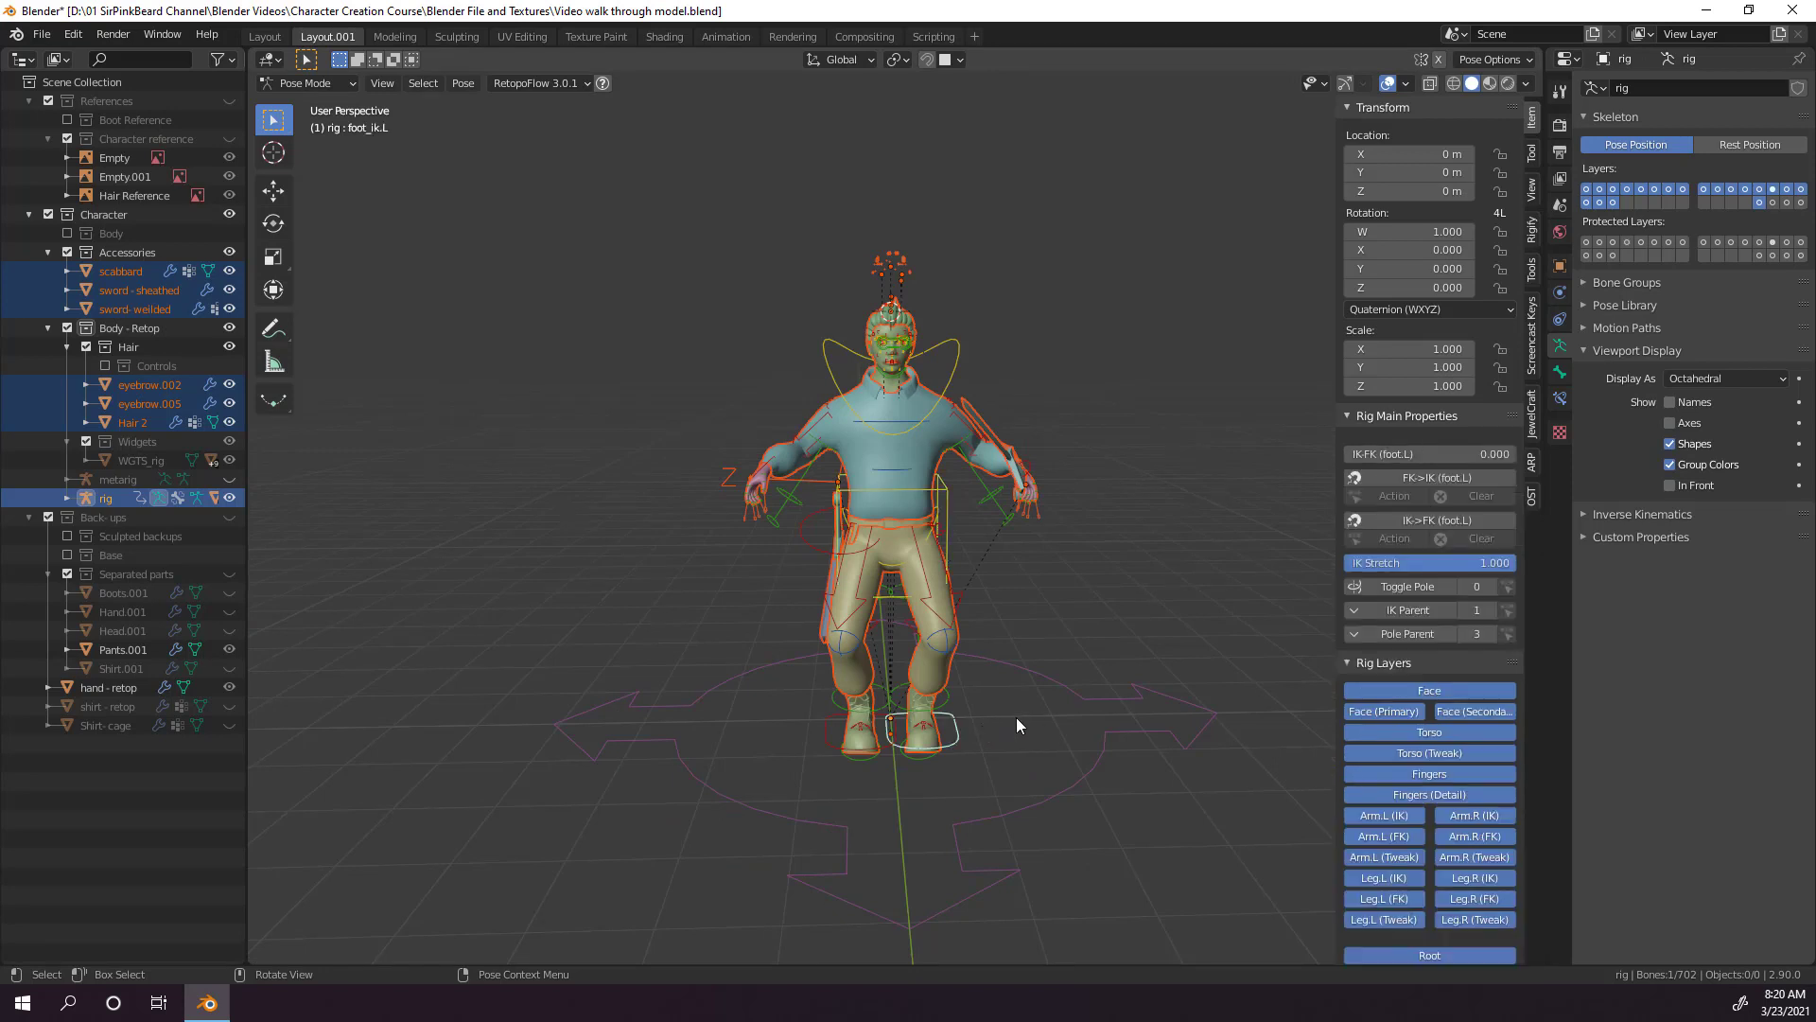
Spread the legs by moving the left foot IK control about 1.23 m outward along X and the right foot IK control outward the opposite way.
{"action": "key", "text": "g"}
{"action": "key", "text": "x"}
{"action": "left_click", "coordinate": [1126, 726]}
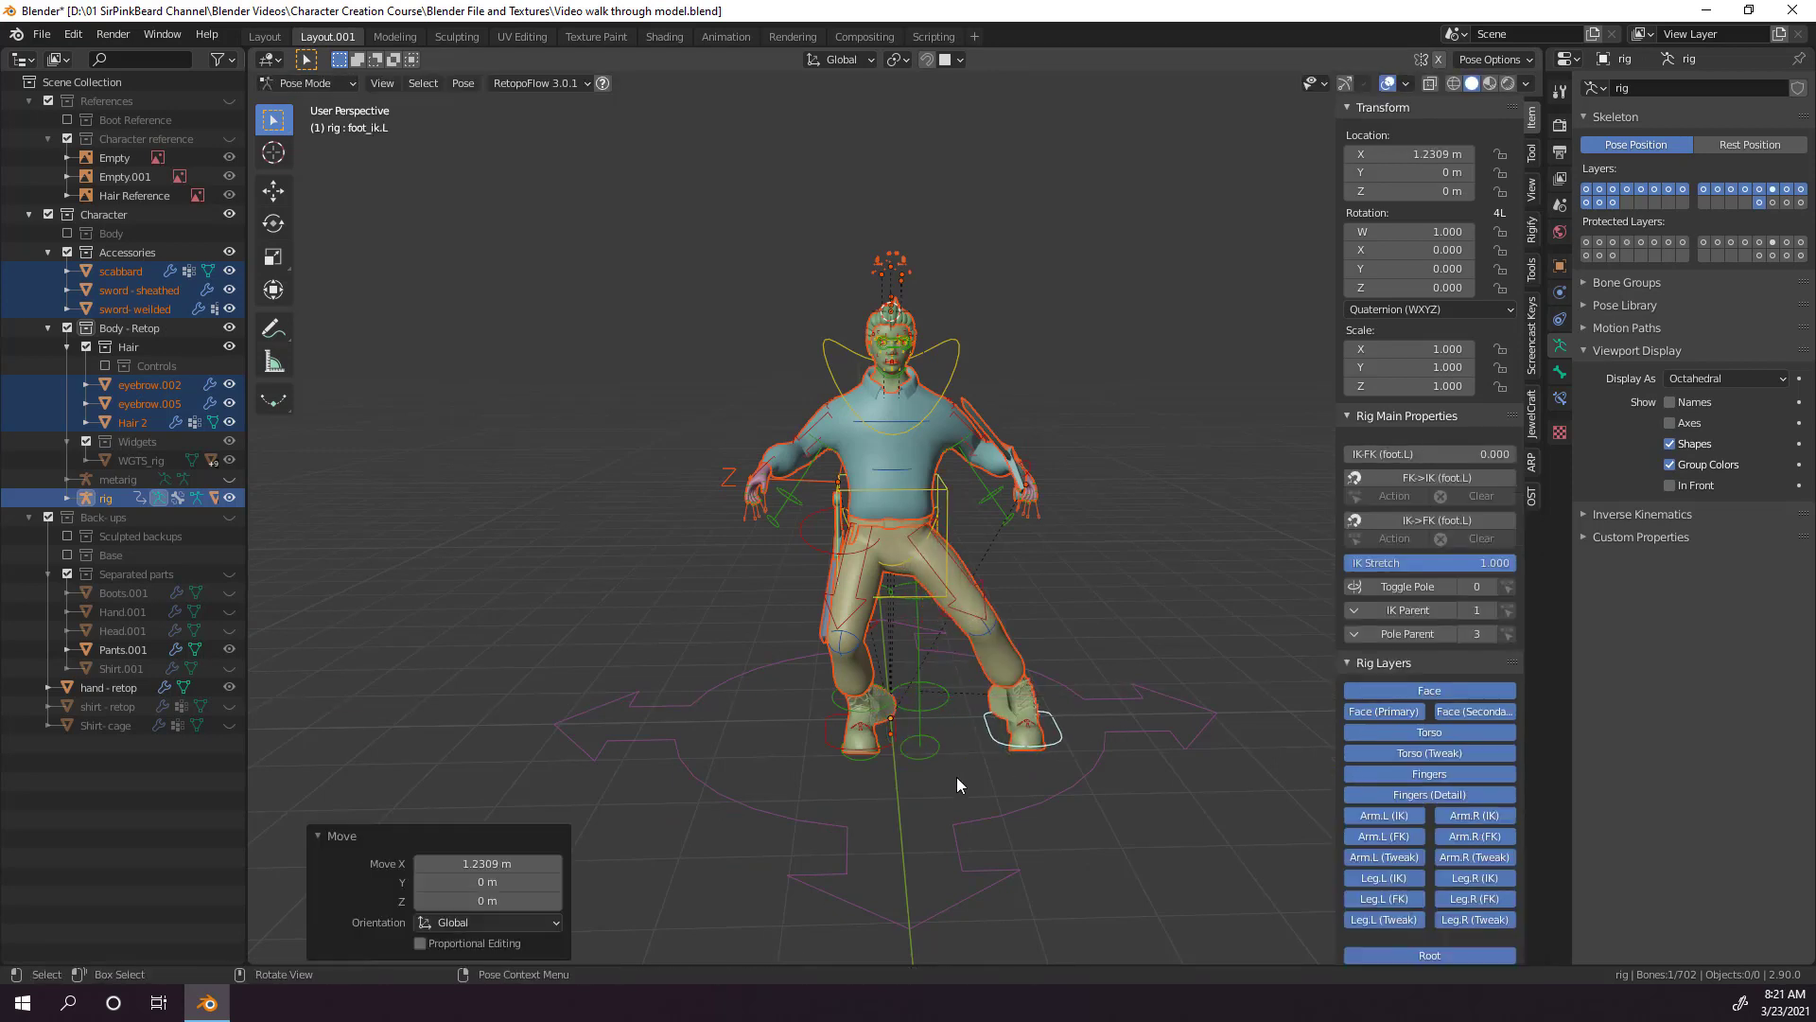
{"action": "left_click", "coordinate": [880, 745]}
{"action": "key", "text": "g"}
{"action": "key", "text": "x"}
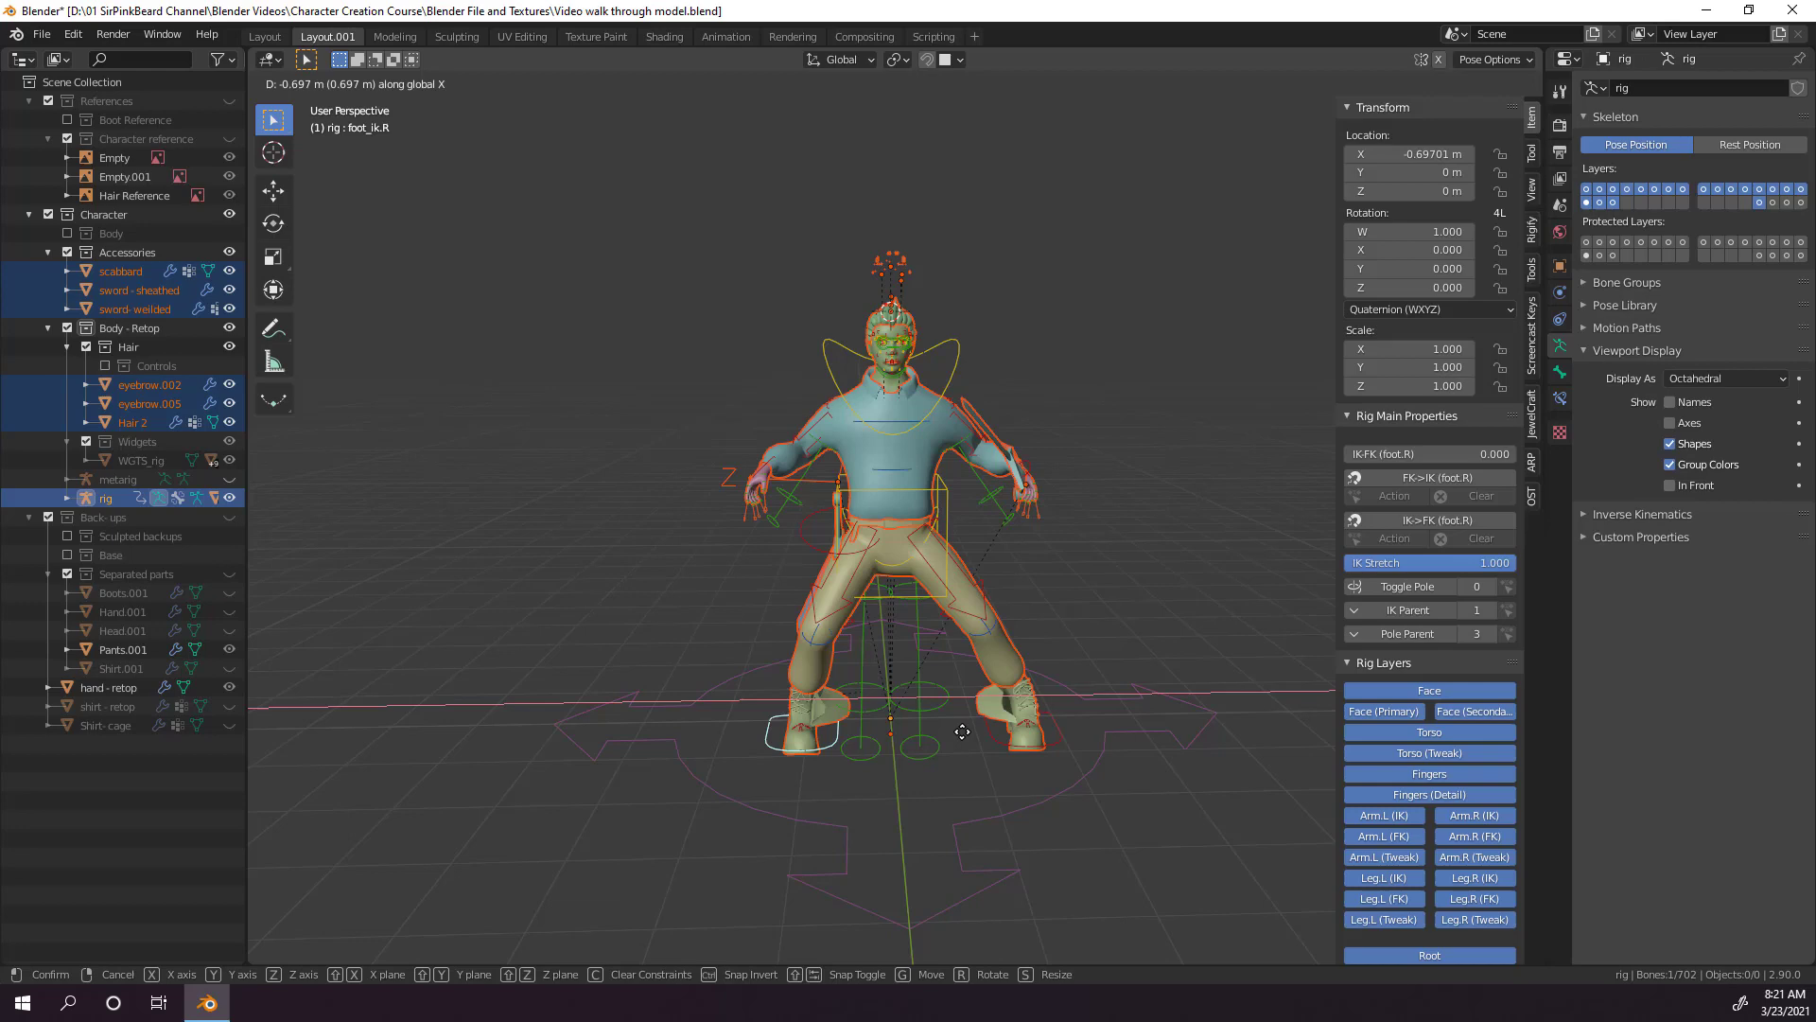
{"action": "left_click", "coordinate": [944, 717]}
Lower the torso control by about 0.38 m along the Z axis.
{"action": "left_click", "coordinate": [948, 496]}
{"action": "key", "text": "g"}
{"action": "key", "text": "z"}
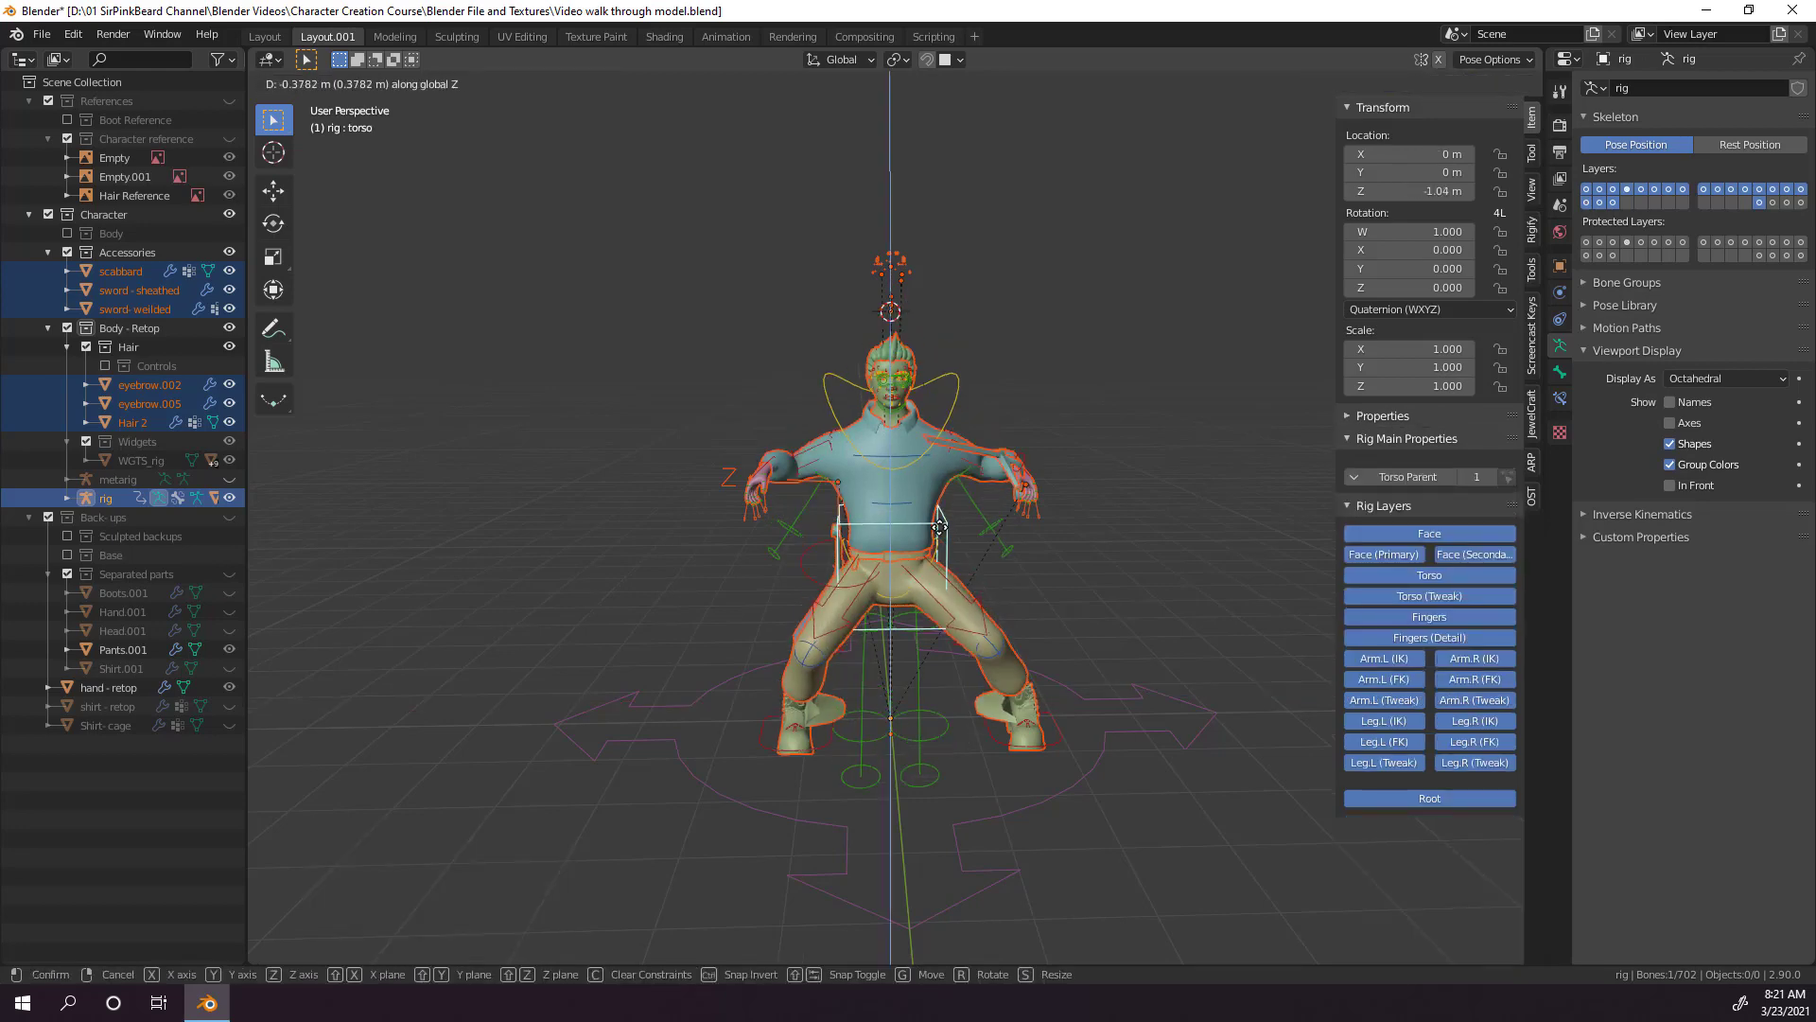
{"action": "left_click", "coordinate": [955, 515]}
Rotate the left hand IK control by about 27° in a side view to tilt the sword upward.
{"action": "middle_click_drag", "start_coordinate": [1063, 600], "coordinate": [833, 459]}
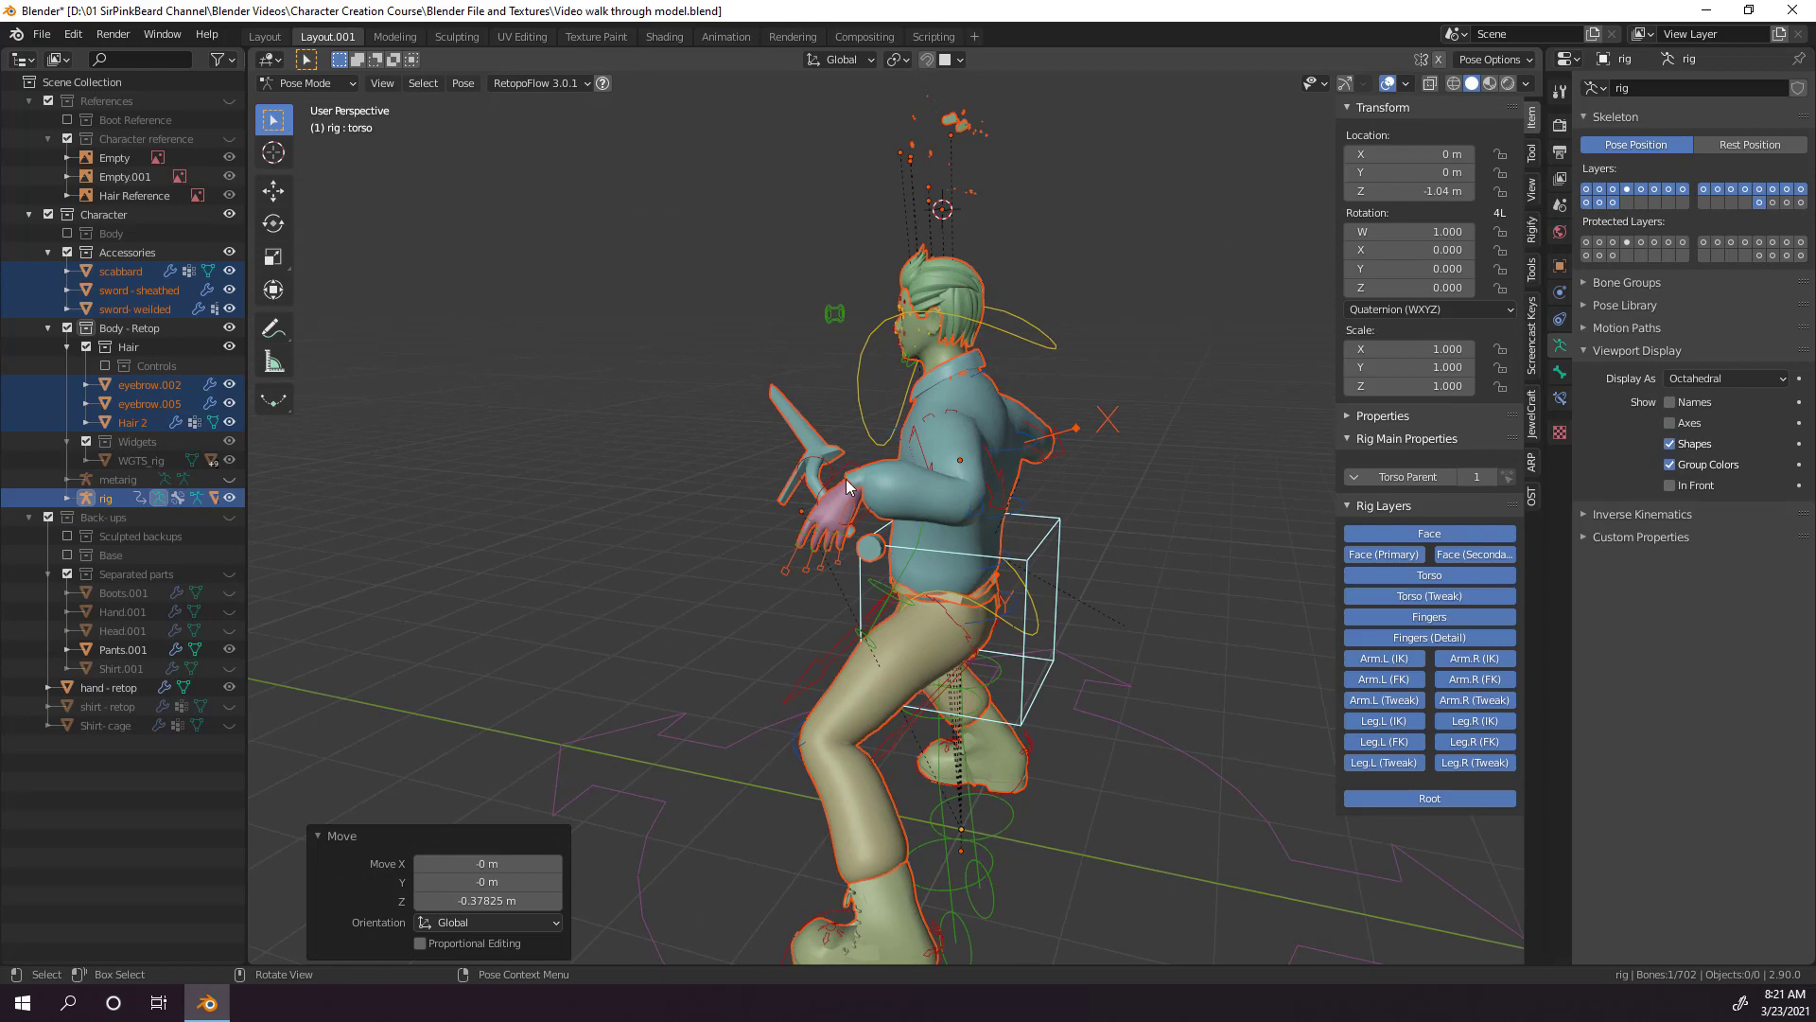
{"action": "left_click", "coordinate": [844, 470]}
{"action": "key", "text": "r"}
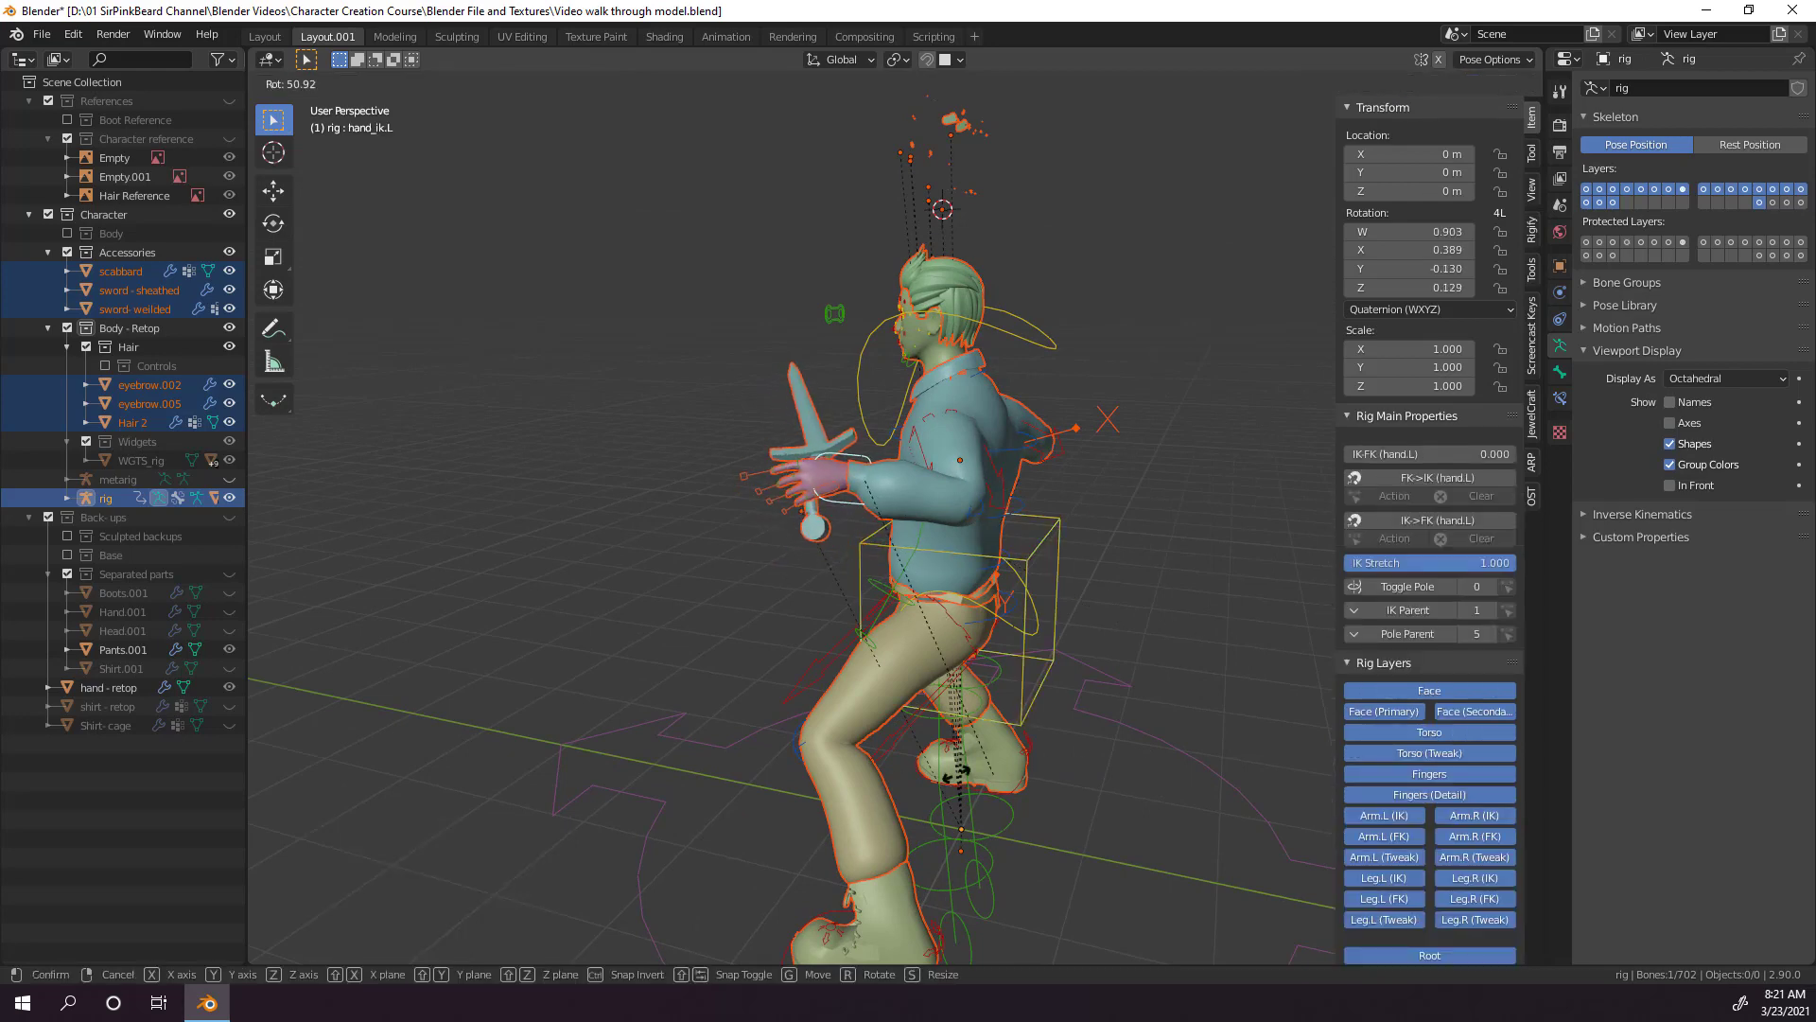
{"action": "left_click", "coordinate": [955, 535]}
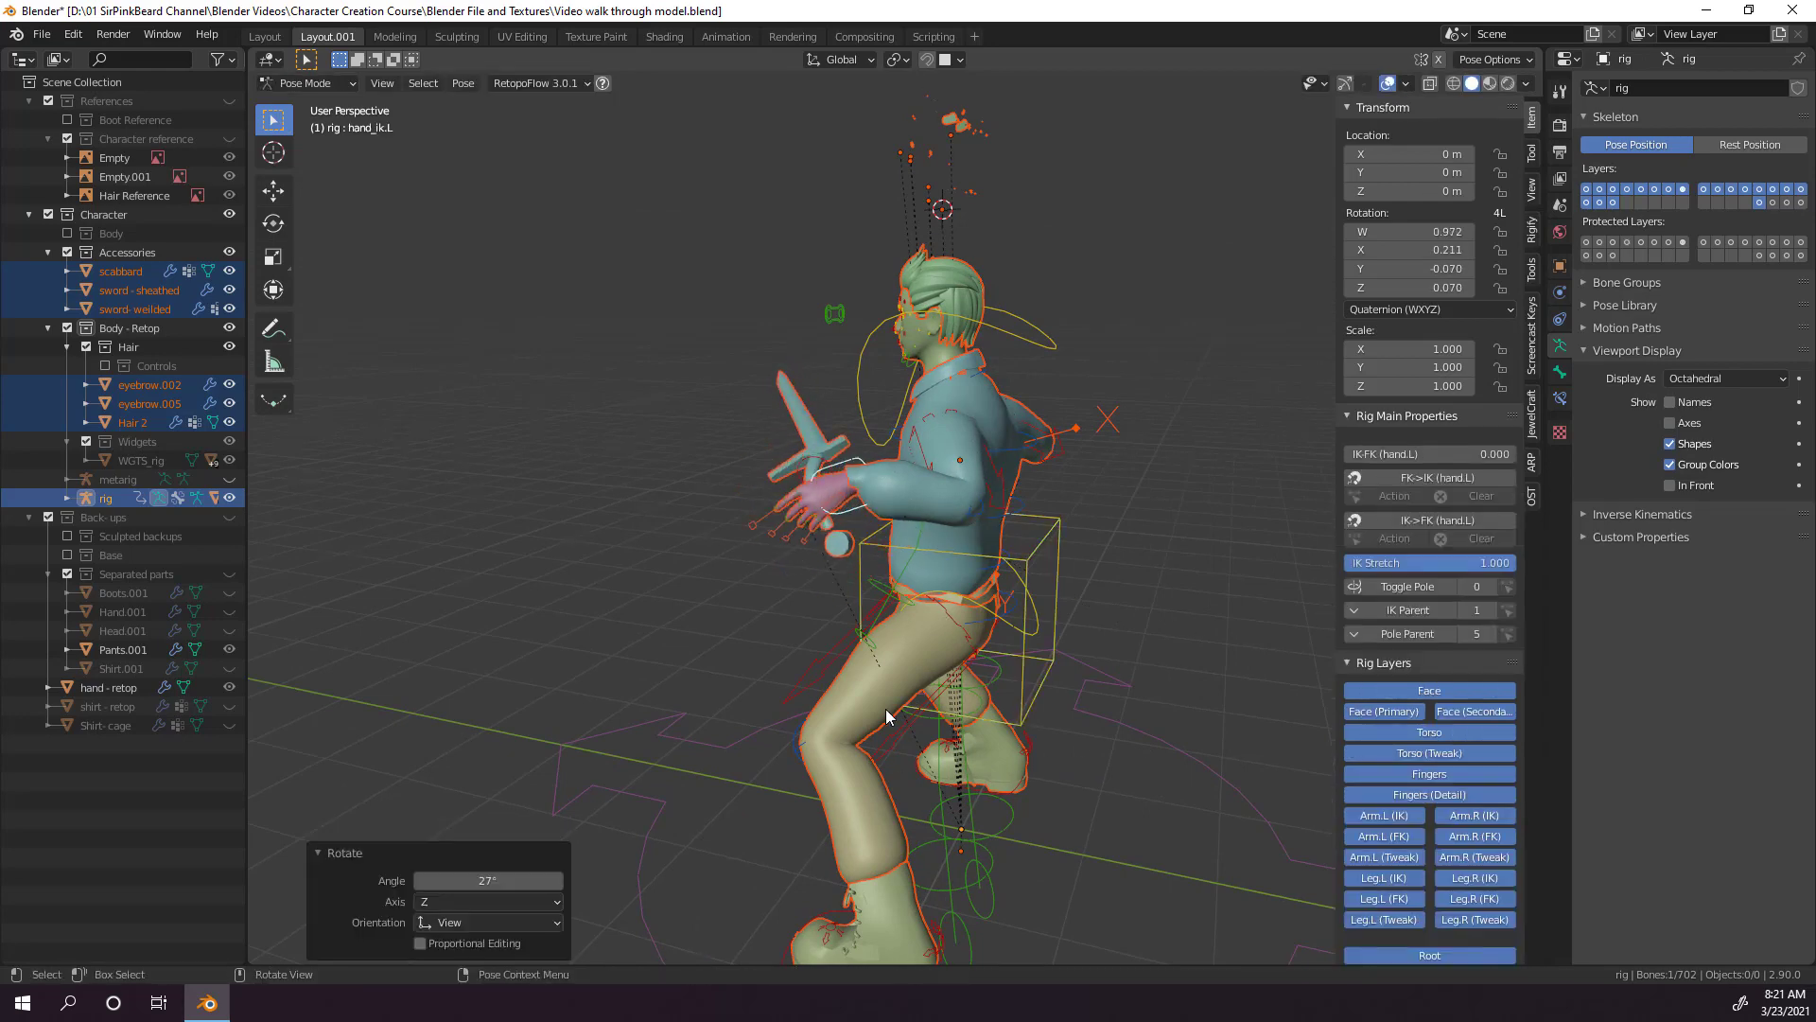
Rotate the right hand IK control by about -75.5° from the character's other side.
{"action": "middle_click_drag", "start_coordinate": [891, 719], "coordinate": [913, 566]}
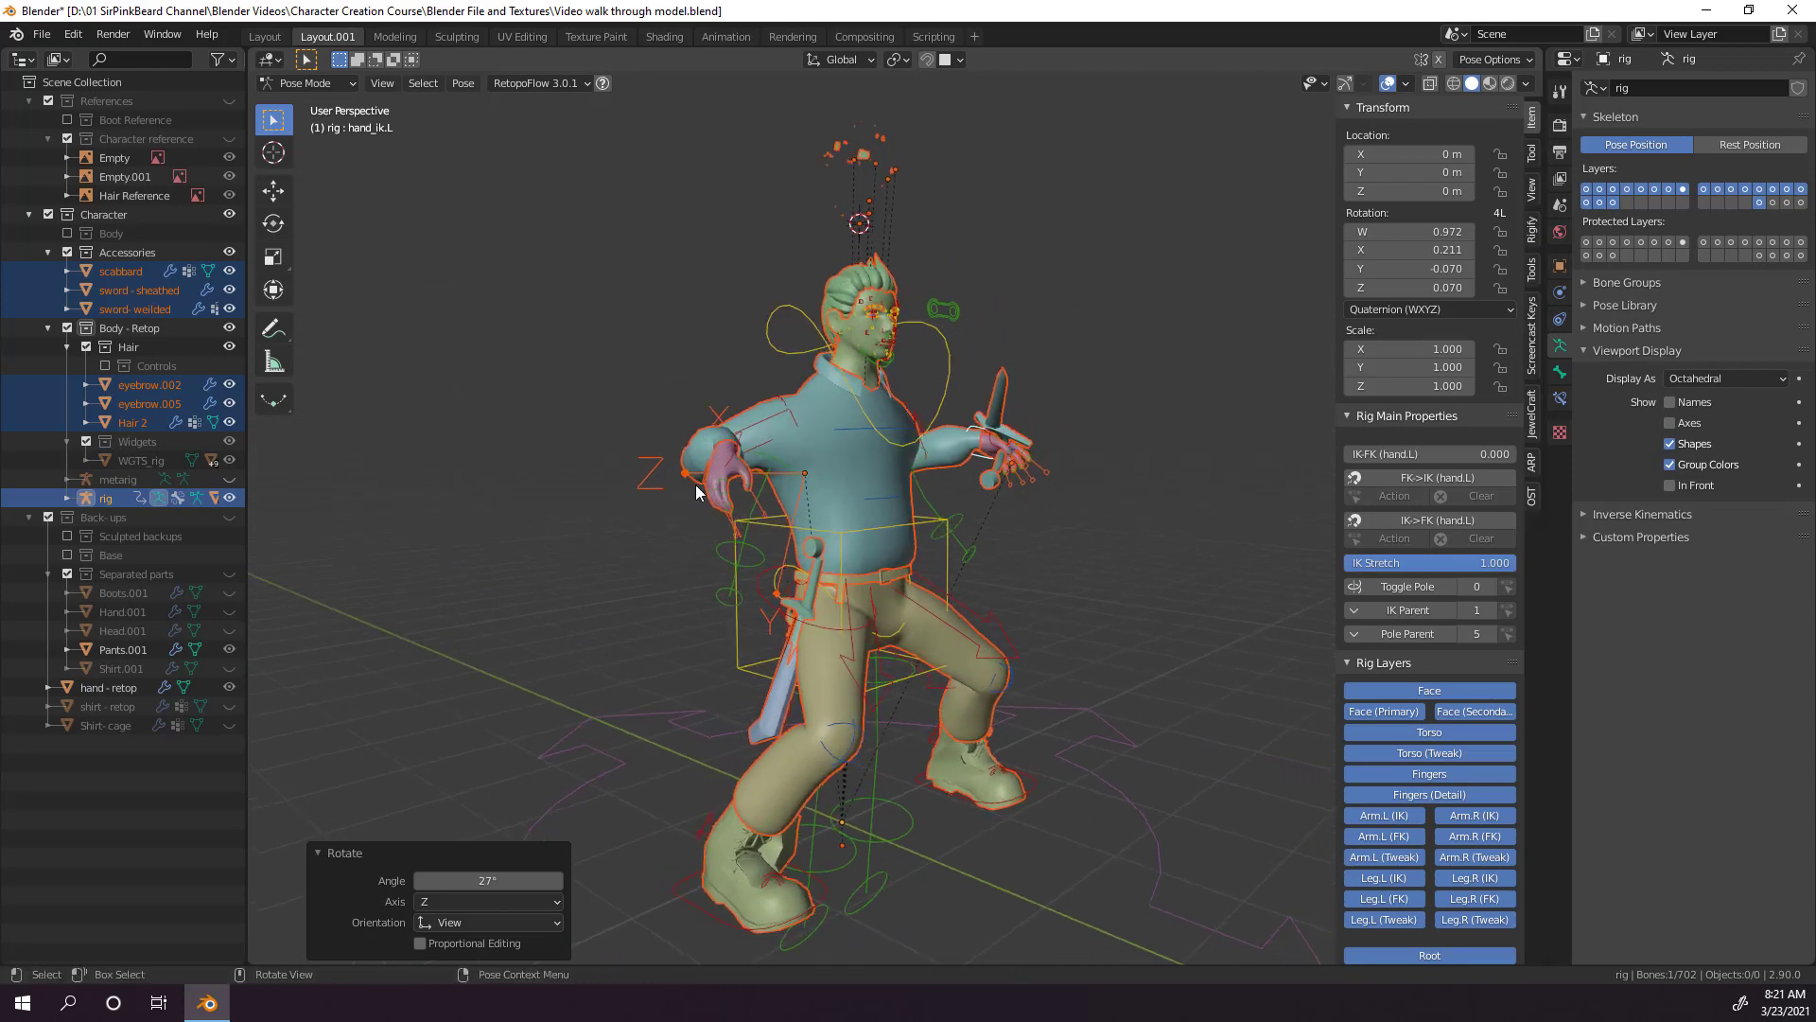
{"action": "middle_click_drag", "start_coordinate": [696, 491], "coordinate": [861, 548]}
{"action": "left_click", "coordinate": [910, 503]}
{"action": "key", "text": "r"}
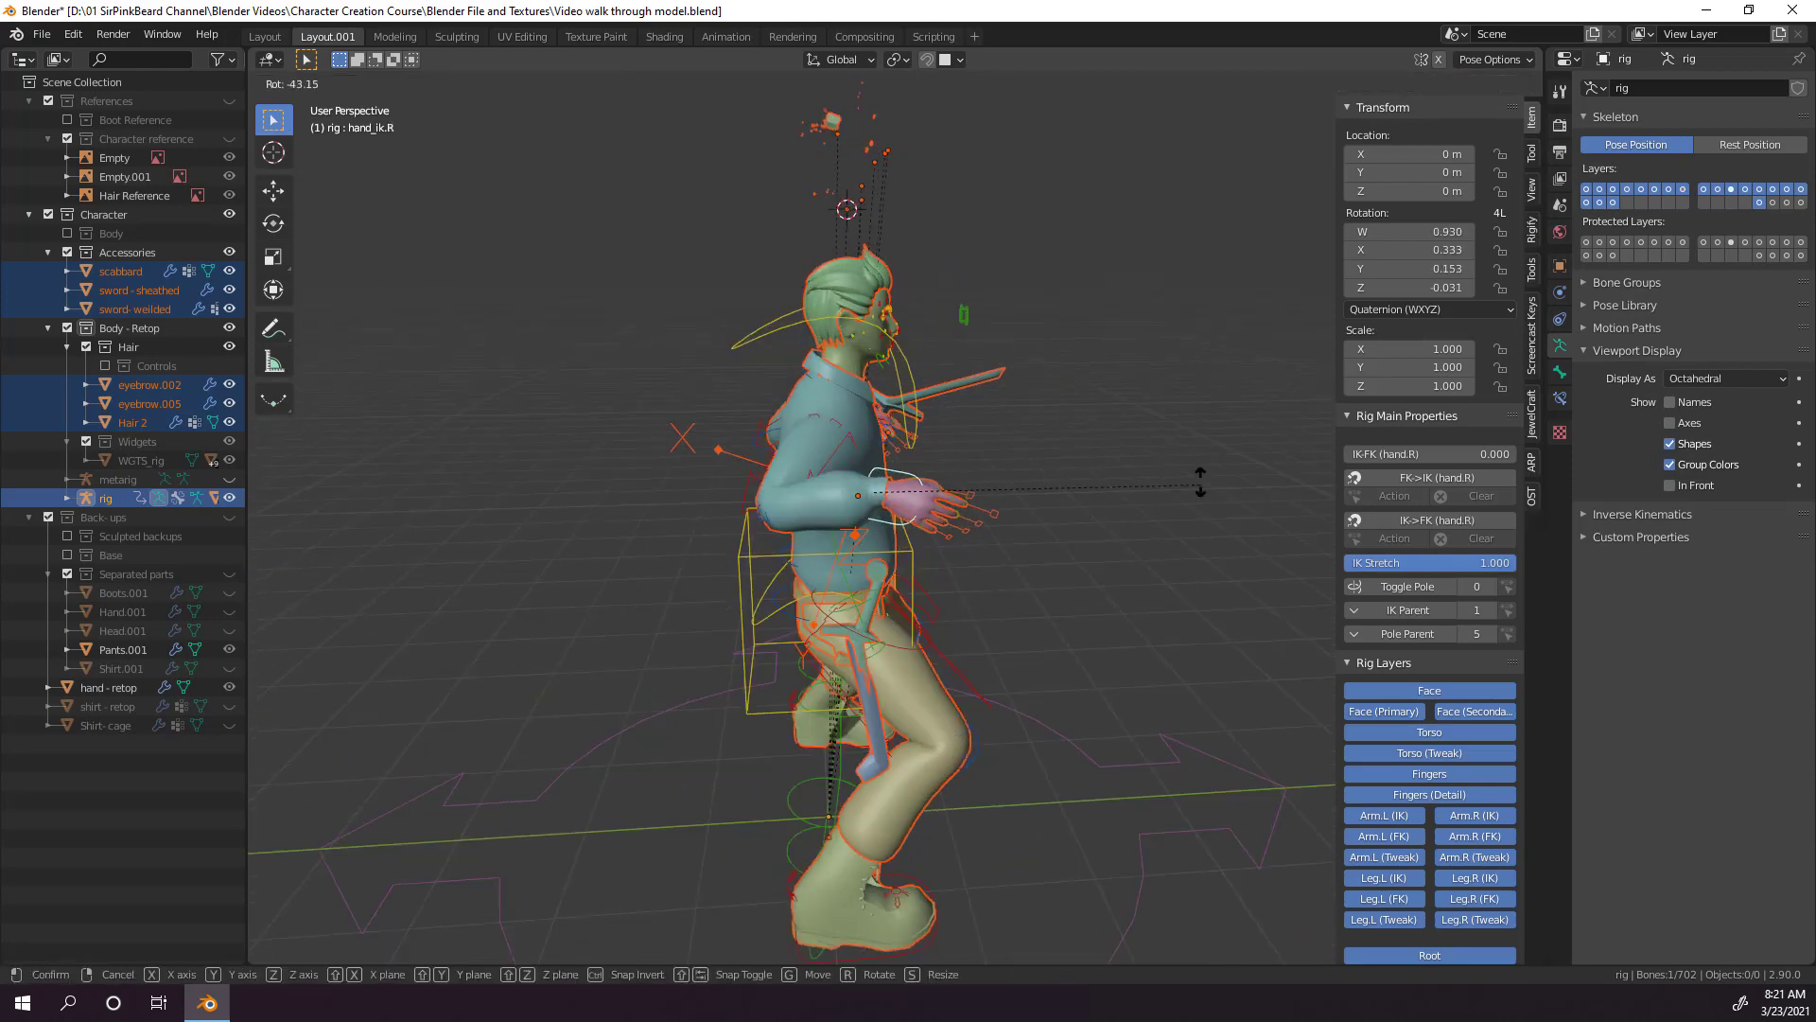
{"action": "left_click", "coordinate": [1056, 458]}
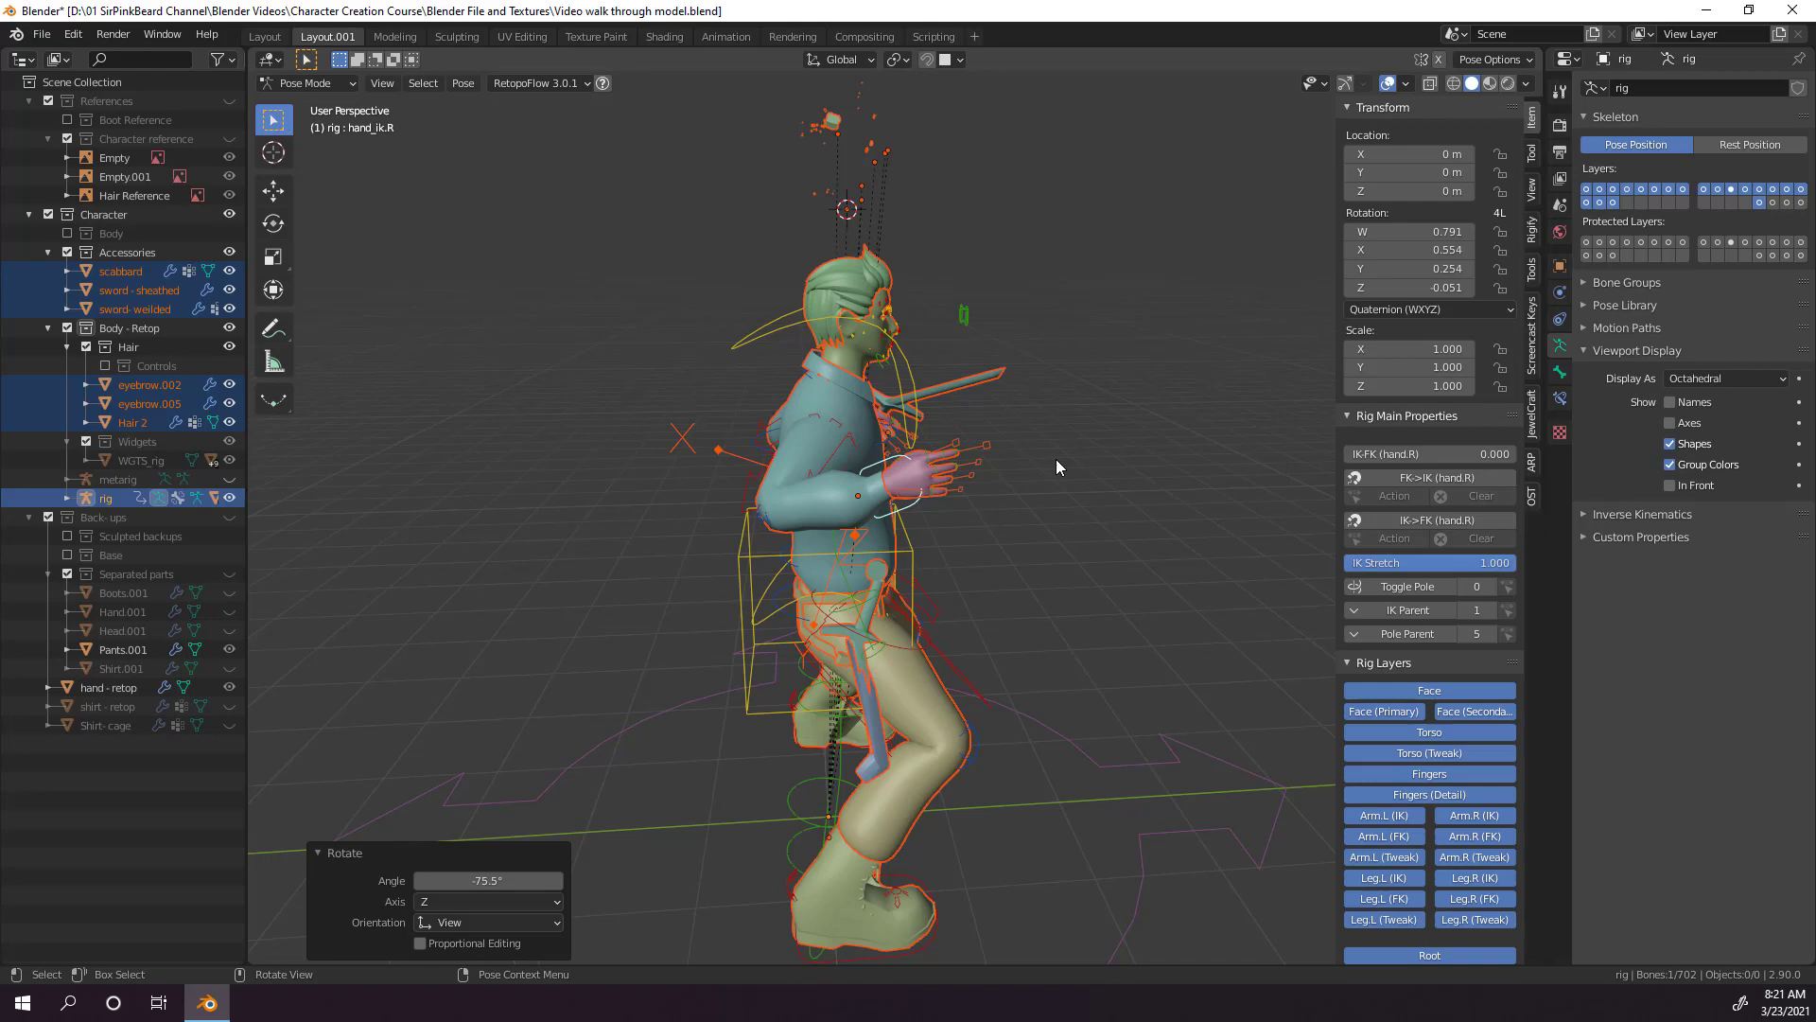
Reposition and rotate the right hand IK control so the hand hangs lower, just above the waist with fingers angled down.
{"action": "middle_click_drag", "start_coordinate": [1079, 601], "coordinate": [745, 483]}
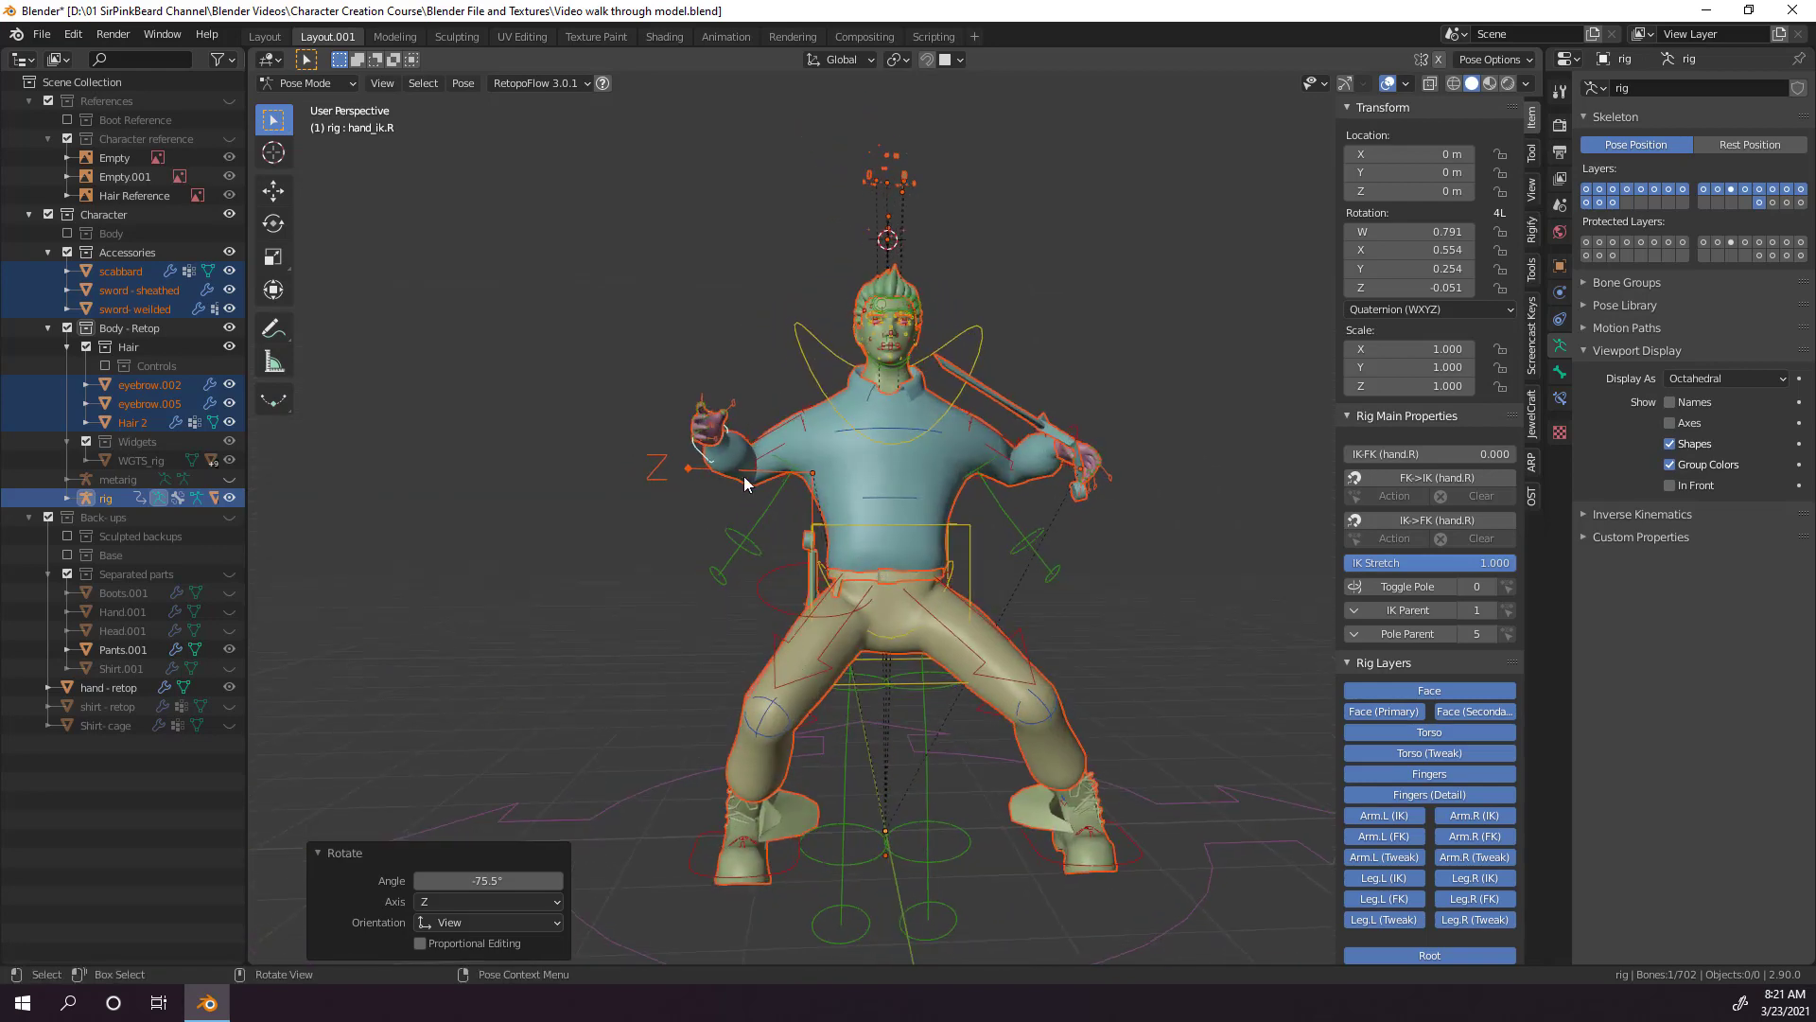
{"action": "middle_click_drag", "start_coordinate": [543, 575], "coordinate": [871, 492]}
{"action": "left_click", "coordinate": [965, 482]}
{"action": "key", "text": "g"}
{"action": "left_click", "coordinate": [979, 452]}
{"action": "left_click", "coordinate": [865, 447]}
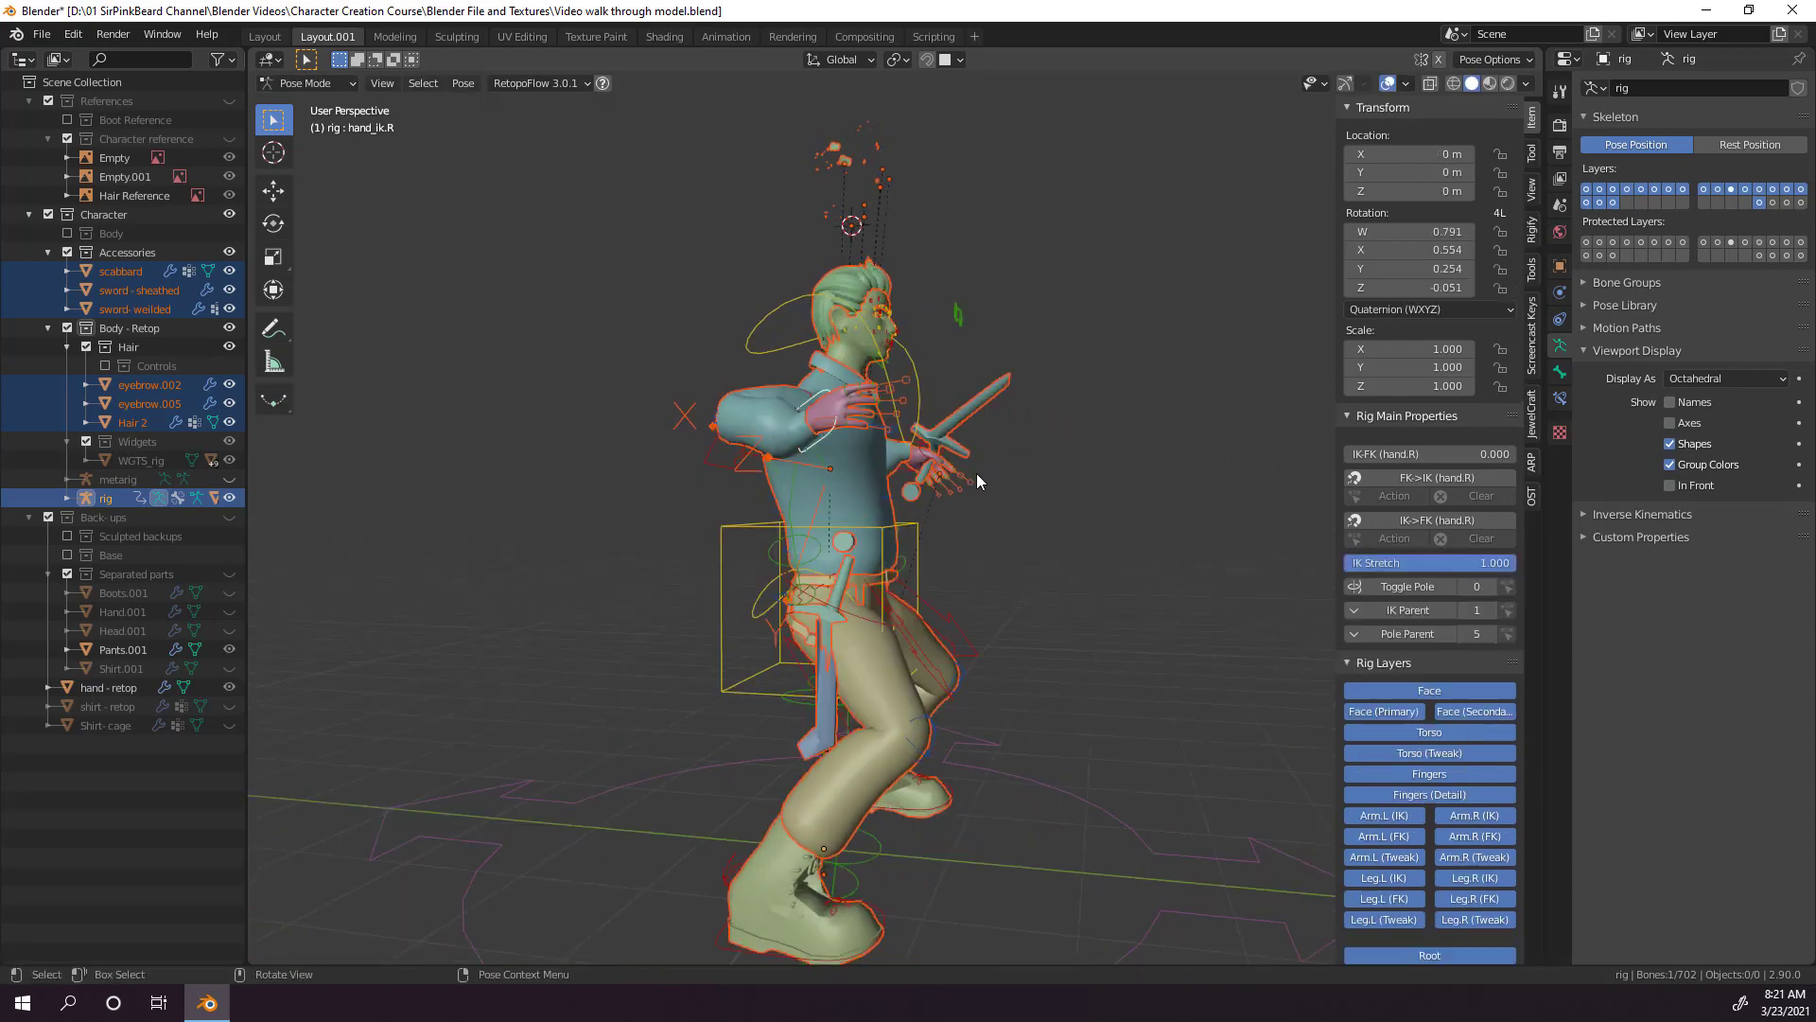
{"action": "key", "text": "r"}
{"action": "left_click", "coordinate": [861, 614]}
{"action": "key", "text": "g"}
{"action": "left_click", "coordinate": [859, 626]}
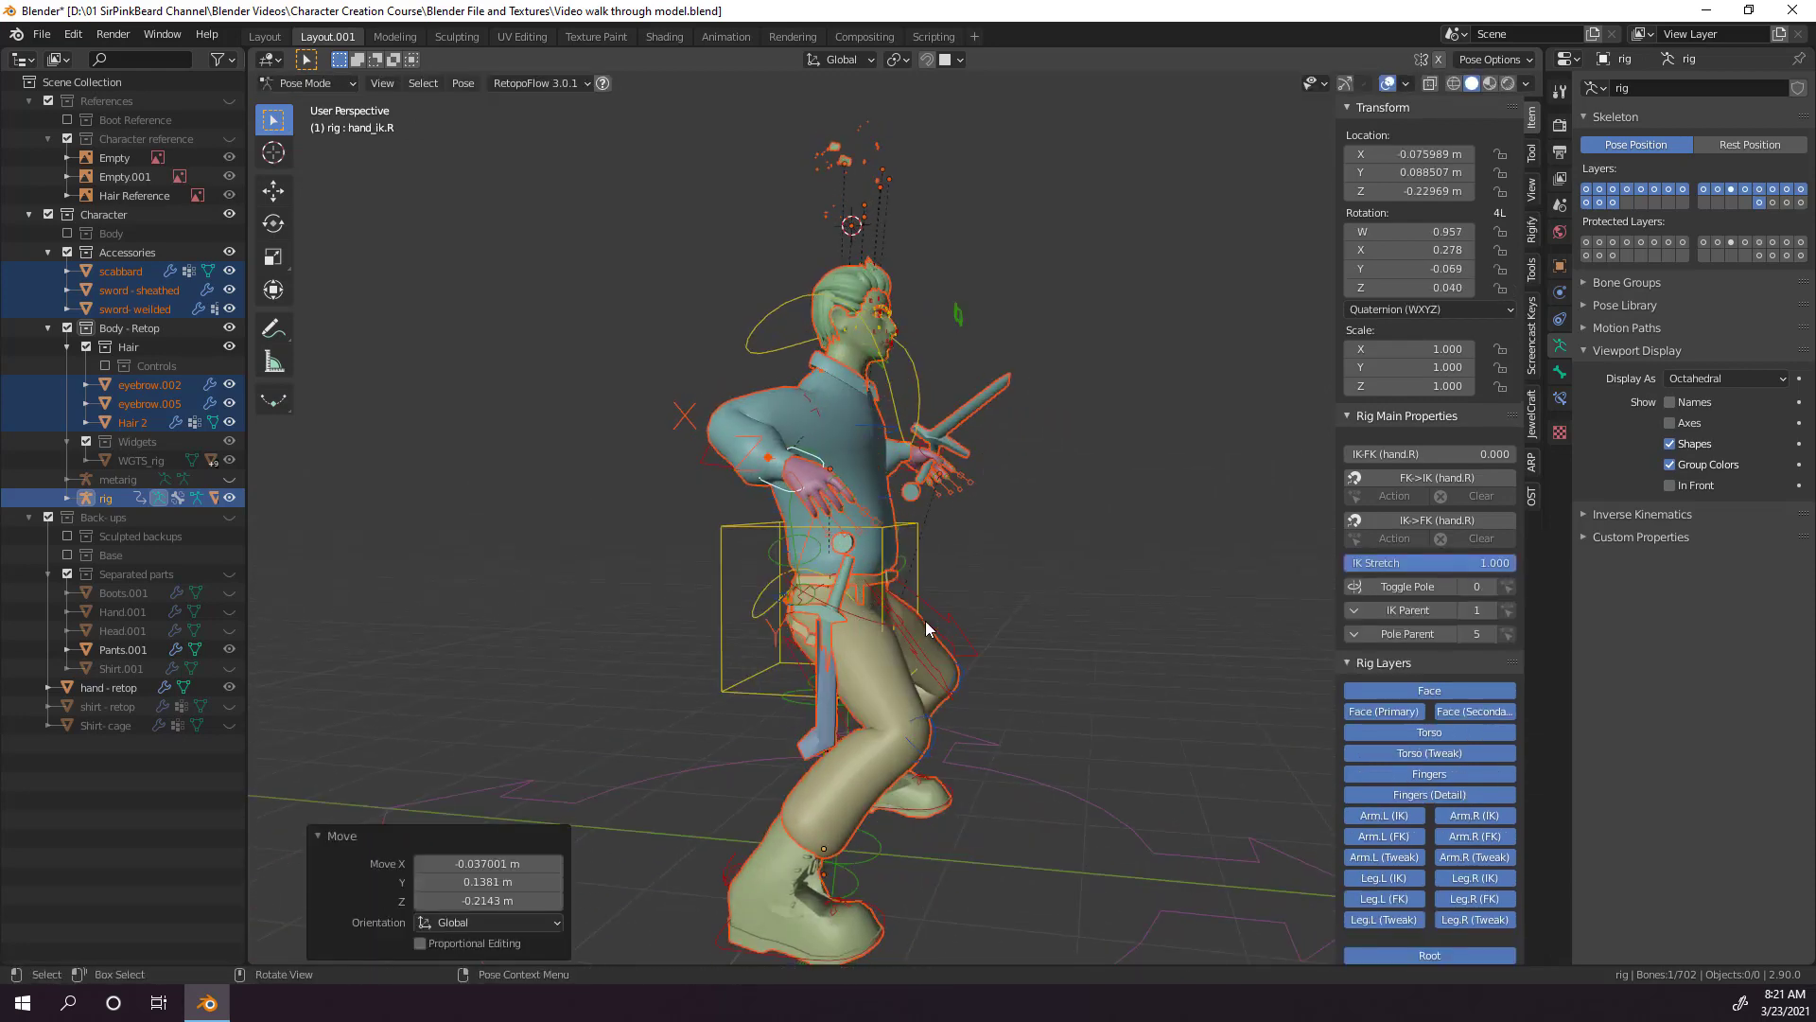
{"action": "middle_click_drag", "start_coordinate": [925, 620], "coordinate": [837, 605]}
{"action": "middle_click_drag", "start_coordinate": [953, 633], "coordinate": [846, 713]}
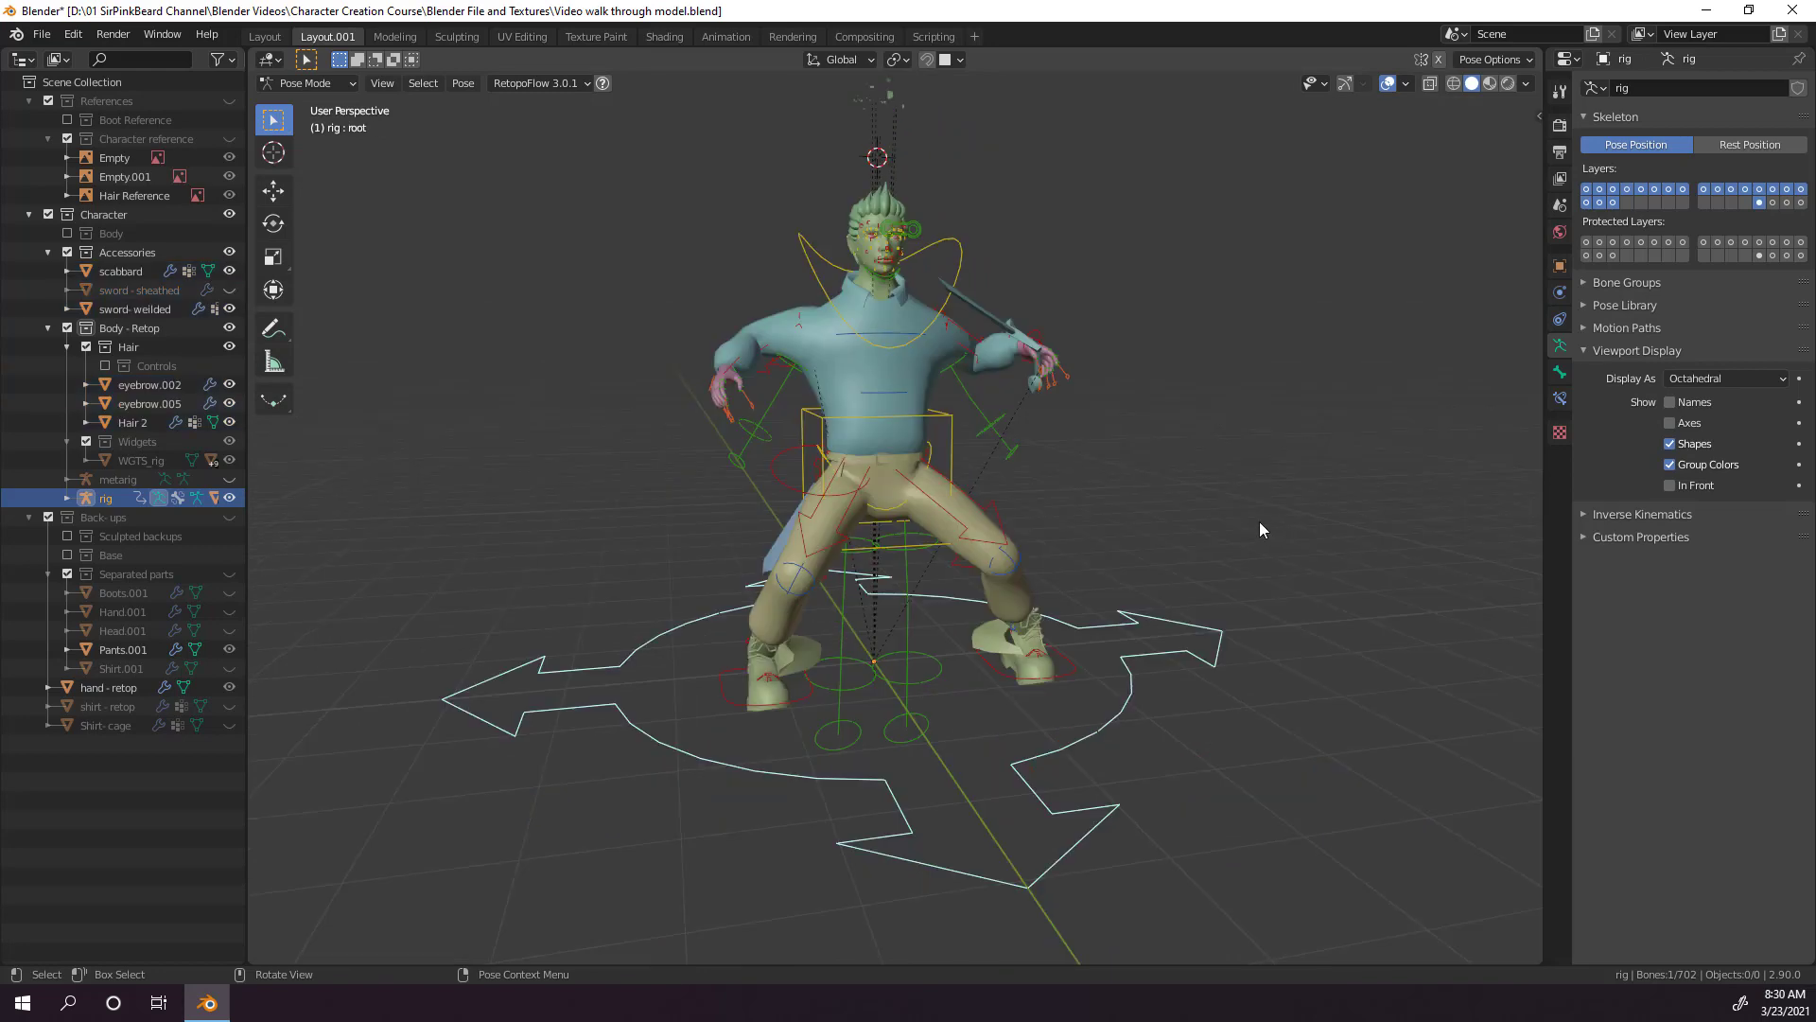
Switch the rig to Object Mode, select the scabbard, and enlarge its vertex group list.
{"action": "key", "text": "ctrl+Tab"}
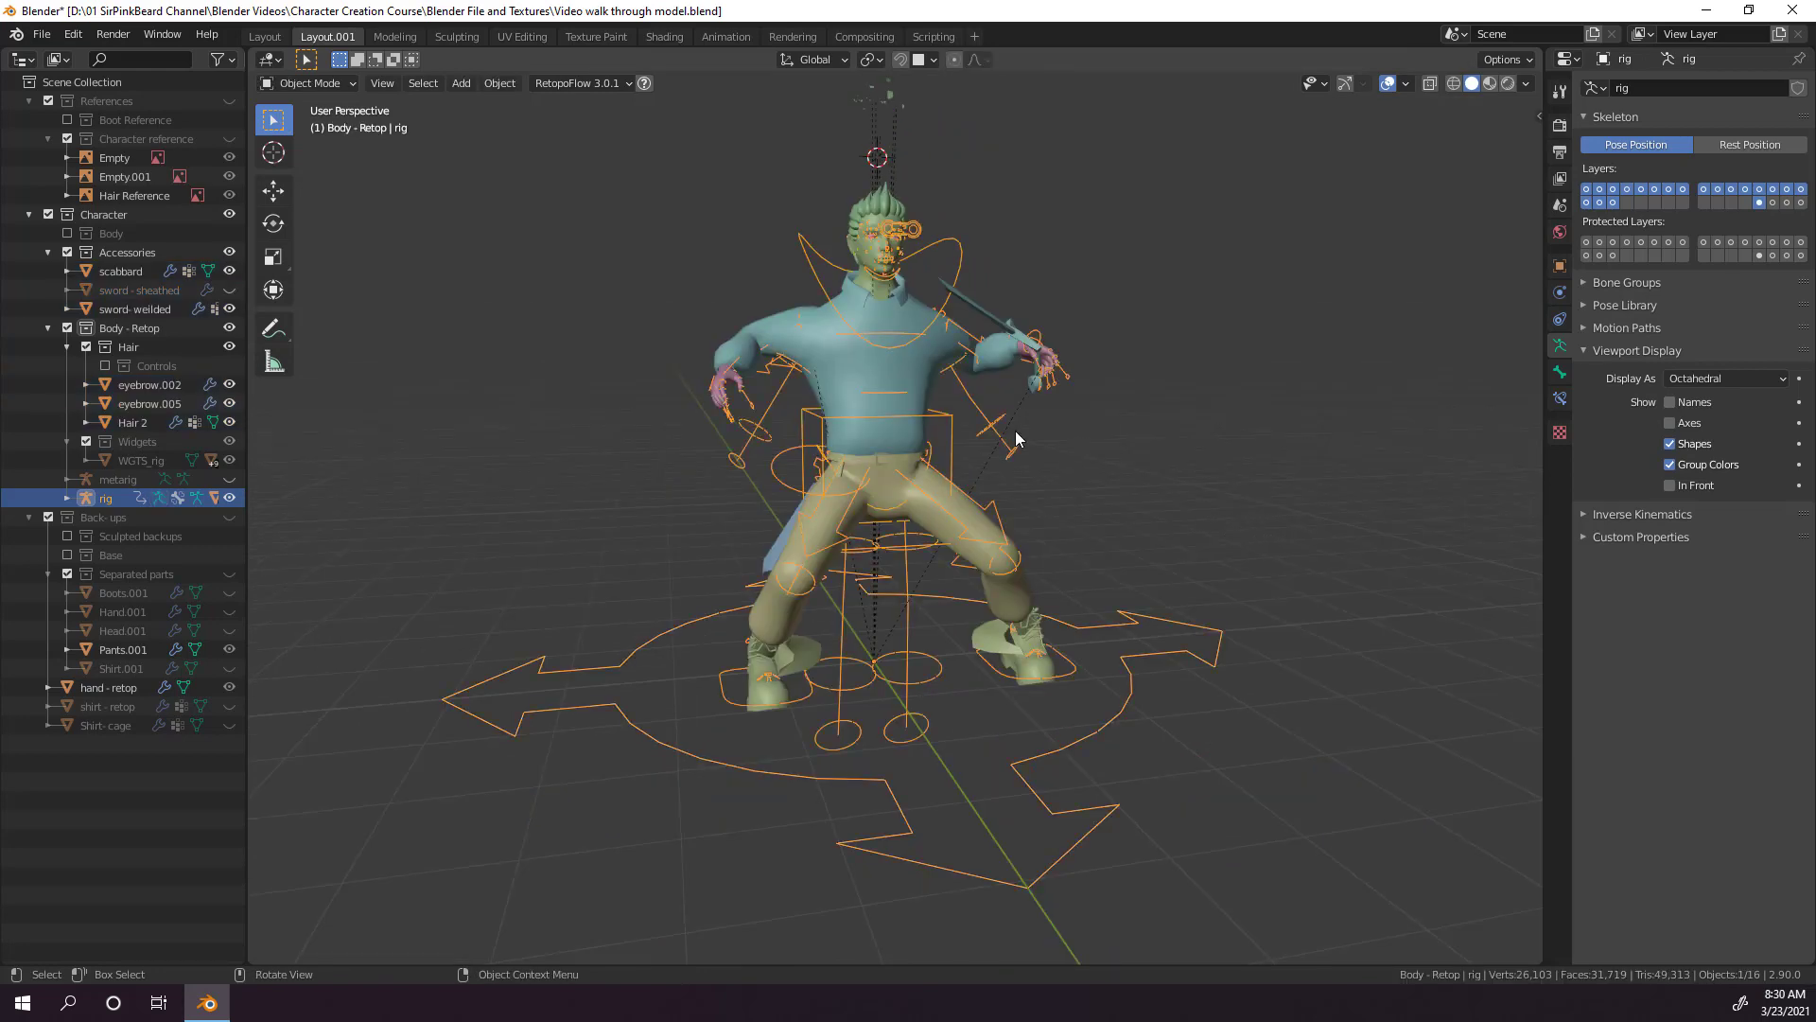
{"action": "left_click", "coordinate": [769, 571]}
{"action": "middle_click_drag", "start_coordinate": [816, 605], "coordinate": [837, 558]}
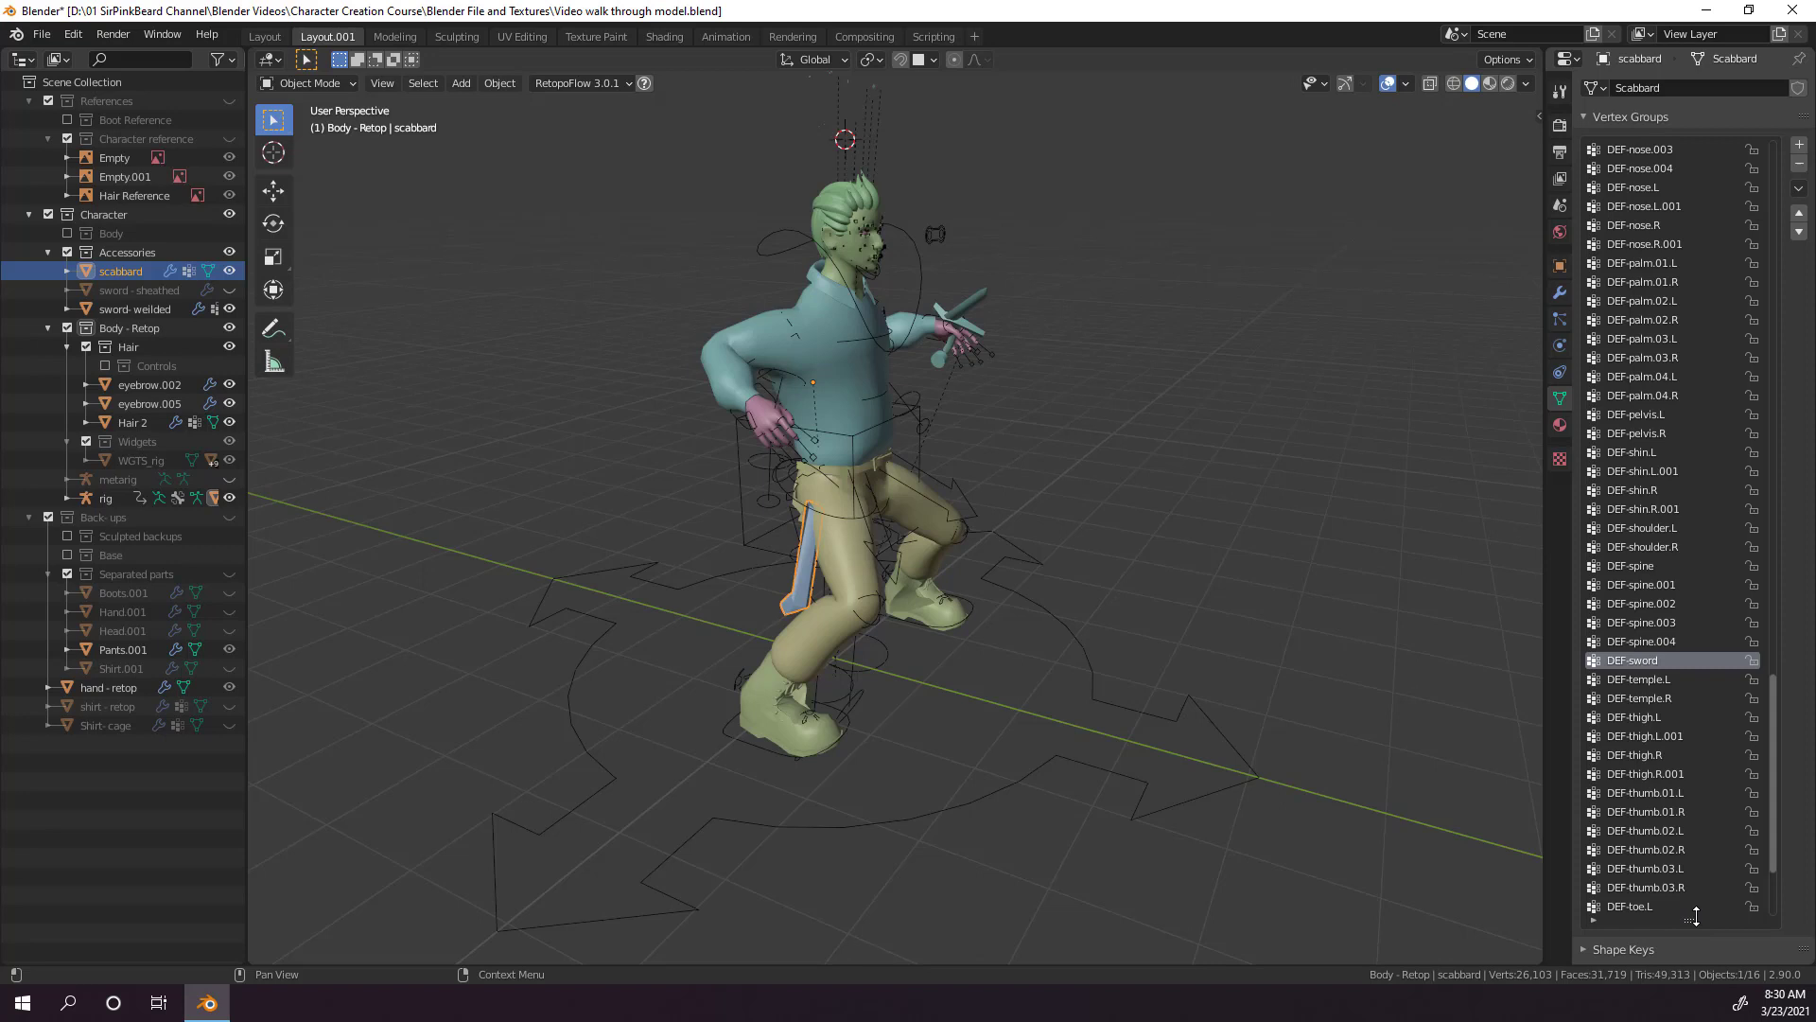
{"action": "mouse_move", "coordinate": [1696, 916]}
{"action": "left_mouse_down"}
{"action": "mouse_move", "coordinate": [1693, 446]}
{"action": "mouse_move", "coordinate": [1713, 923]}
{"action": "left_mouse_up"}
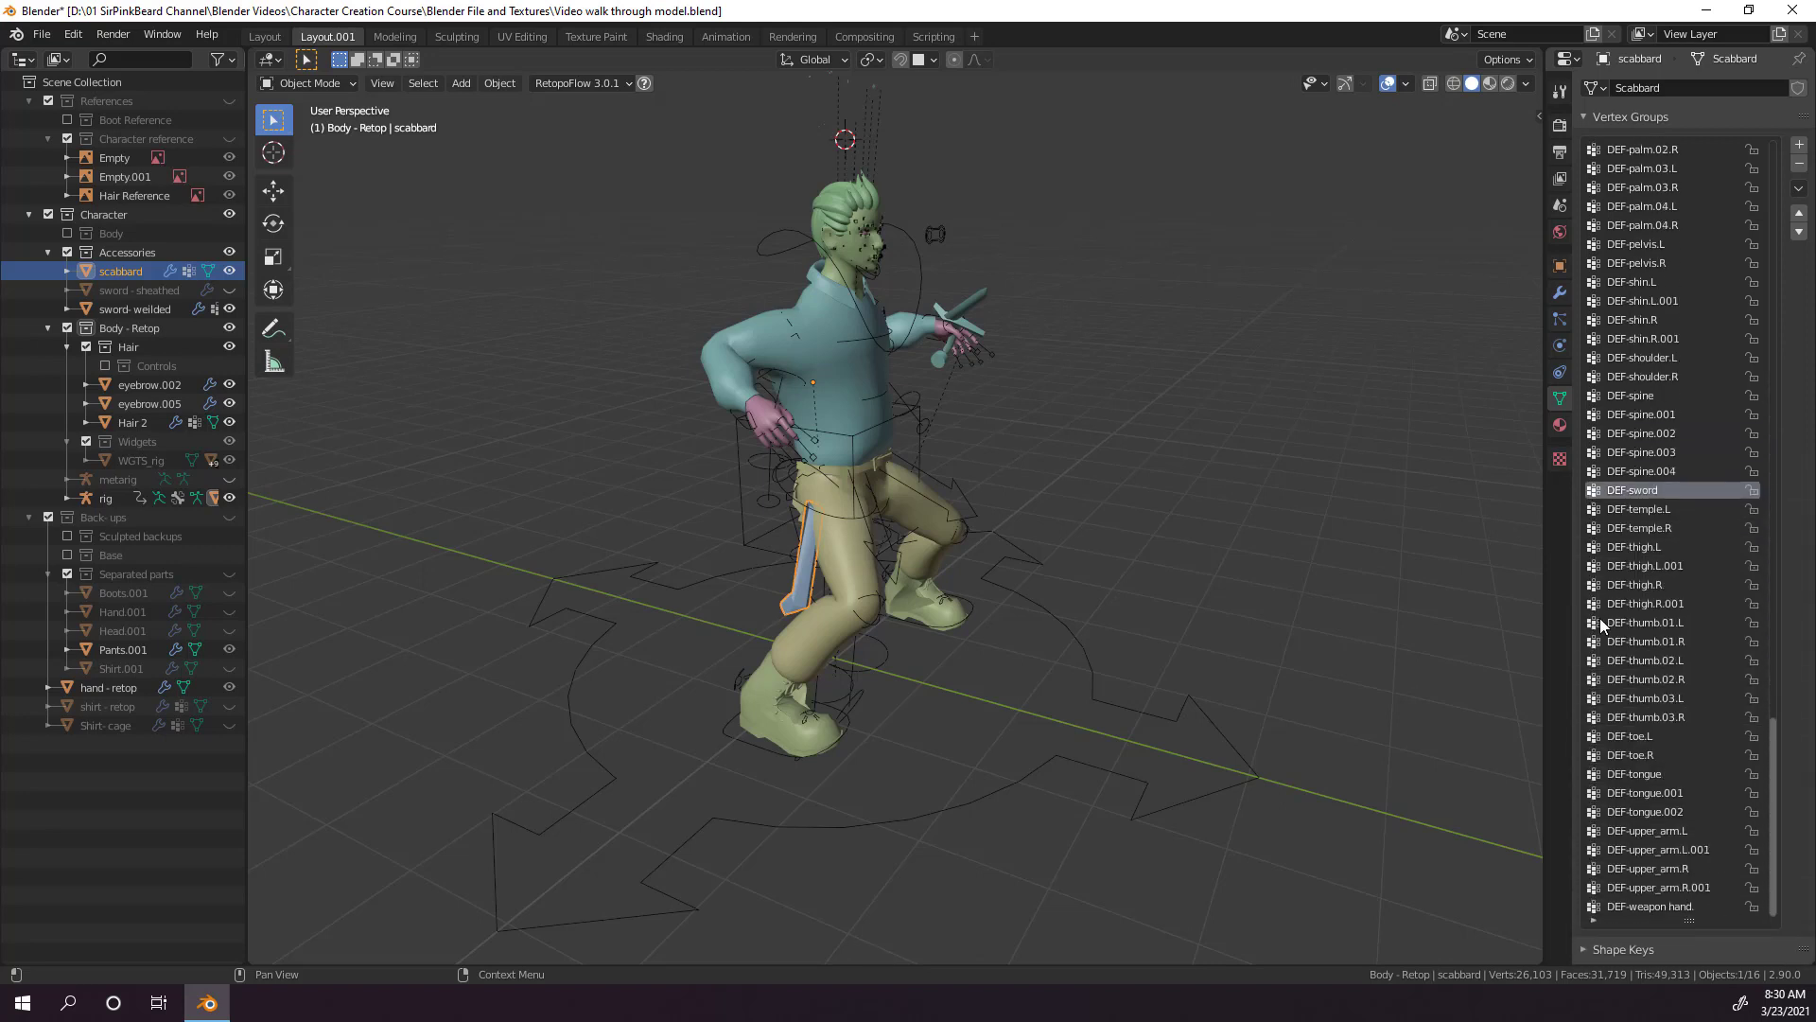
Sort the scabbard's vertex groups by bone hierarchy and look through the reordered list.
{"action": "left_click", "coordinate": [1799, 189]}
{"action": "left_click", "coordinate": [1741, 230]}
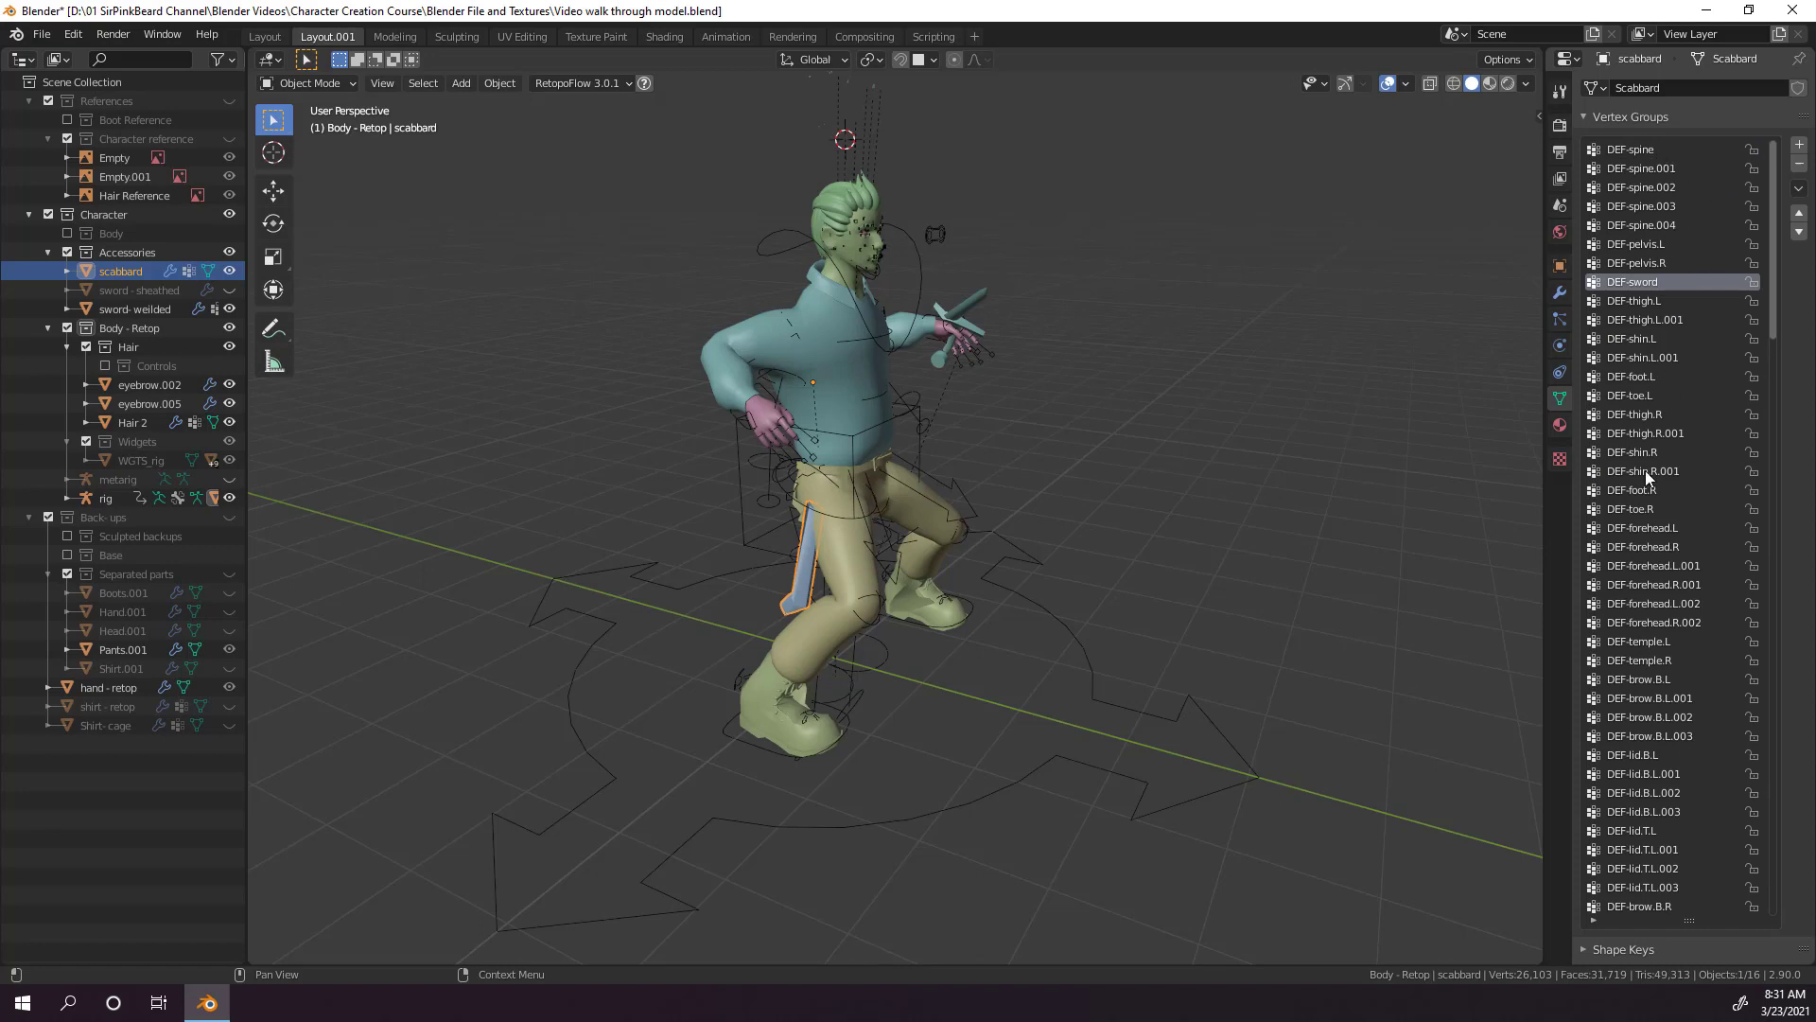
{"action": "scroll", "coordinate": [1675, 727], "scroll_direction": "down", "scroll_amount": 3}
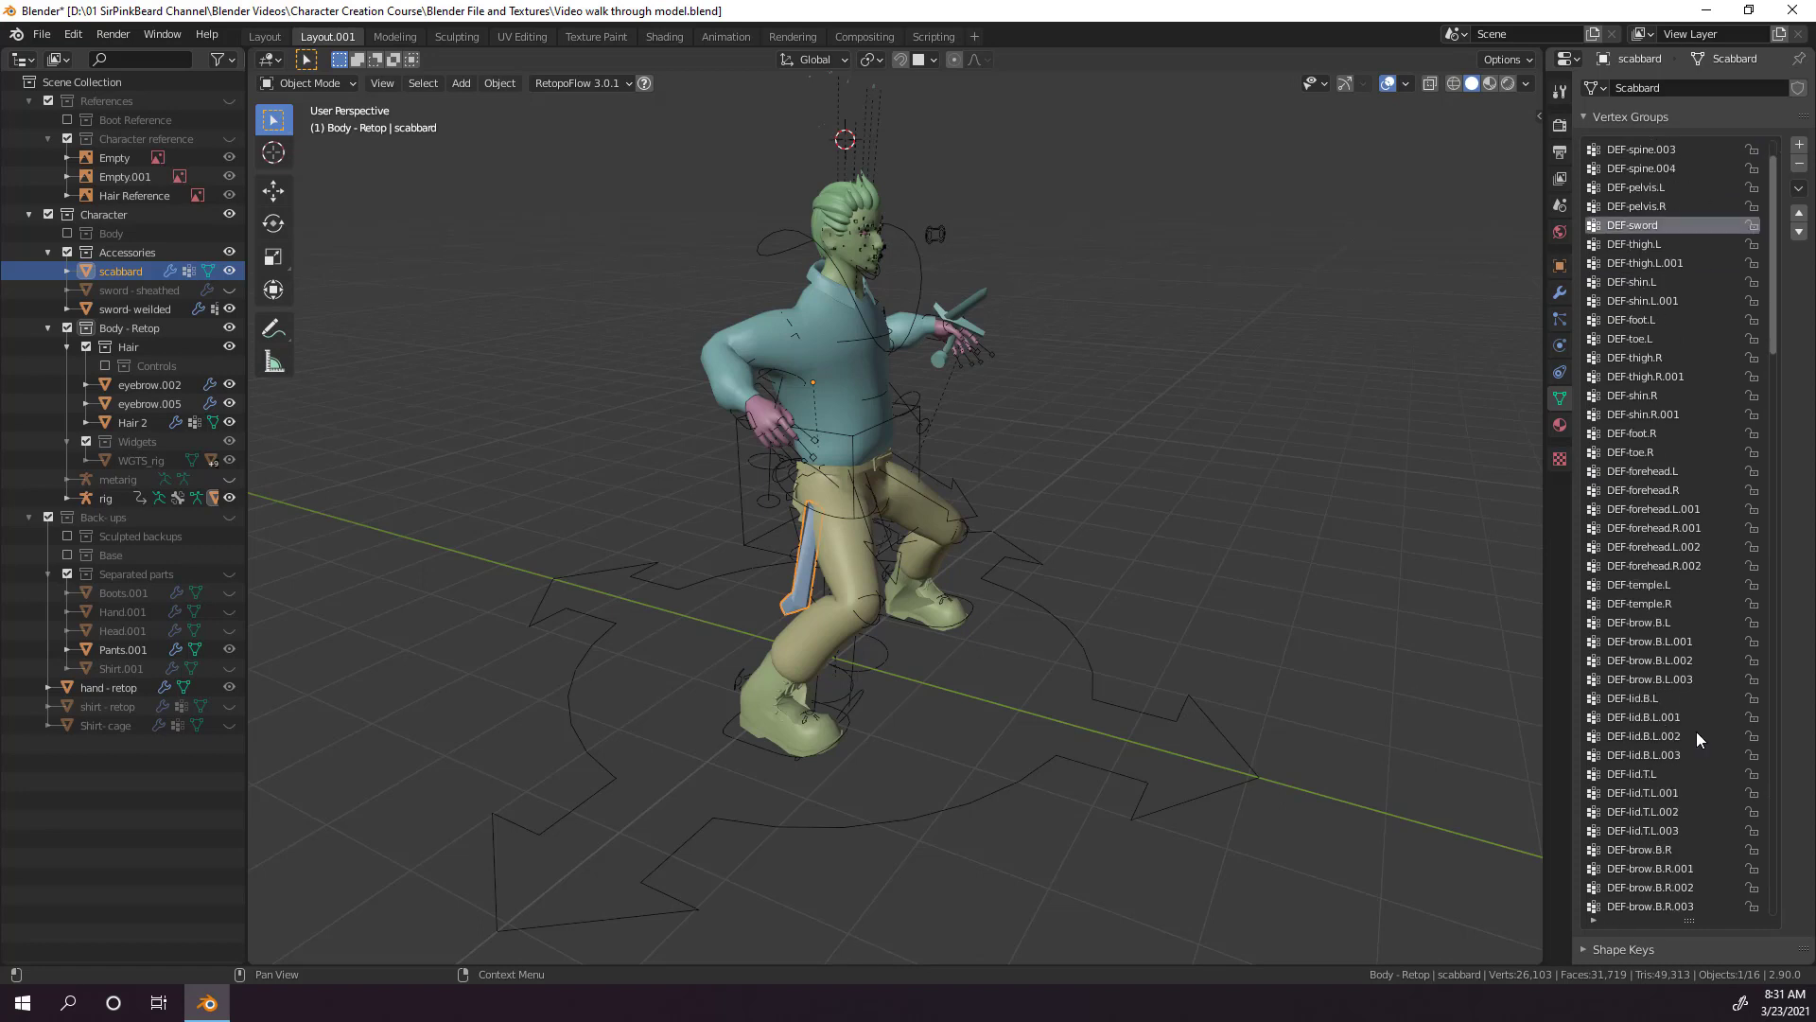
{"action": "scroll", "coordinate": [1675, 700], "scroll_direction": "down", "scroll_amount": 16}
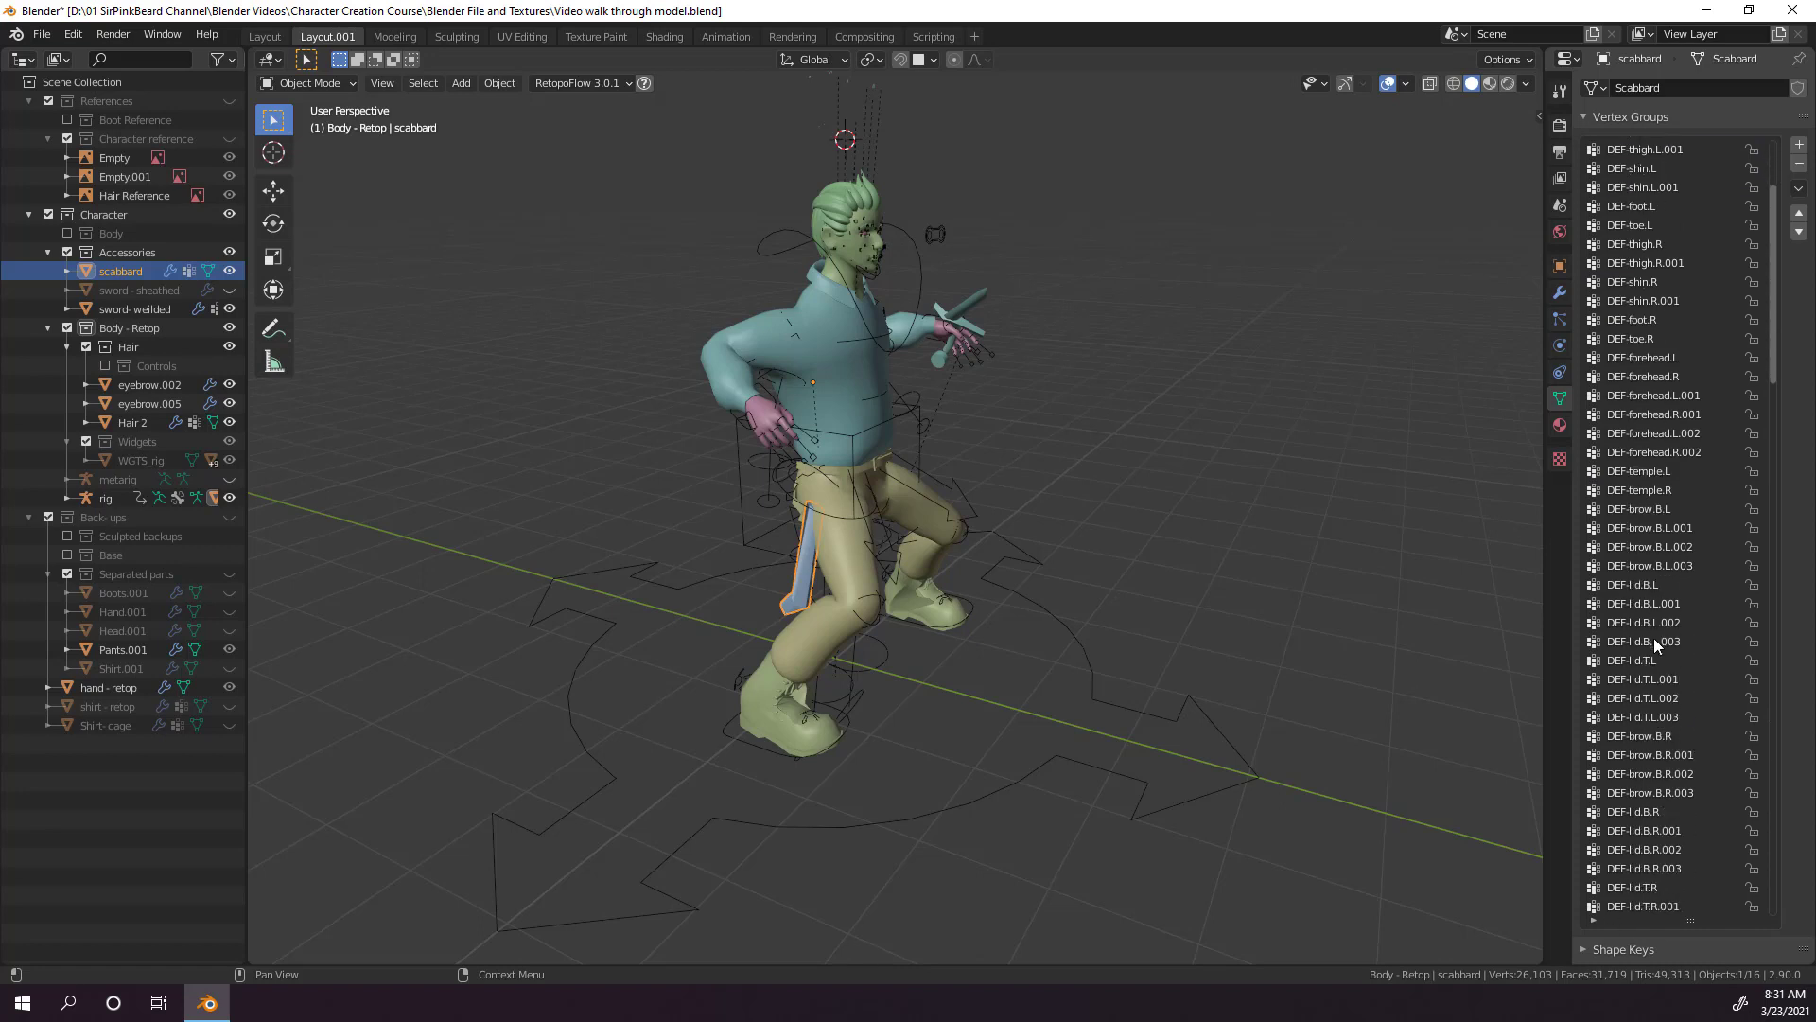
Sort the scabbard's vertex groups by name and bring the DEF-sword group into view.
{"action": "left_click", "coordinate": [1798, 190]}
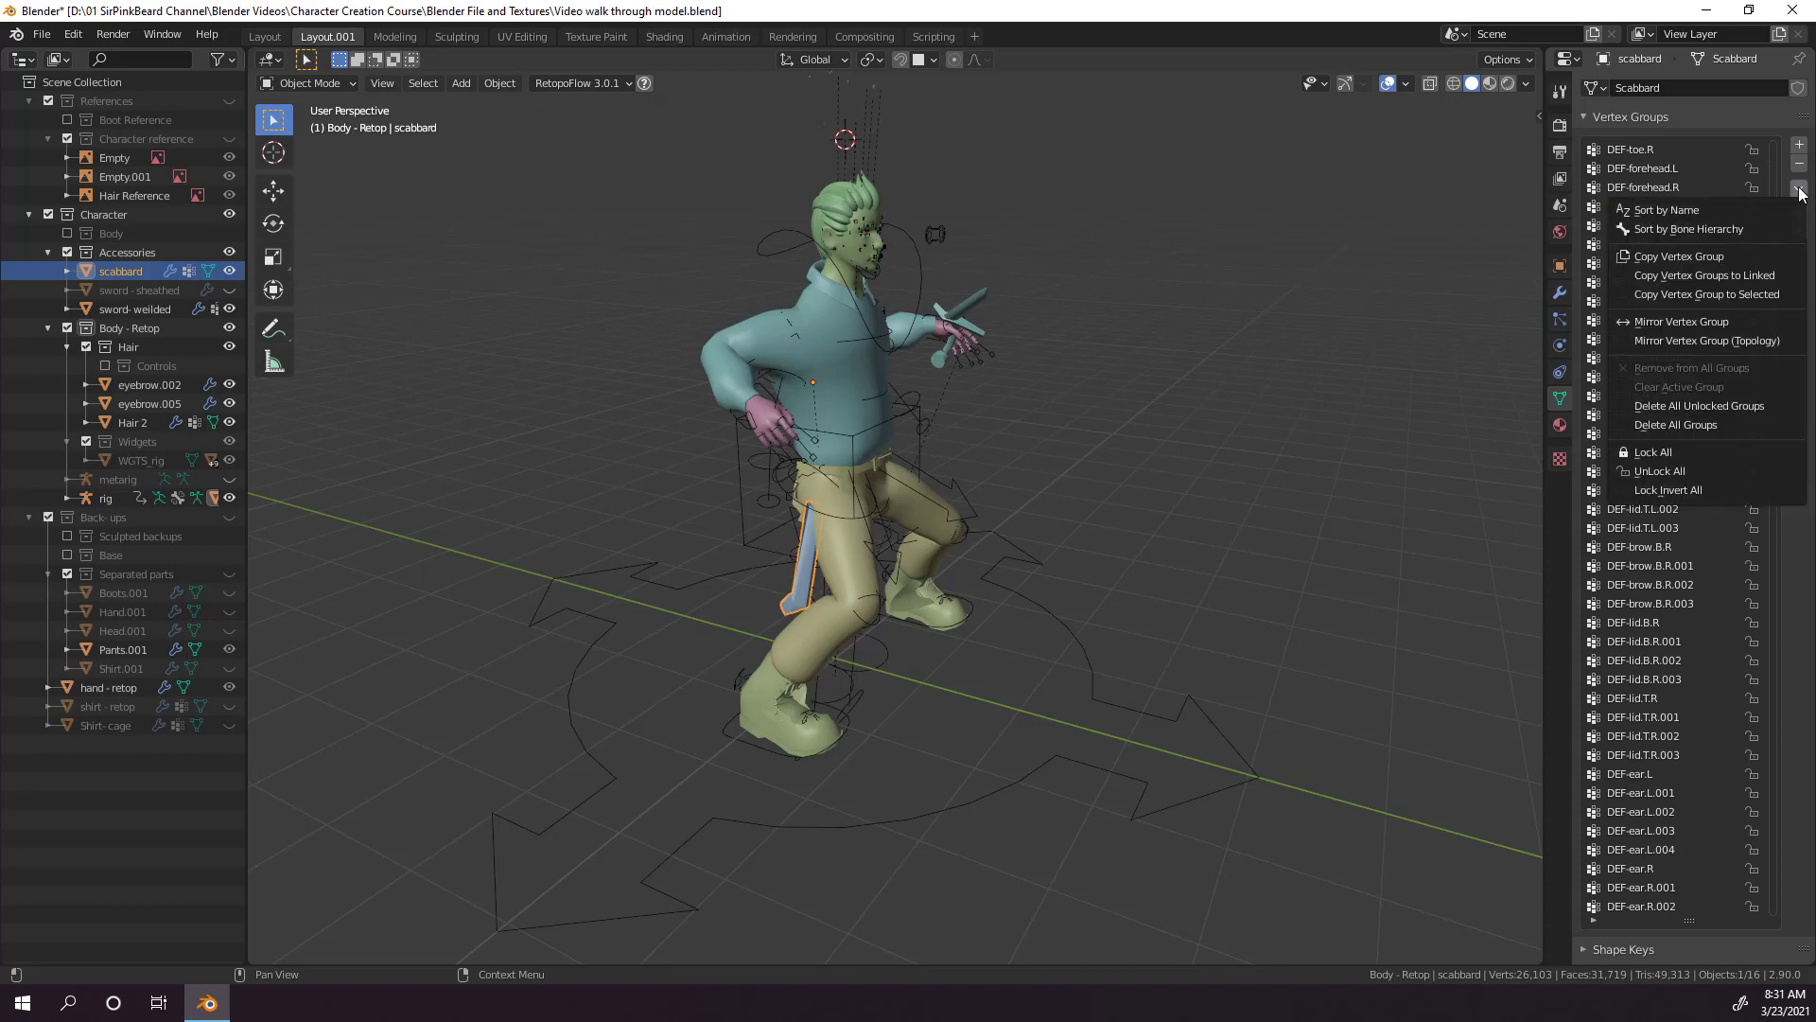
{"action": "left_click", "coordinate": [1752, 210]}
{"action": "scroll", "coordinate": [1687, 700], "scroll_direction": "down", "scroll_amount": 5}
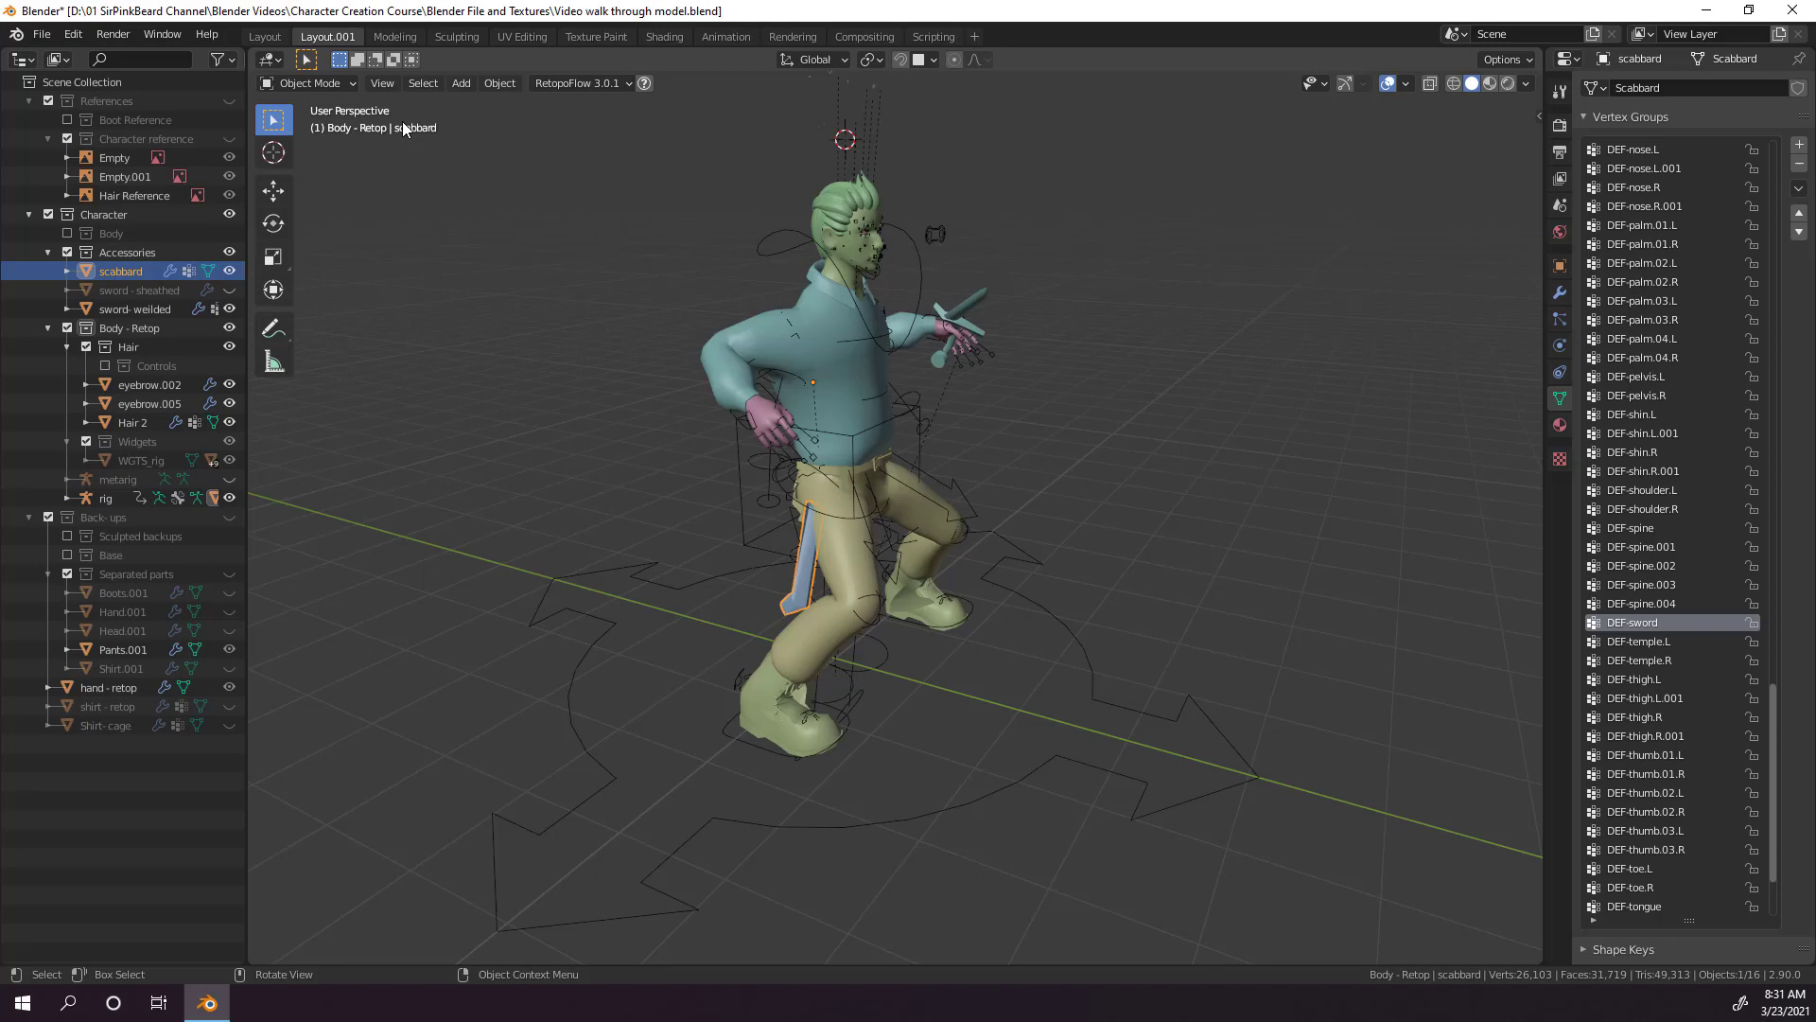
Put the scabbard into Weight Paint mode, get a close side view of it, and display the Draw brush settings beside the viewport.
{"action": "left_click", "coordinate": [333, 83]}
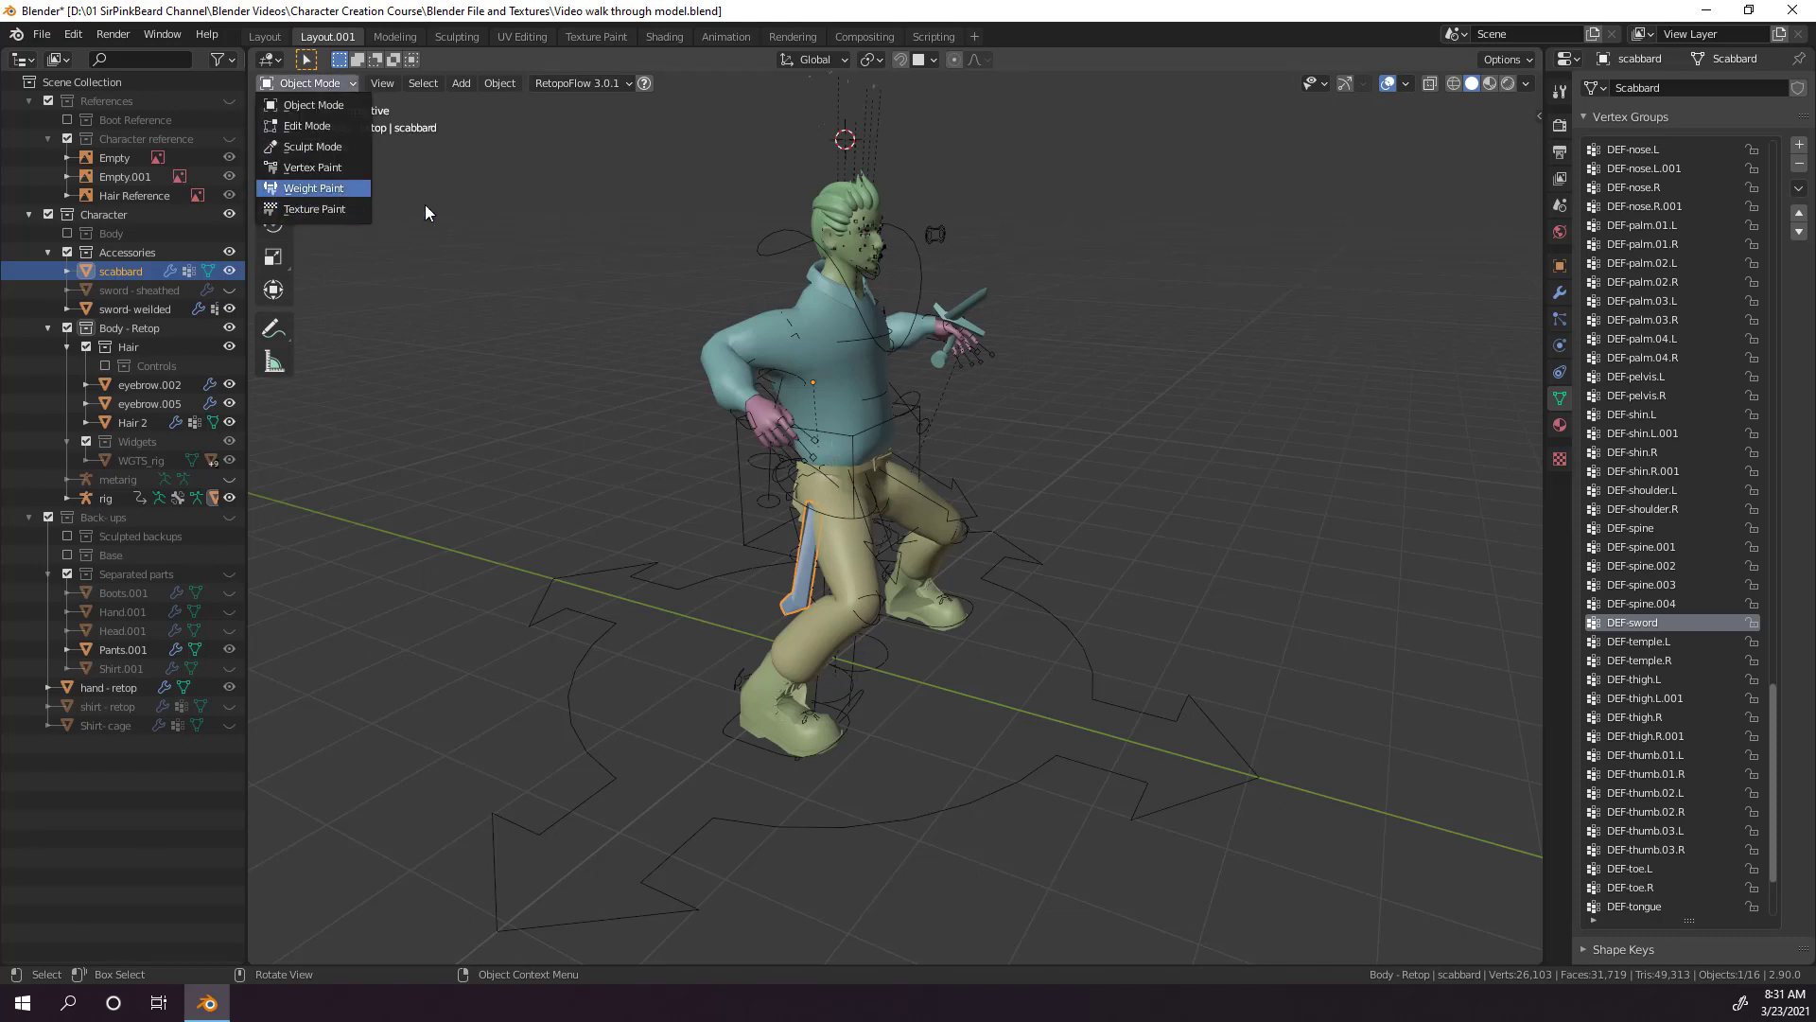
{"action": "key", "text": "ctrl+Tab"}
{"action": "key", "text": "ctrl+Tab"}
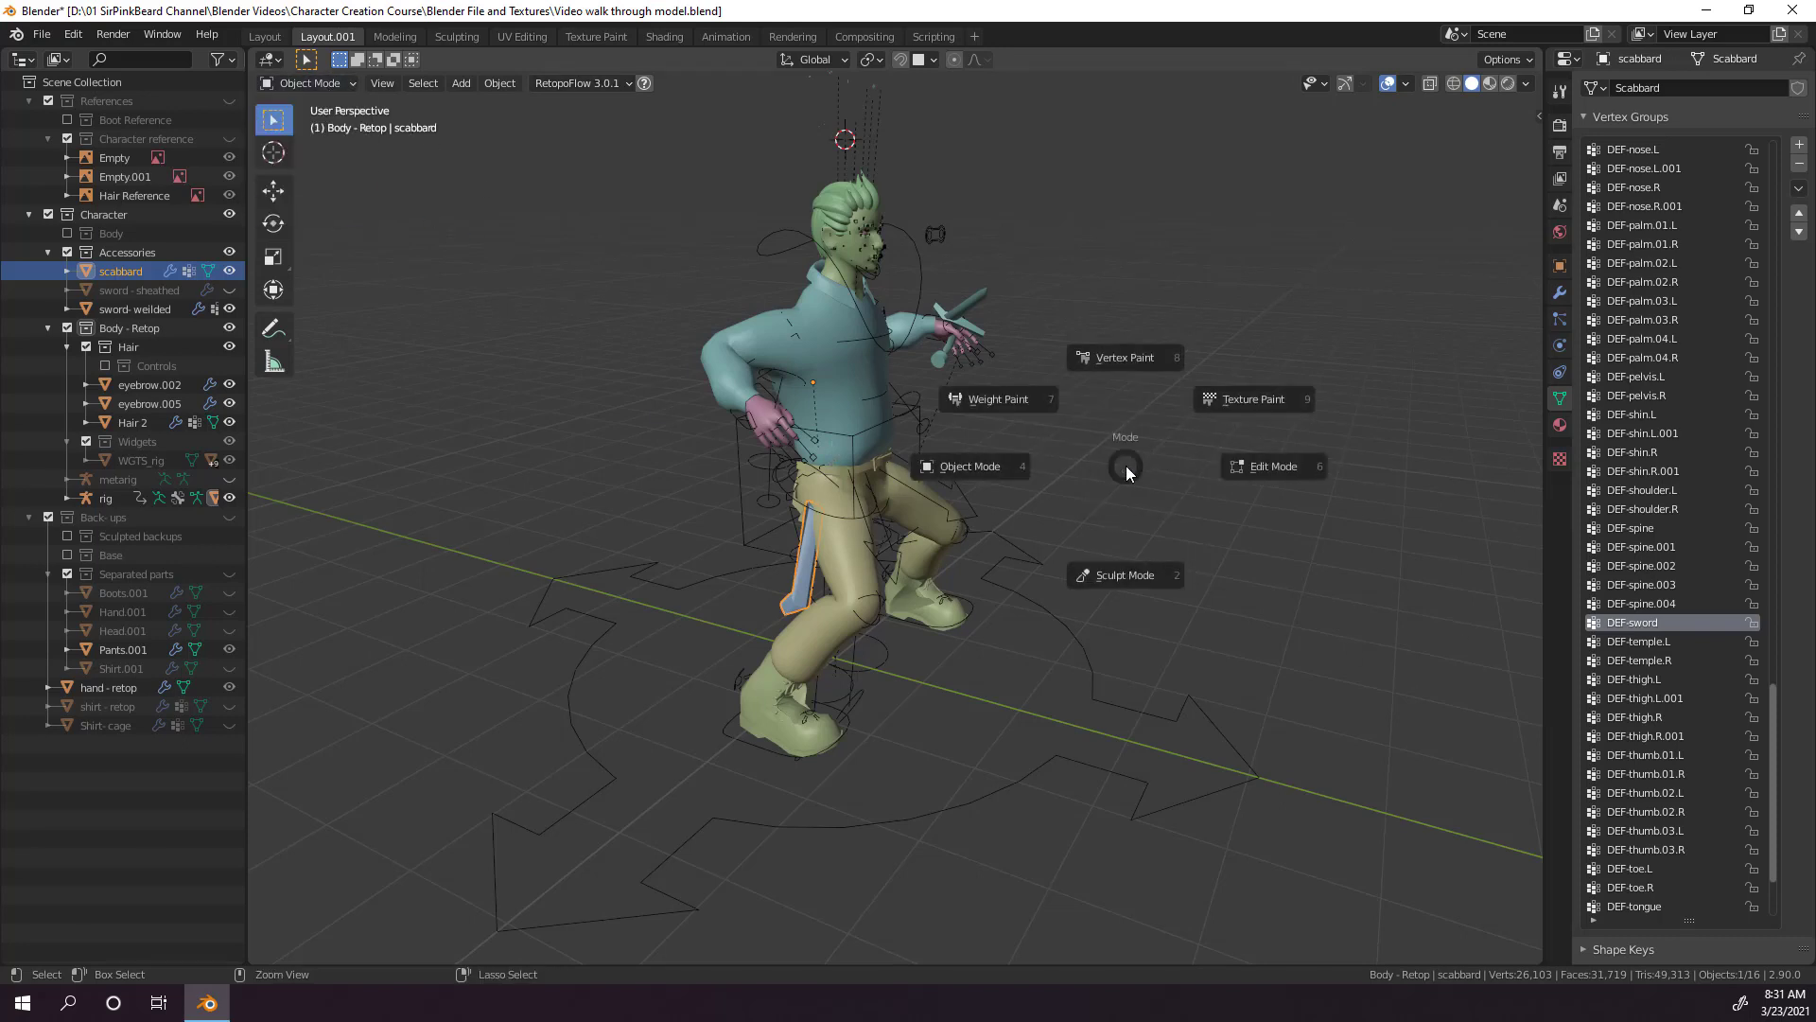
{"action": "left_click", "coordinate": [1037, 406]}
{"action": "middle_click_drag", "start_coordinate": [785, 617], "coordinate": [875, 582]}
{"action": "scroll", "coordinate": [880, 698], "scroll_direction": "up", "scroll_amount": 3}
{"action": "middle_click_drag", "start_coordinate": [794, 752], "coordinate": [855, 696]}
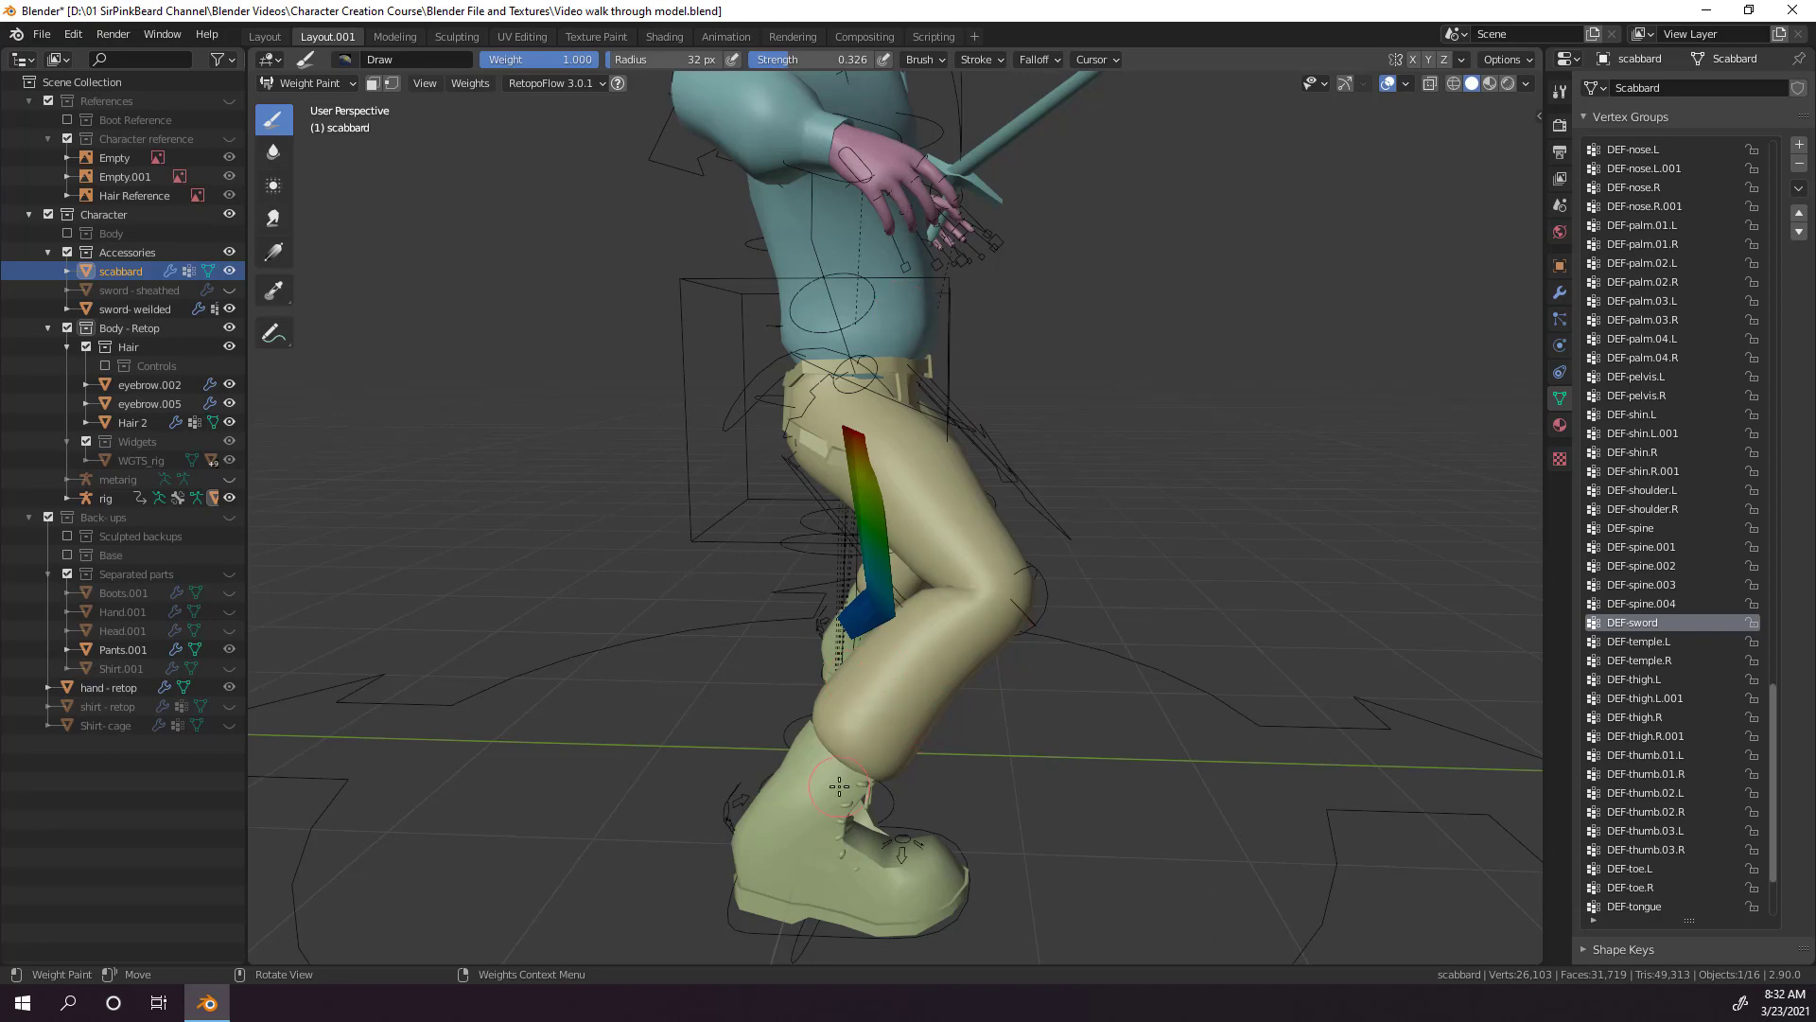
{"action": "key", "text": "n"}
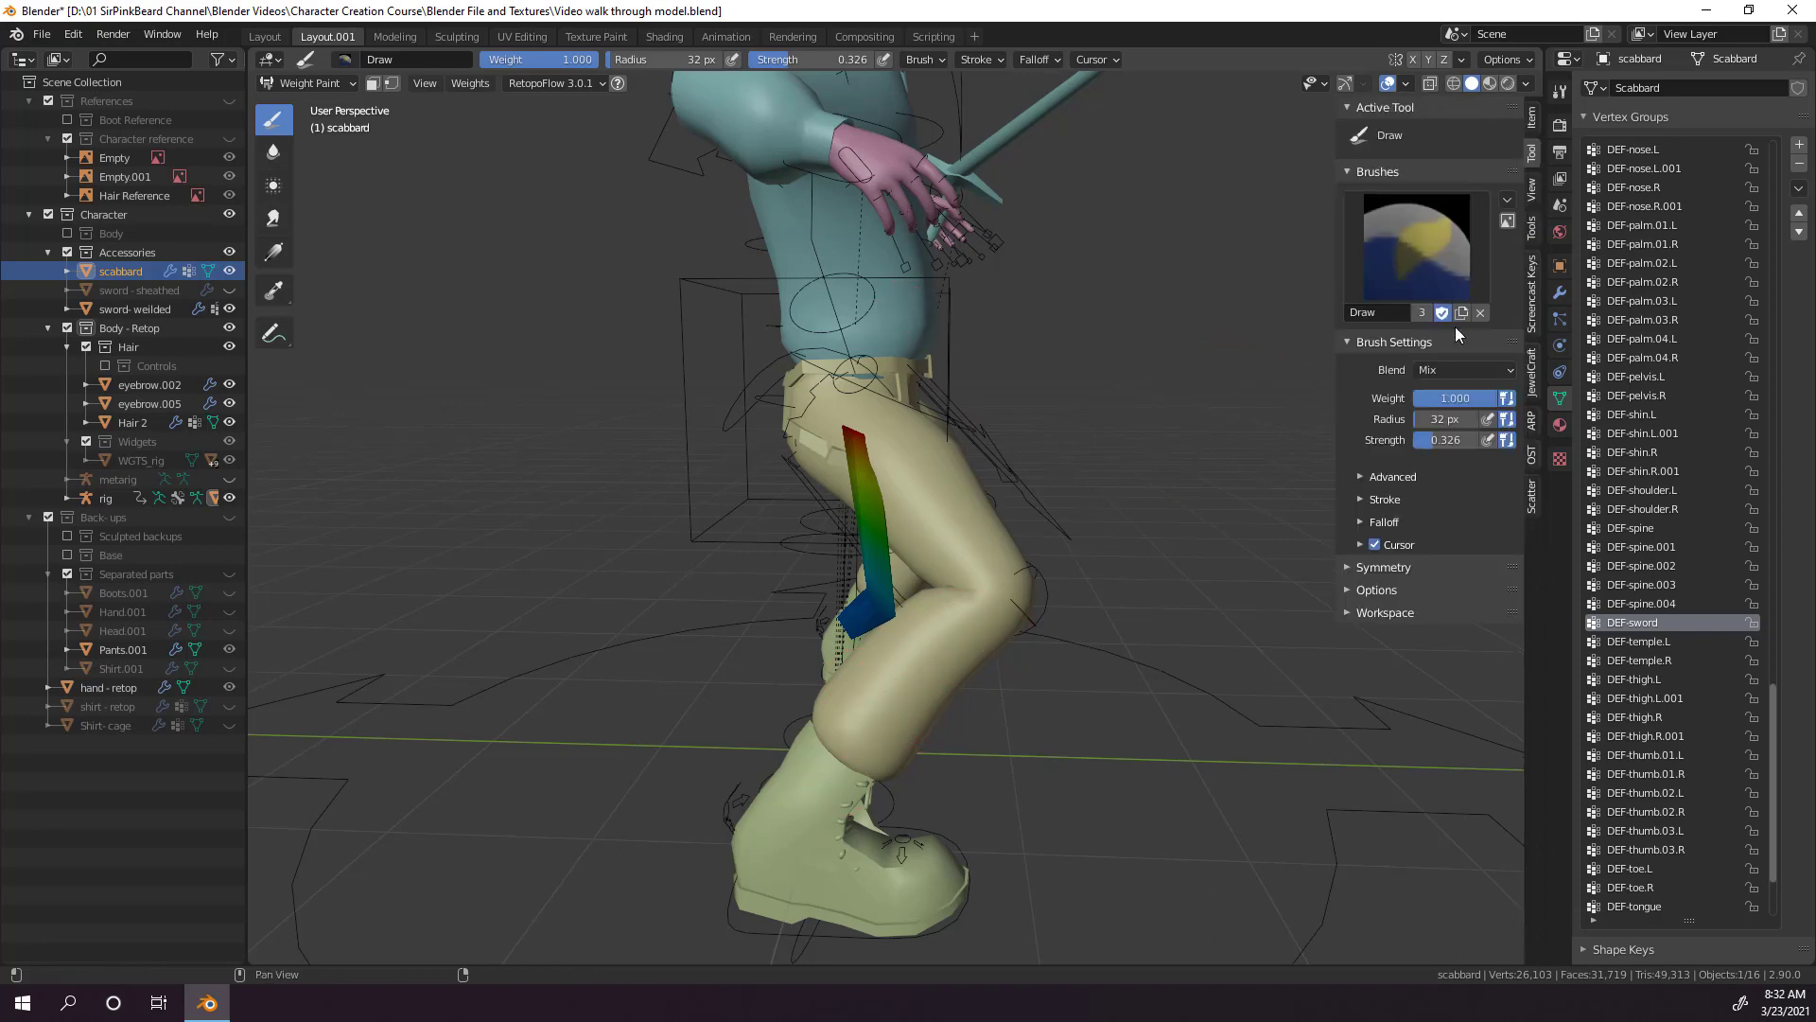
Set the Draw brush strength to 1.000 and enlarge its radius to 101 px.
{"action": "left_click", "coordinate": [1531, 118]}
{"action": "left_click", "coordinate": [1533, 158]}
{"action": "left_click_drag", "start_coordinate": [1439, 441], "coordinate": [1482, 441]}
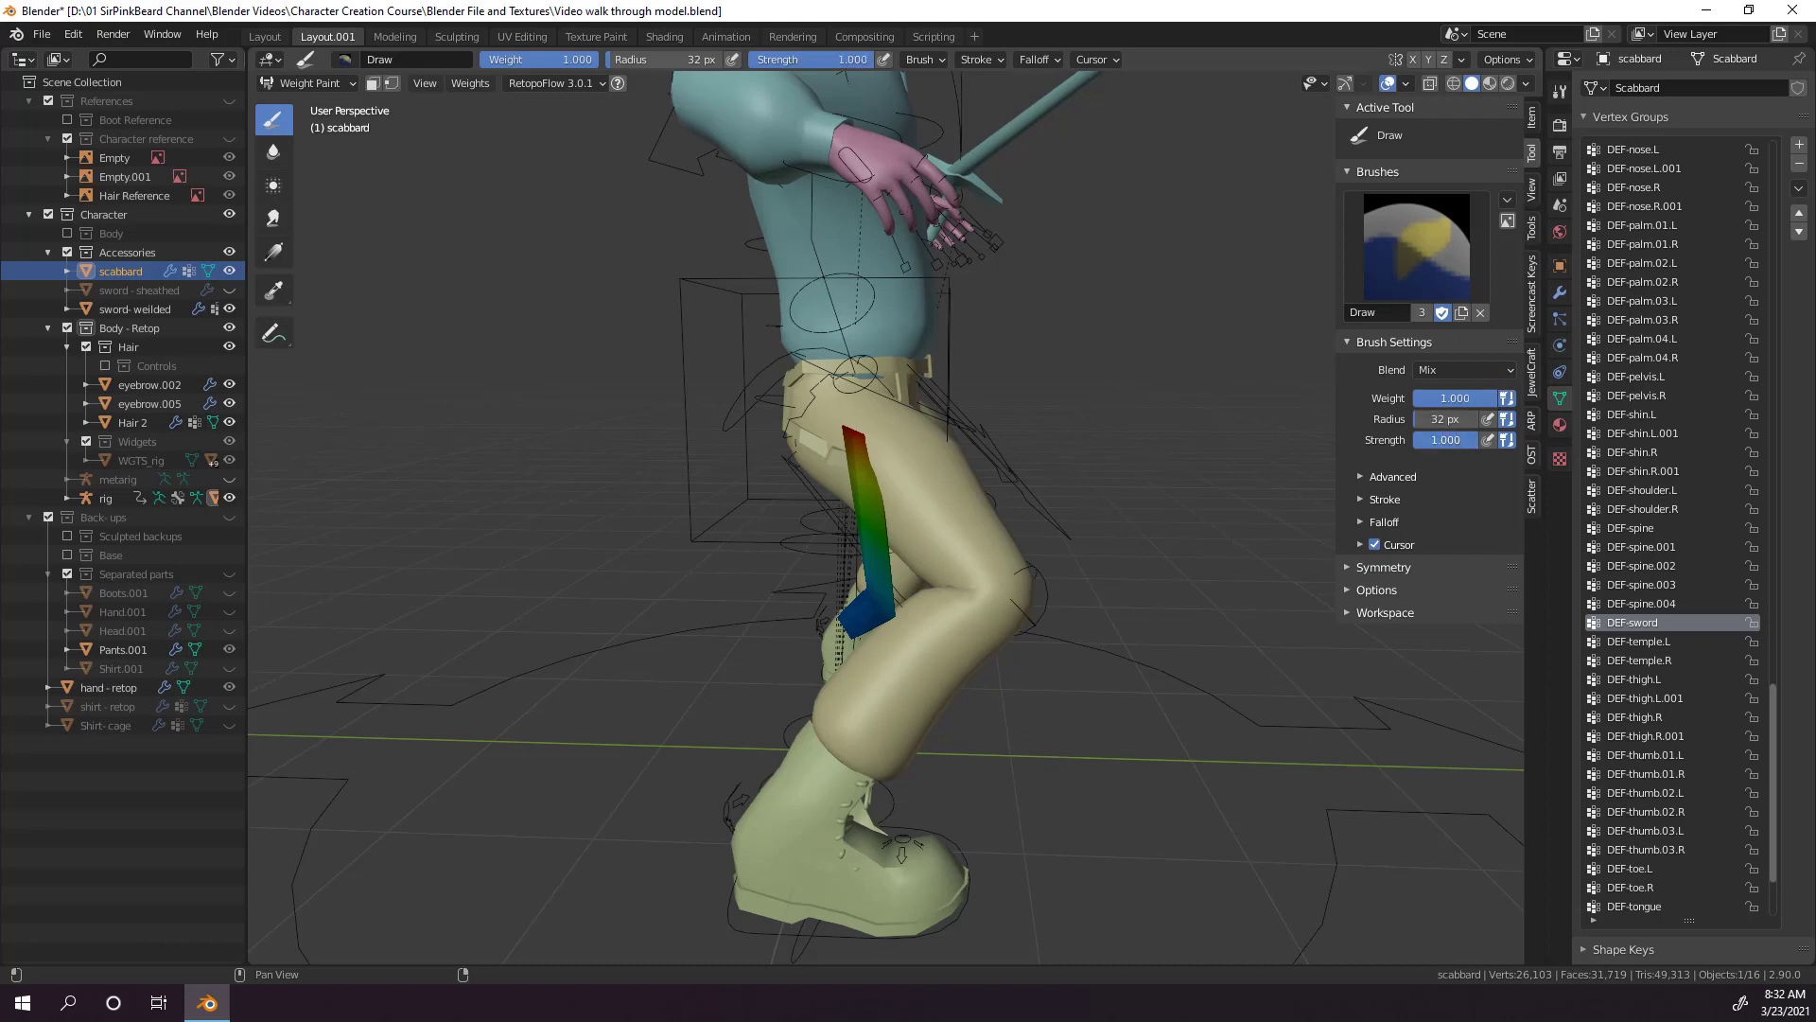
{"action": "key", "text": "f"}
{"action": "left_click", "coordinate": [899, 697]}
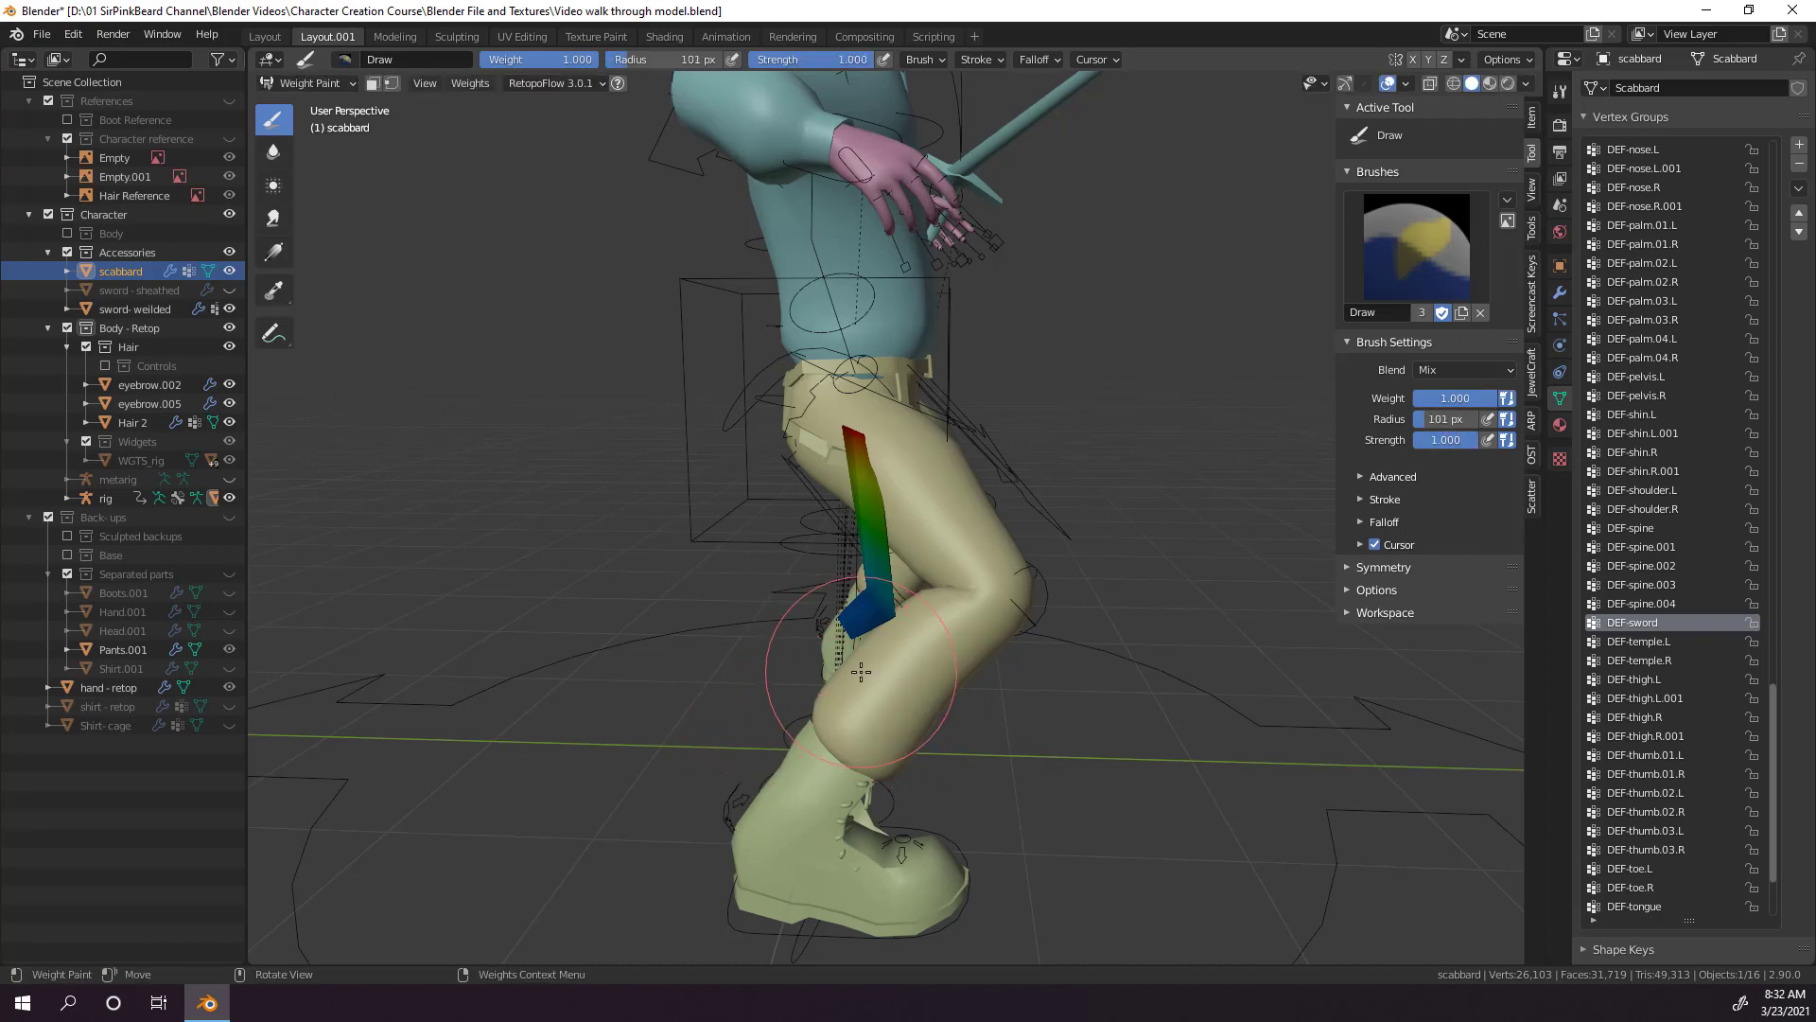
Paint the entire scabbard with full weight in the DEF-sword group, covering its tip and every side.
{"action": "left_click_drag", "start_coordinate": [857, 669], "coordinate": [787, 699]}
{"action": "middle_click_drag", "start_coordinate": [864, 694], "coordinate": [1051, 700]}
{"action": "mouse_move", "coordinate": [1088, 639]}
{"action": "left_mouse_down"}
{"action": "mouse_move", "coordinate": [1032, 613]}
{"action": "mouse_move", "coordinate": [1062, 581]}
{"action": "mouse_move", "coordinate": [963, 706]}
{"action": "left_mouse_up"}
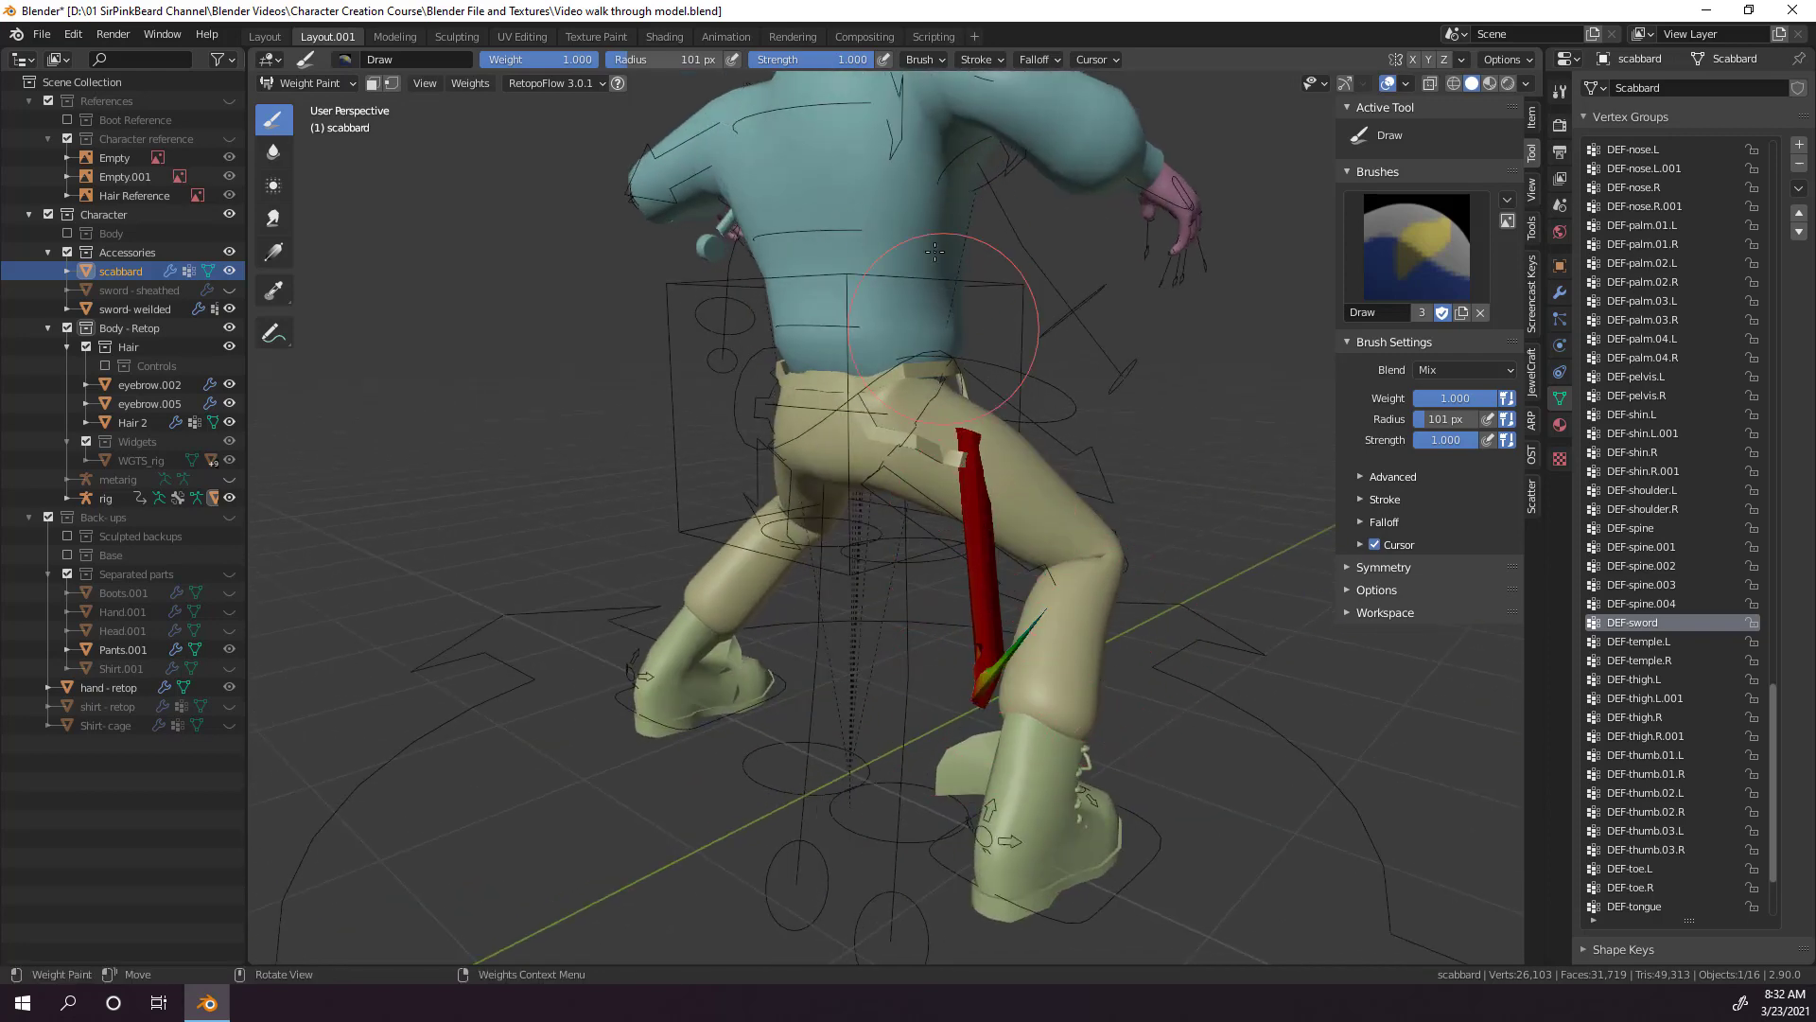
{"action": "mouse_move", "coordinate": [934, 251]}
{"action": "middle_mouse_down"}
{"action": "mouse_move", "coordinate": [1103, 689]}
{"action": "mouse_move", "coordinate": [1078, 643]}
{"action": "mouse_move", "coordinate": [724, 653]}
{"action": "mouse_move", "coordinate": [923, 646]}
{"action": "mouse_move", "coordinate": [888, 604]}
{"action": "mouse_move", "coordinate": [1094, 553]}
{"action": "mouse_move", "coordinate": [1036, 644]}
{"action": "mouse_move", "coordinate": [1045, 612]}
{"action": "mouse_move", "coordinate": [1005, 624]}
{"action": "middle_mouse_up"}
{"action": "scroll", "coordinate": [660, 749], "scroll_direction": "up", "scroll_amount": 4}
{"action": "scroll", "coordinate": [1045, 612], "scroll_direction": "up", "scroll_amount": 2}
{"action": "mouse_move", "coordinate": [1099, 374]}
{"action": "middle_mouse_down"}
{"action": "mouse_move", "coordinate": [1443, 313]}
{"action": "mouse_move", "coordinate": [796, 432]}
{"action": "middle_mouse_up"}
{"action": "middle_click_drag", "start_coordinate": [923, 693], "coordinate": [753, 640]}
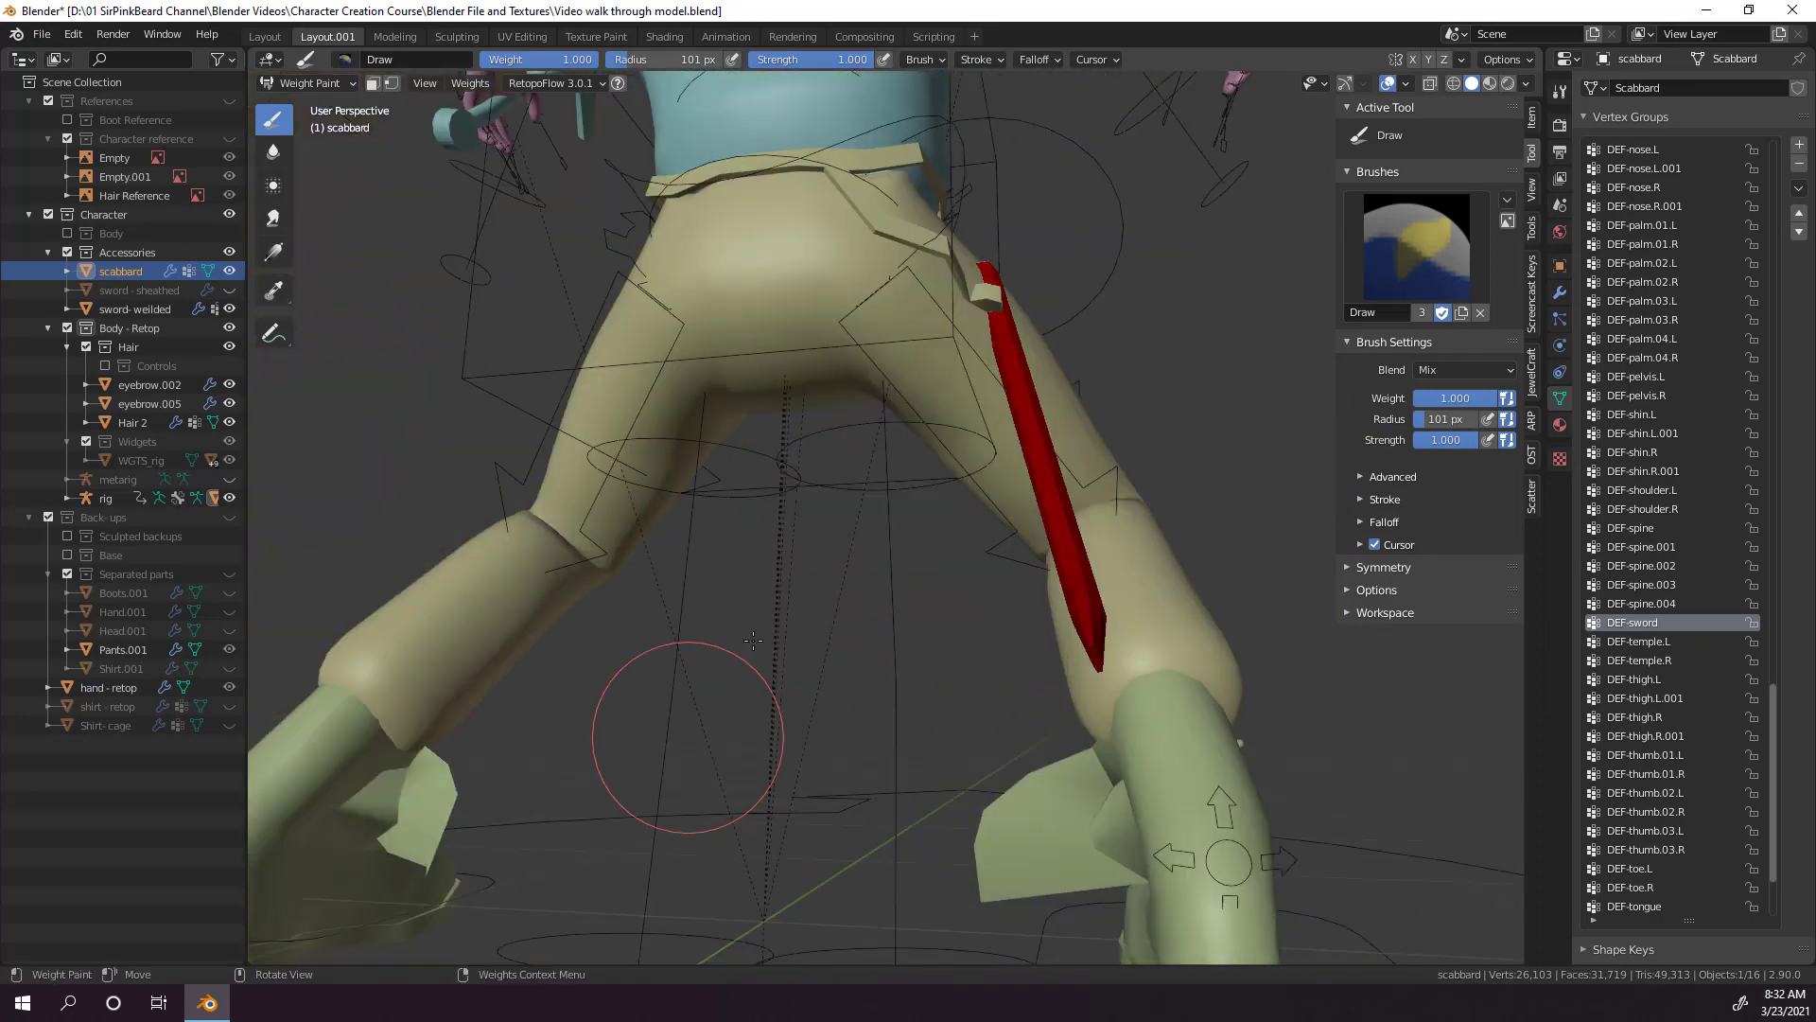
{"action": "scroll", "coordinate": [785, 636], "scroll_direction": "down", "scroll_amount": 3}
{"action": "middle_click_drag", "start_coordinate": [992, 635], "coordinate": [861, 653]}
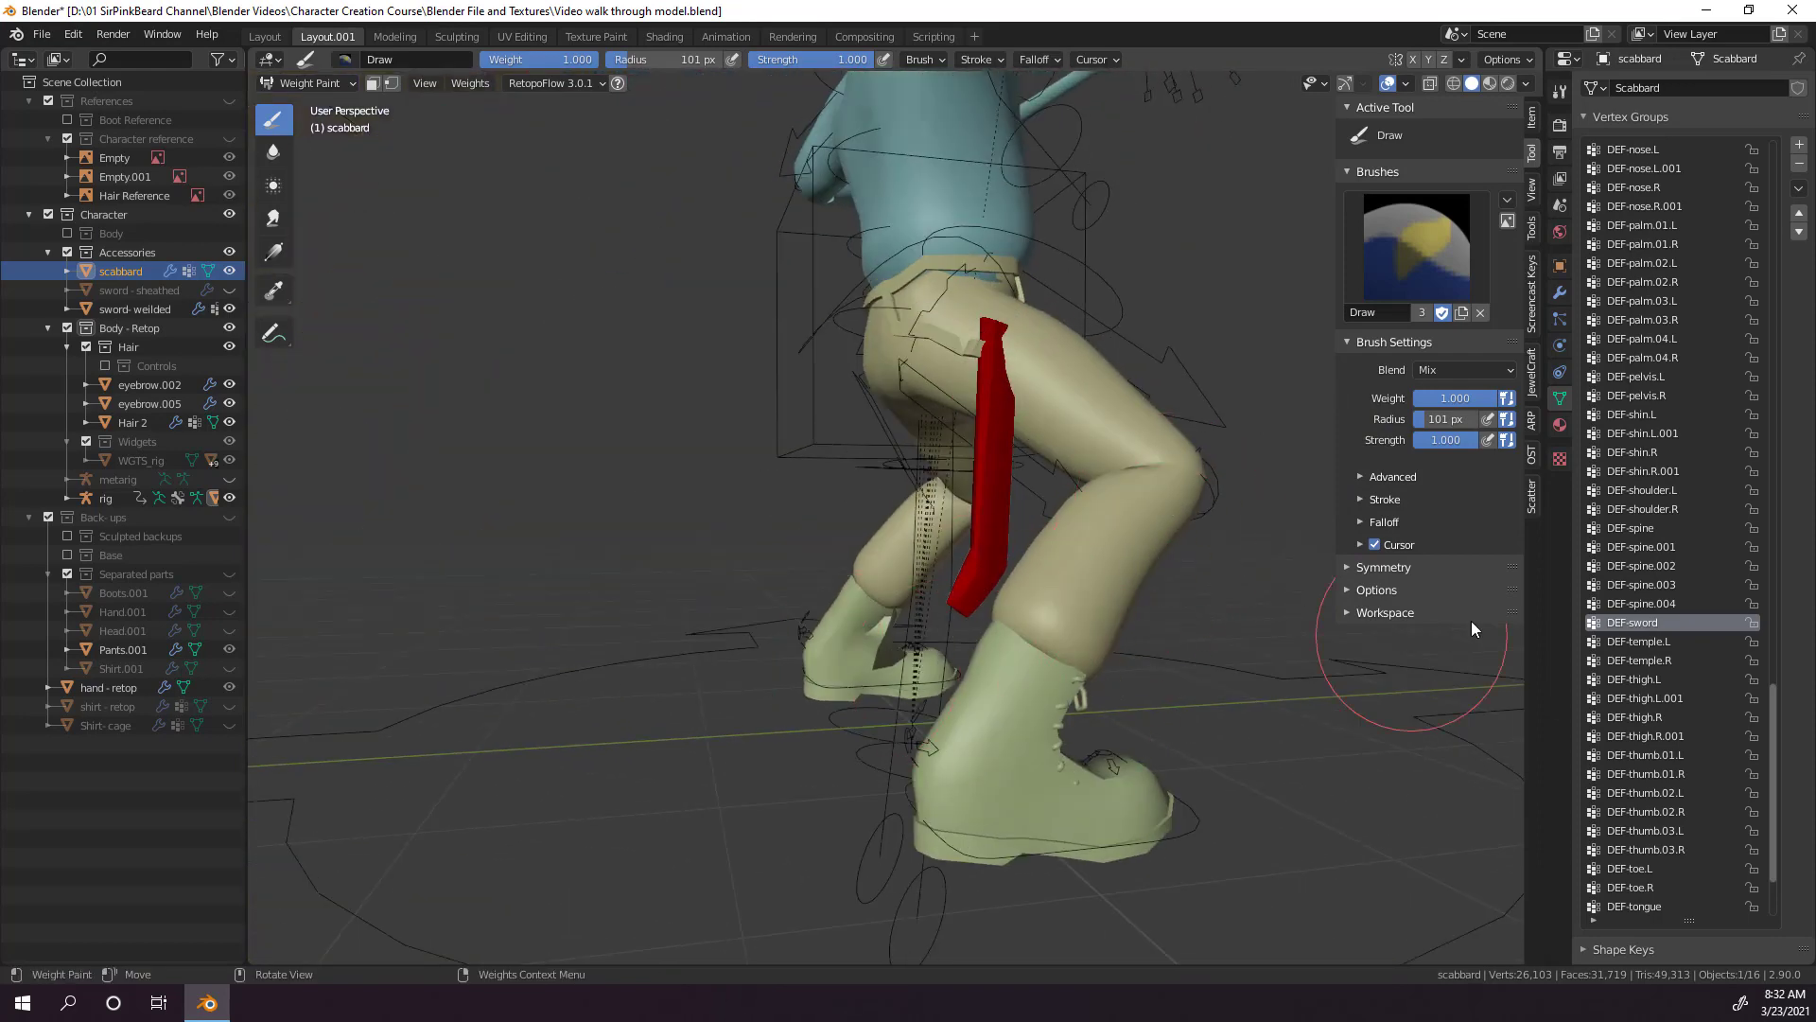
Make DEF-shin.R the scabbard's active vertex group and set the brush weight to 0.000.
{"action": "scroll", "coordinate": [1712, 738], "scroll_direction": "down", "scroll_amount": 3}
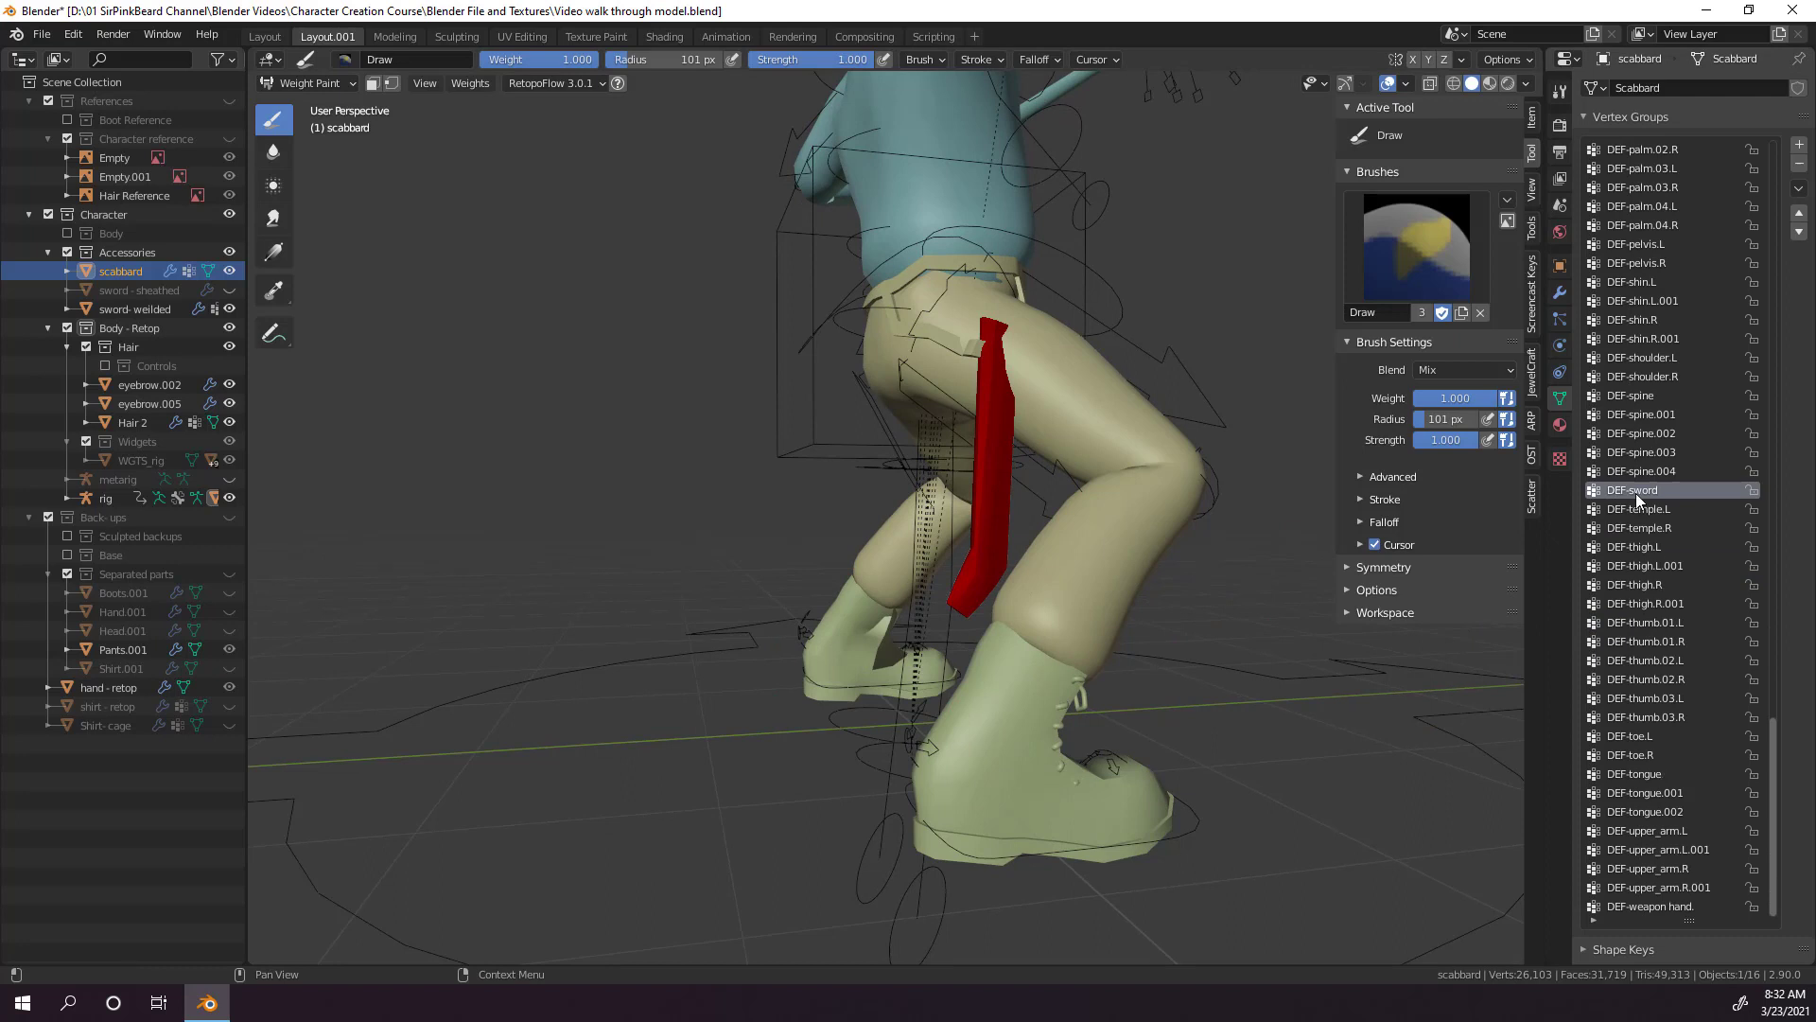
{"action": "left_click", "coordinate": [1653, 320]}
{"action": "middle_click_drag", "start_coordinate": [1116, 568], "coordinate": [946, 605]}
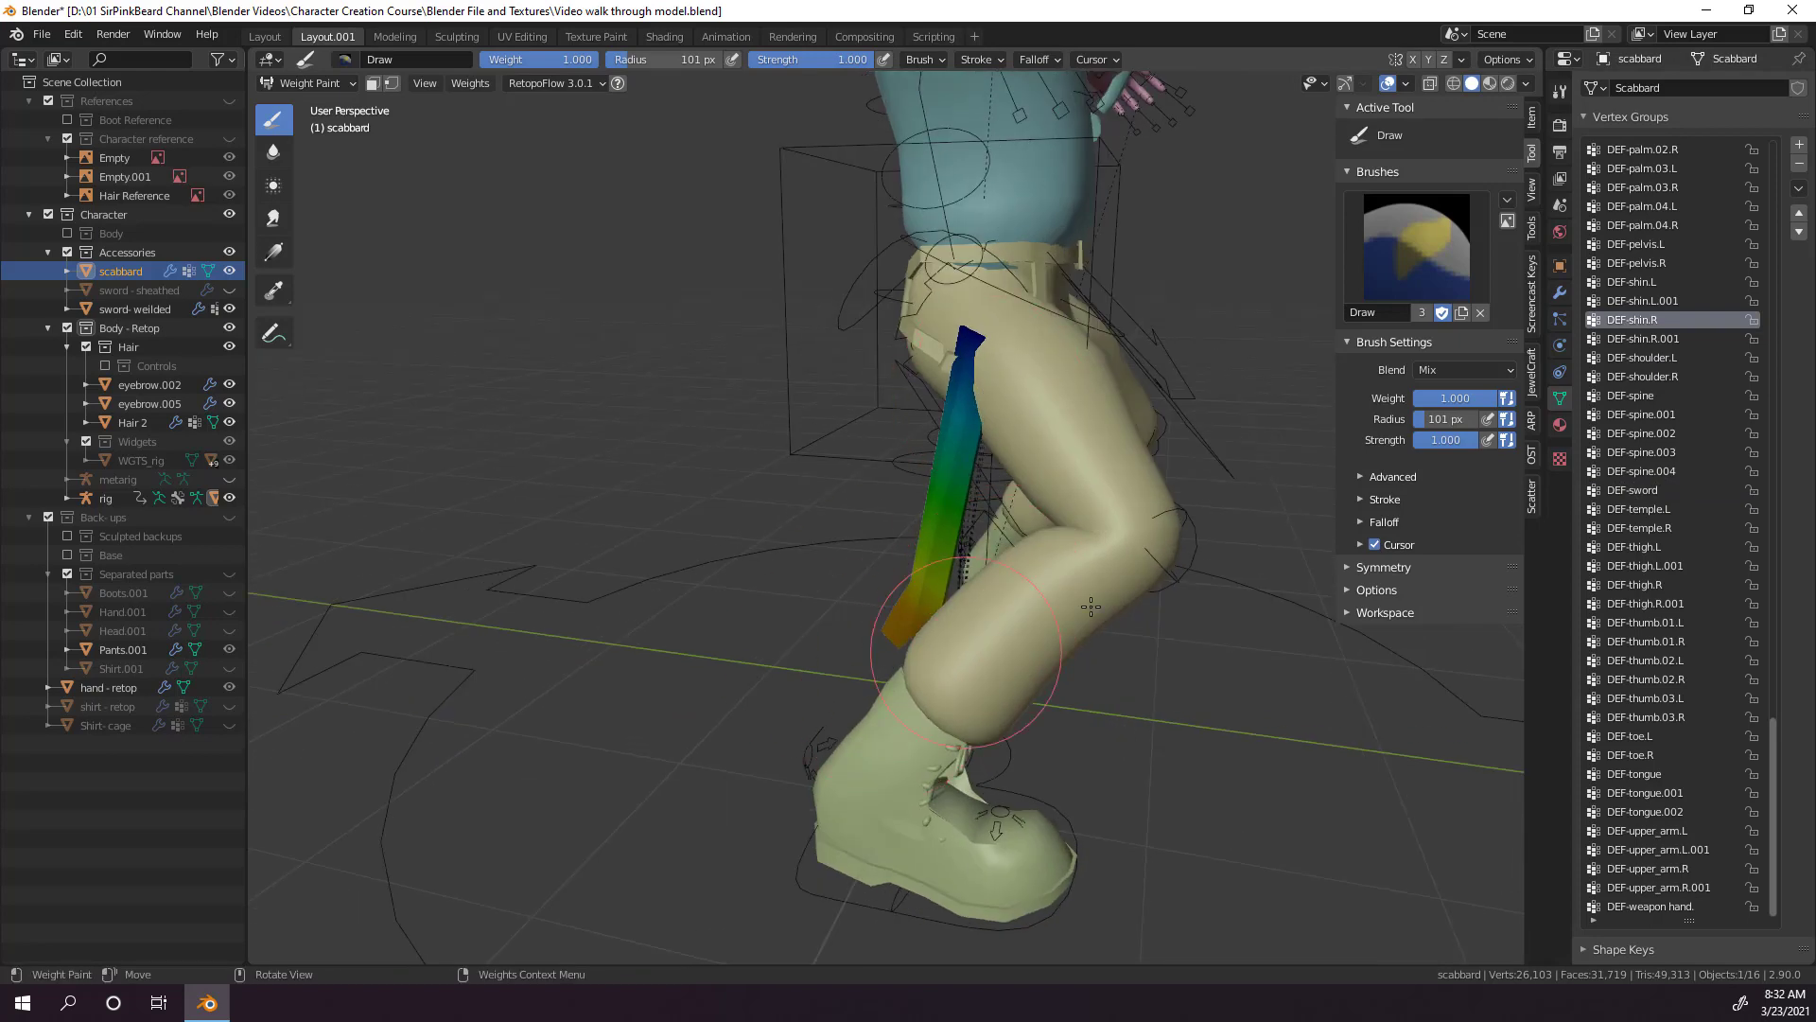
{"action": "left_click_drag", "start_coordinate": [1499, 398], "coordinate": [1419, 398]}
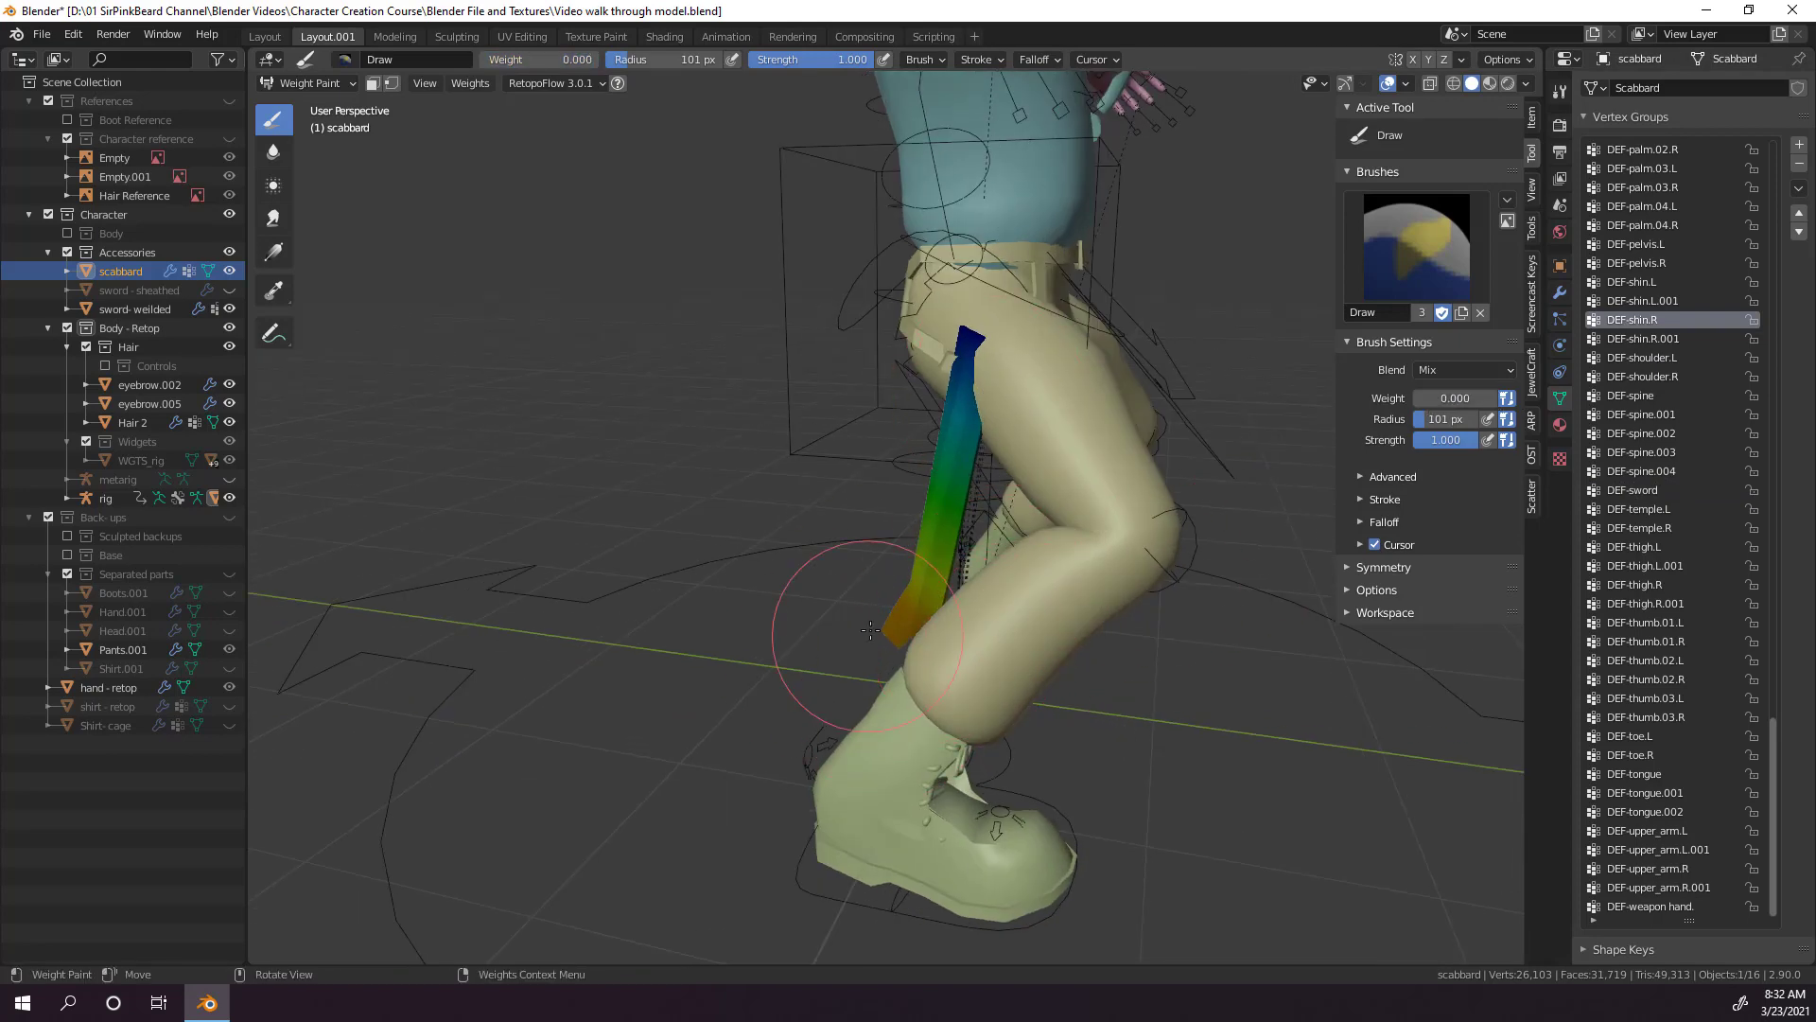
Paint away the DEF-shin.R influence along both sides of the scabbard and at its tip, adjusting the brush radius as needed.
{"action": "left_click_drag", "start_coordinate": [871, 630], "coordinate": [885, 577]}
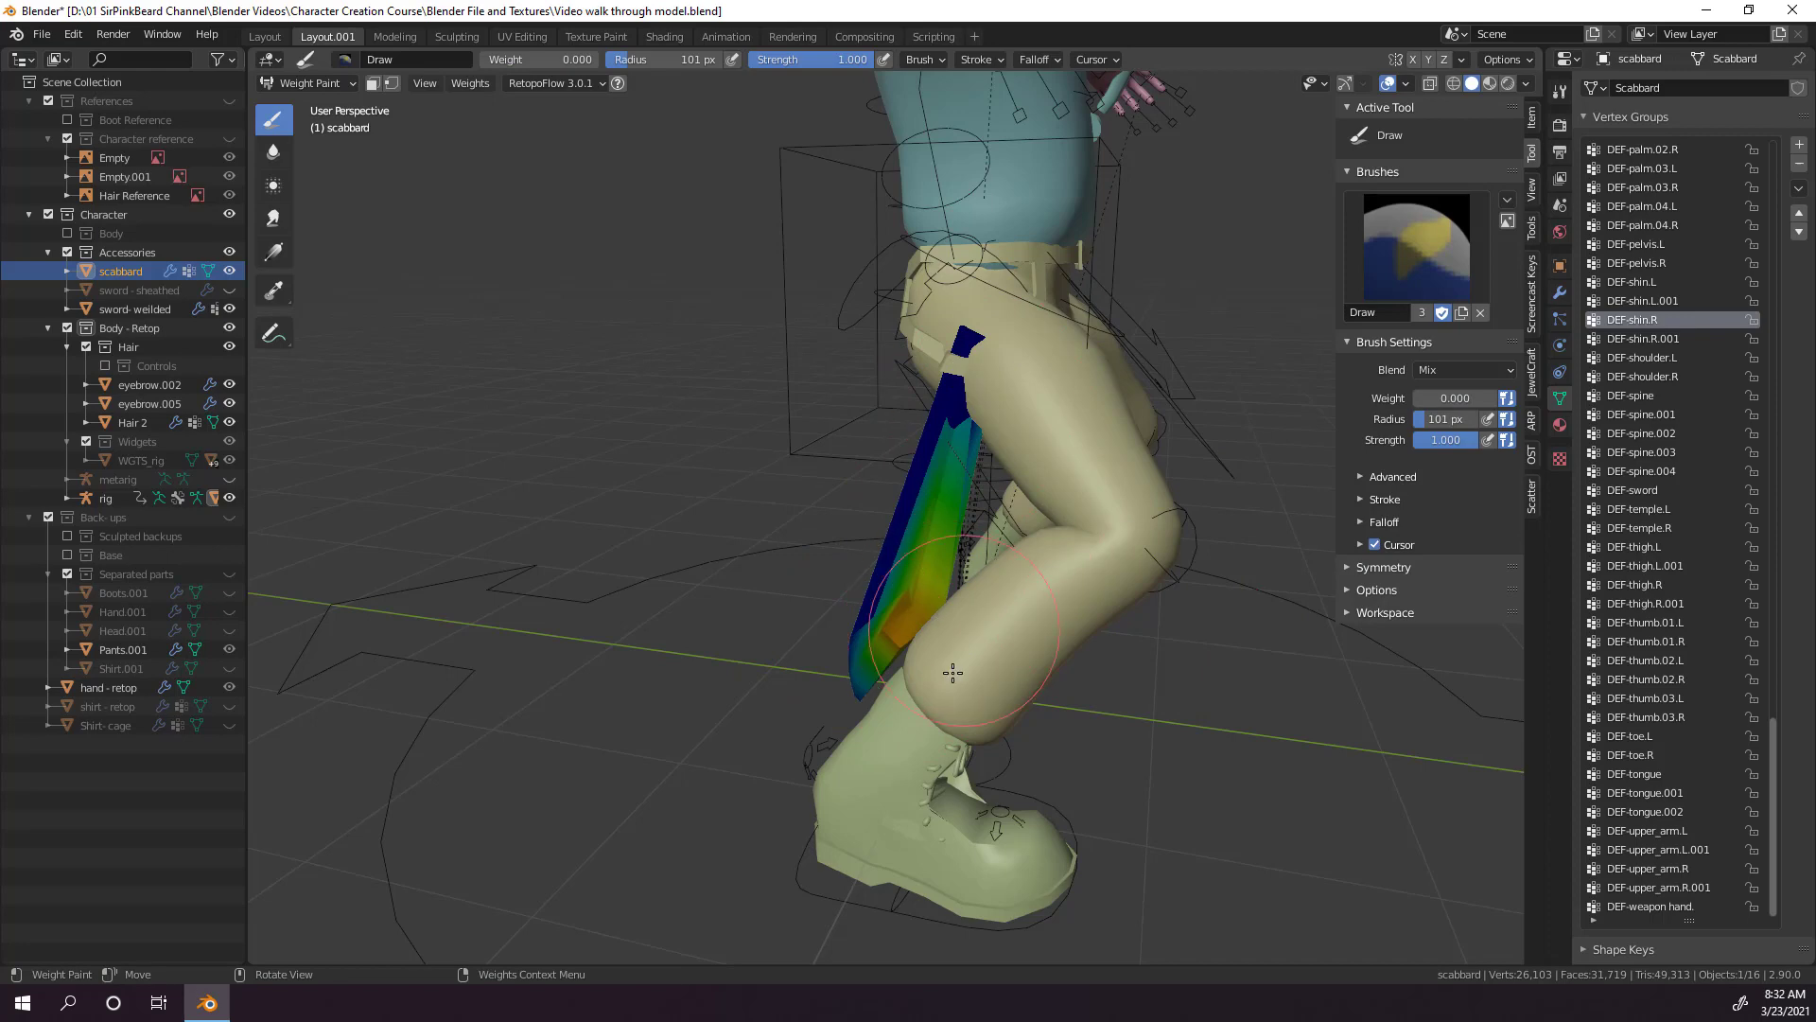
{"action": "middle_click_drag", "start_coordinate": [1003, 662], "coordinate": [1324, 653]}
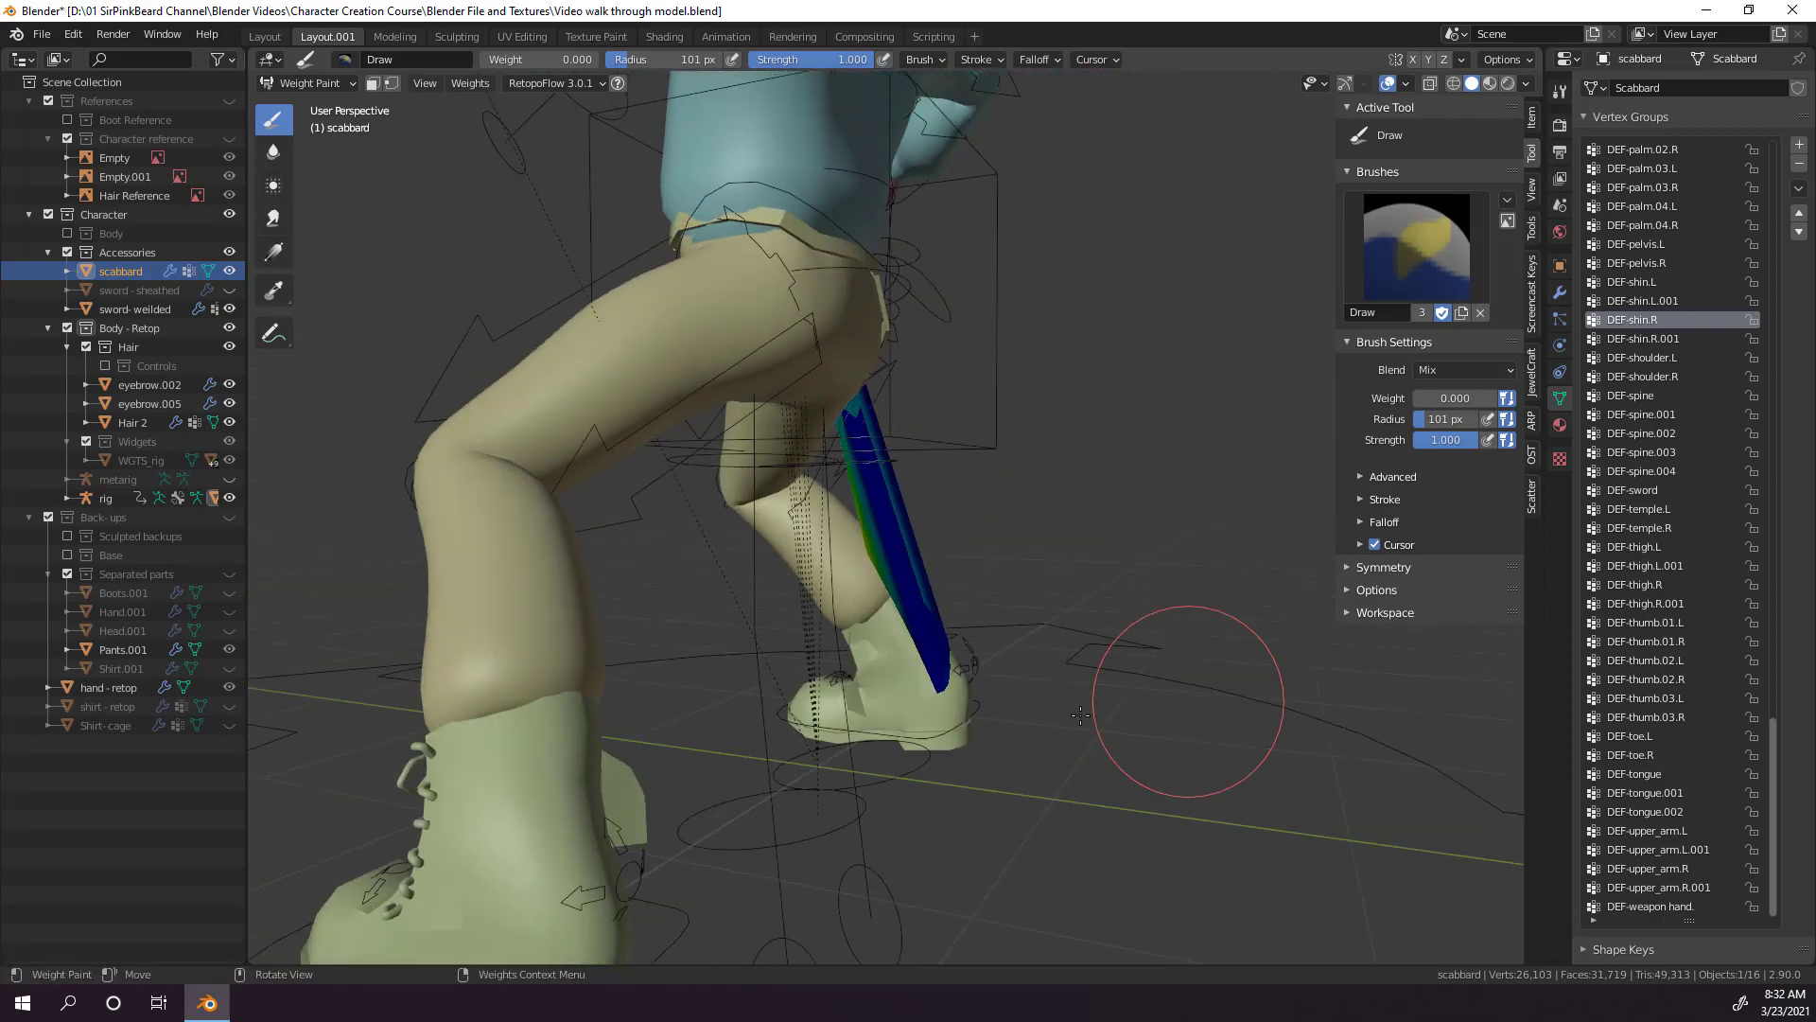
{"action": "mouse_move", "coordinate": [937, 653]}
{"action": "left_mouse_down"}
{"action": "mouse_move", "coordinate": [892, 527]}
{"action": "mouse_move", "coordinate": [912, 588]}
{"action": "mouse_move", "coordinate": [884, 426]}
{"action": "mouse_move", "coordinate": [880, 545]}
{"action": "mouse_move", "coordinate": [970, 662]}
{"action": "mouse_move", "coordinate": [972, 729]}
{"action": "mouse_move", "coordinate": [912, 430]}
{"action": "mouse_move", "coordinate": [998, 674]}
{"action": "left_mouse_up"}
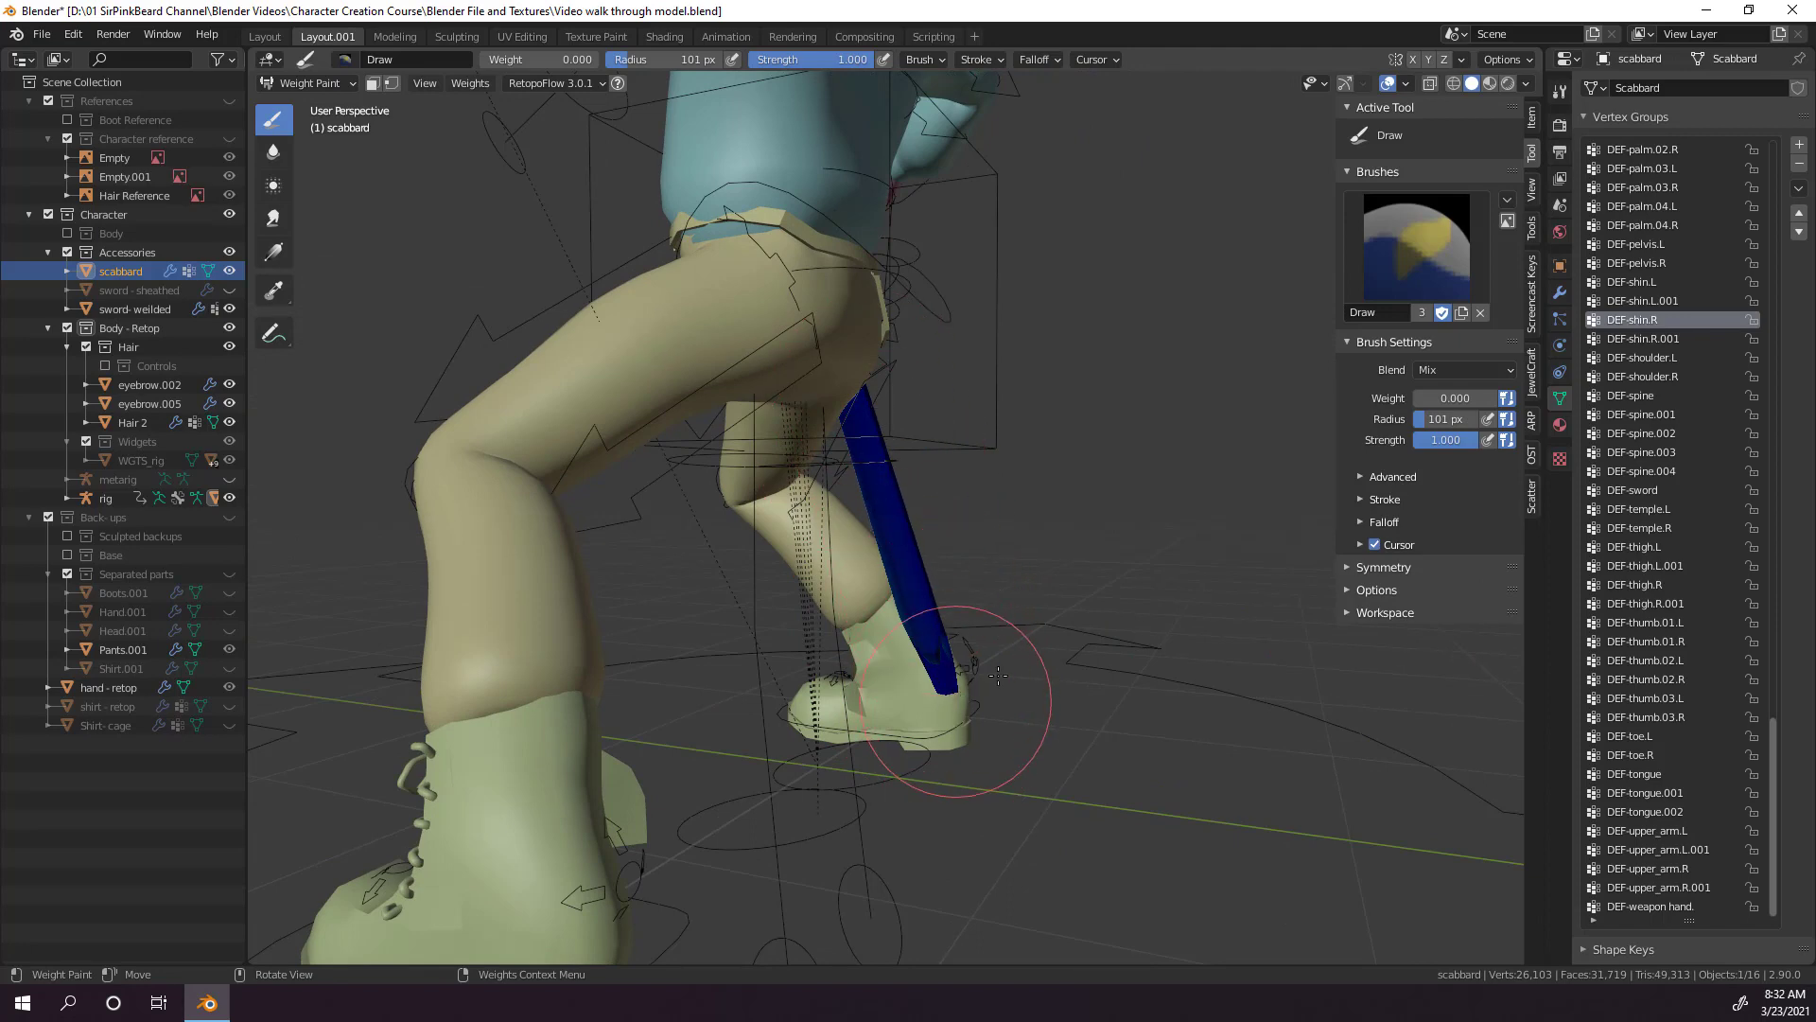
{"action": "middle_click_drag", "start_coordinate": [998, 674], "coordinate": [811, 709]}
{"action": "scroll", "coordinate": [851, 689], "scroll_direction": "up", "scroll_amount": 3}
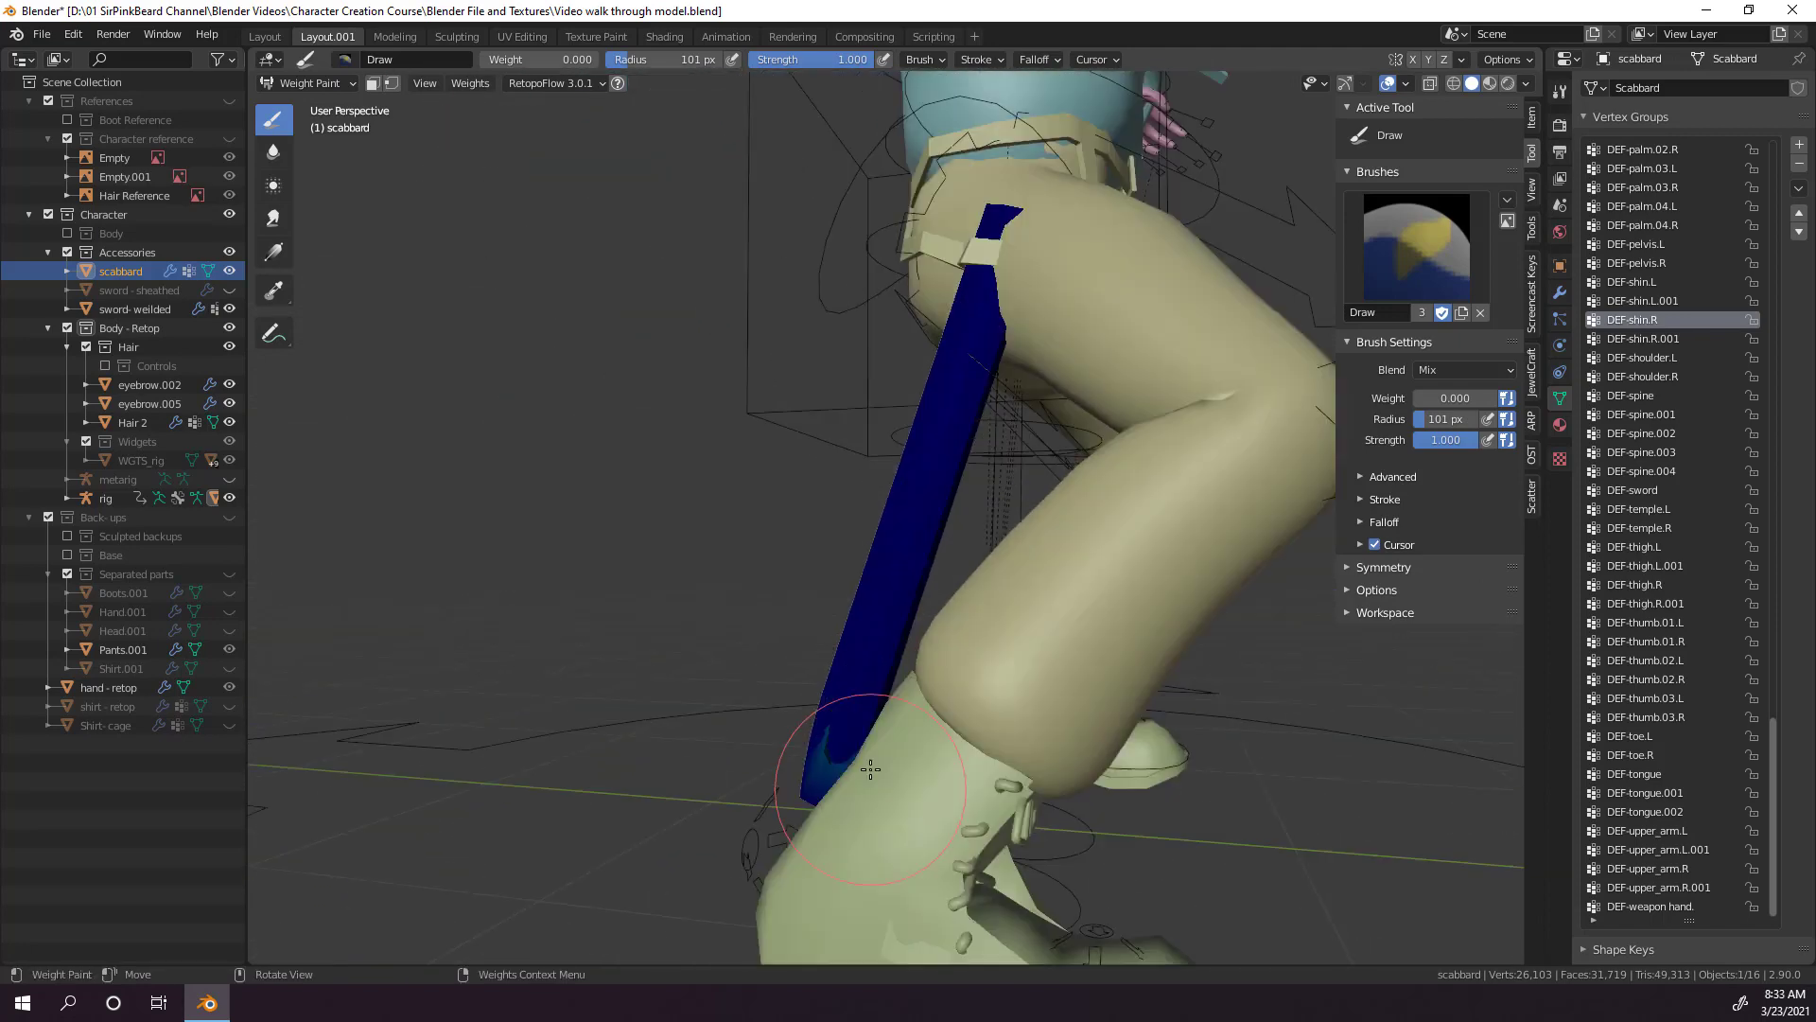
{"action": "scroll", "coordinate": [937, 643], "scroll_direction": "down", "scroll_amount": 3}
{"action": "key", "text": "f"}
{"action": "left_click", "coordinate": [941, 626]}
{"action": "mouse_move", "coordinate": [871, 769]}
{"action": "middle_mouse_down"}
{"action": "mouse_move", "coordinate": [937, 662]}
{"action": "mouse_move", "coordinate": [1009, 616]}
{"action": "middle_mouse_up"}
{"action": "scroll", "coordinate": [936, 624], "scroll_direction": "up", "scroll_amount": 4}
{"action": "left_click_drag", "start_coordinate": [956, 575], "coordinate": [1078, 606]}
{"action": "mouse_move", "coordinate": [1078, 605]}
{"action": "middle_mouse_down"}
{"action": "mouse_move", "coordinate": [978, 659]}
{"action": "mouse_move", "coordinate": [1025, 568]}
{"action": "middle_mouse_up"}
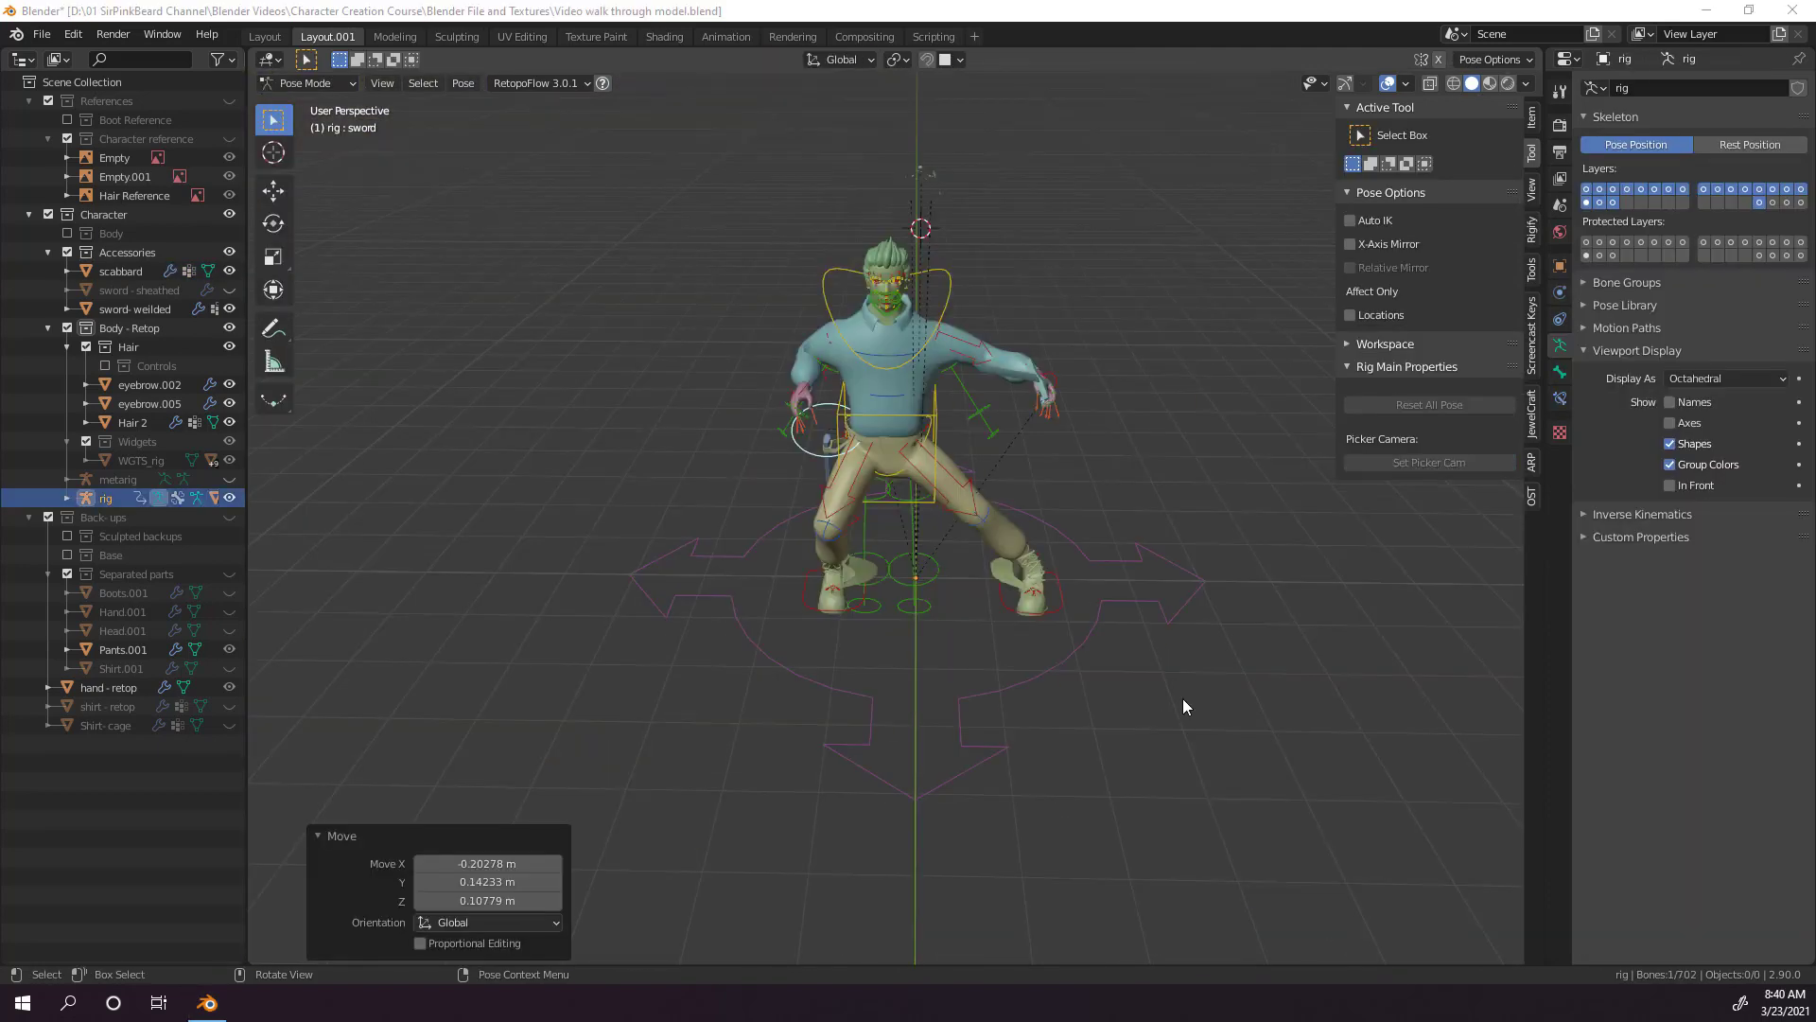
Switch the rig to Object Mode, select the Boots object, and remove its parent with Clear Parent.
{"action": "left_click", "coordinate": [1040, 685]}
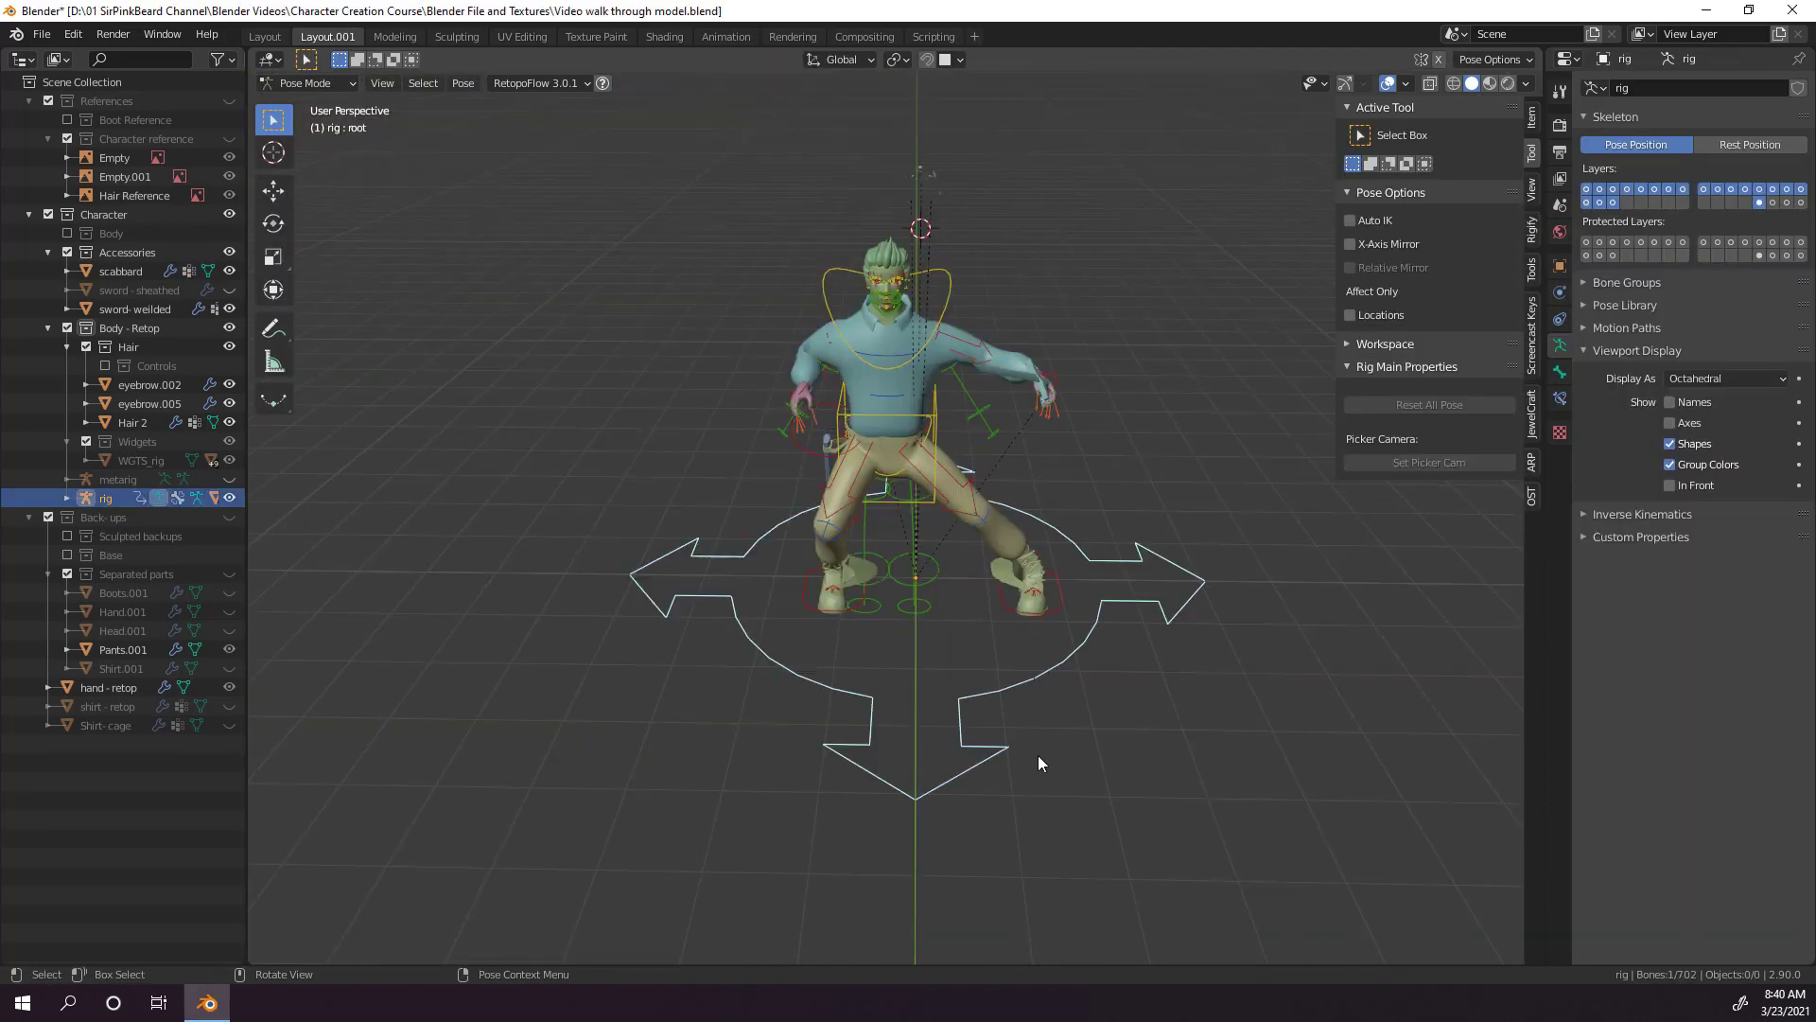
{"action": "middle_click_drag", "start_coordinate": [1029, 746], "coordinate": [929, 673]}
{"action": "scroll", "coordinate": [1007, 772], "scroll_direction": "up", "scroll_amount": 4}
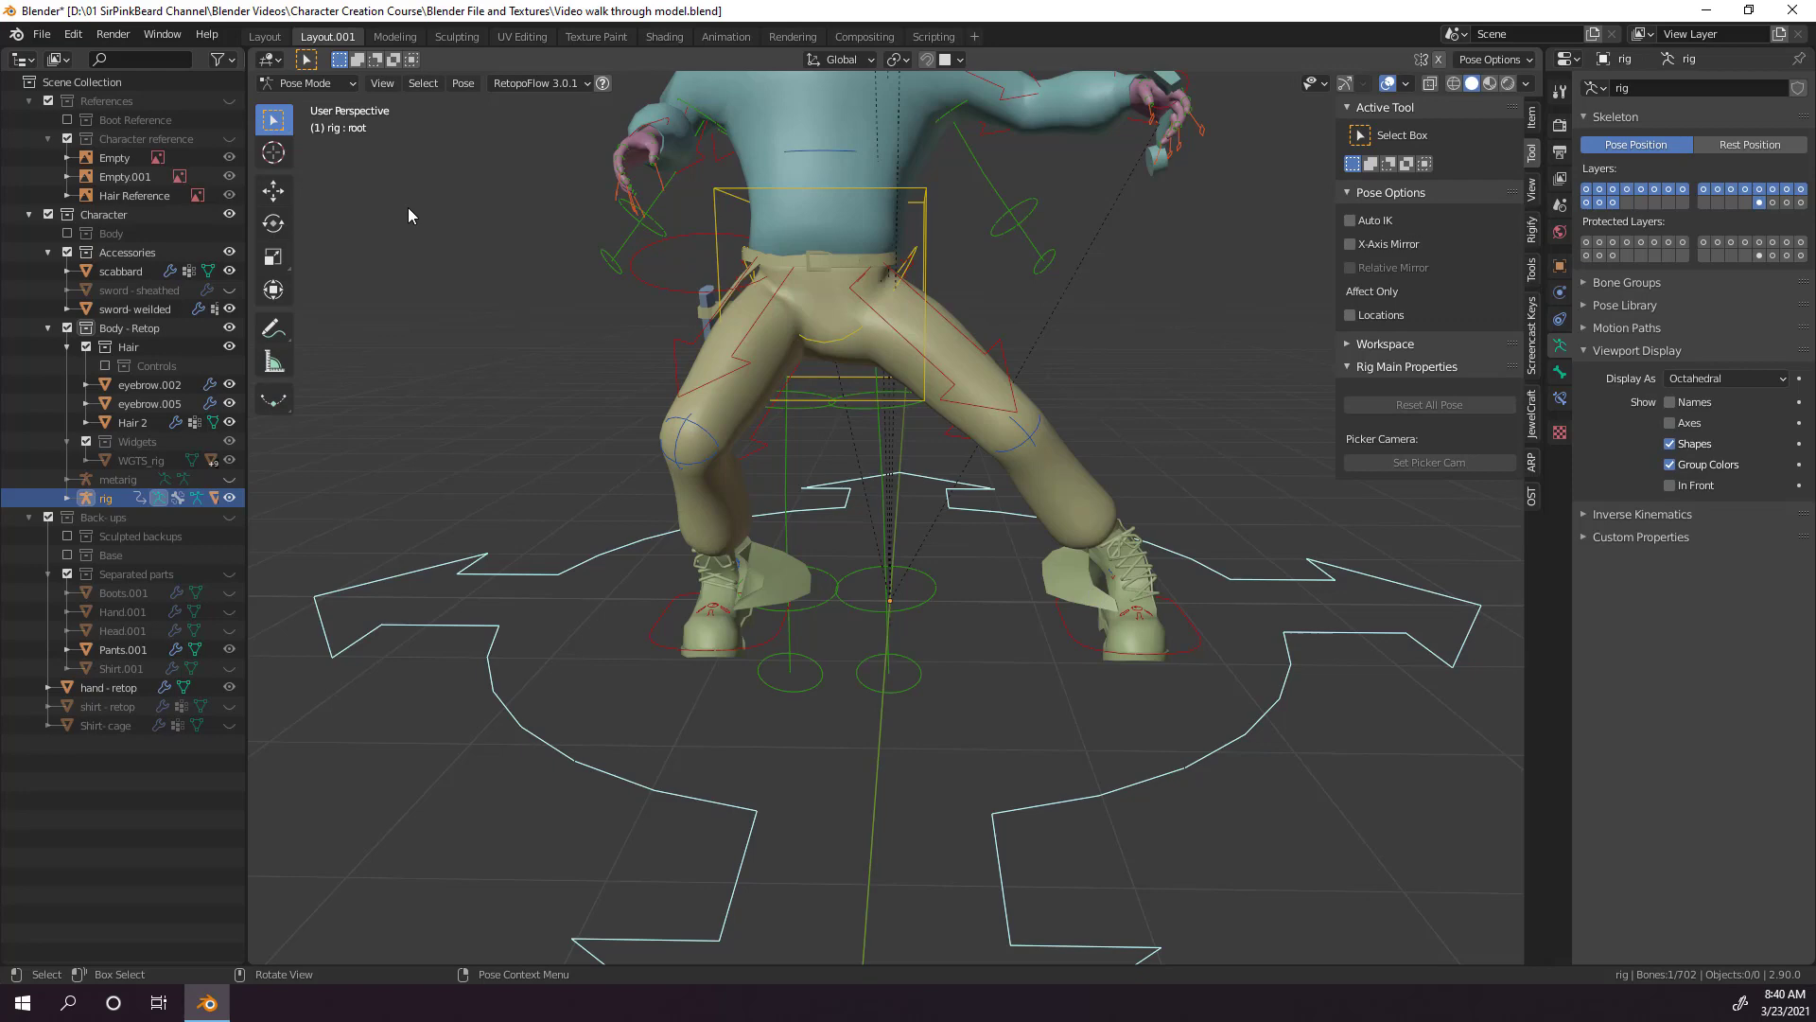
{"action": "left_click", "coordinate": [312, 83]}
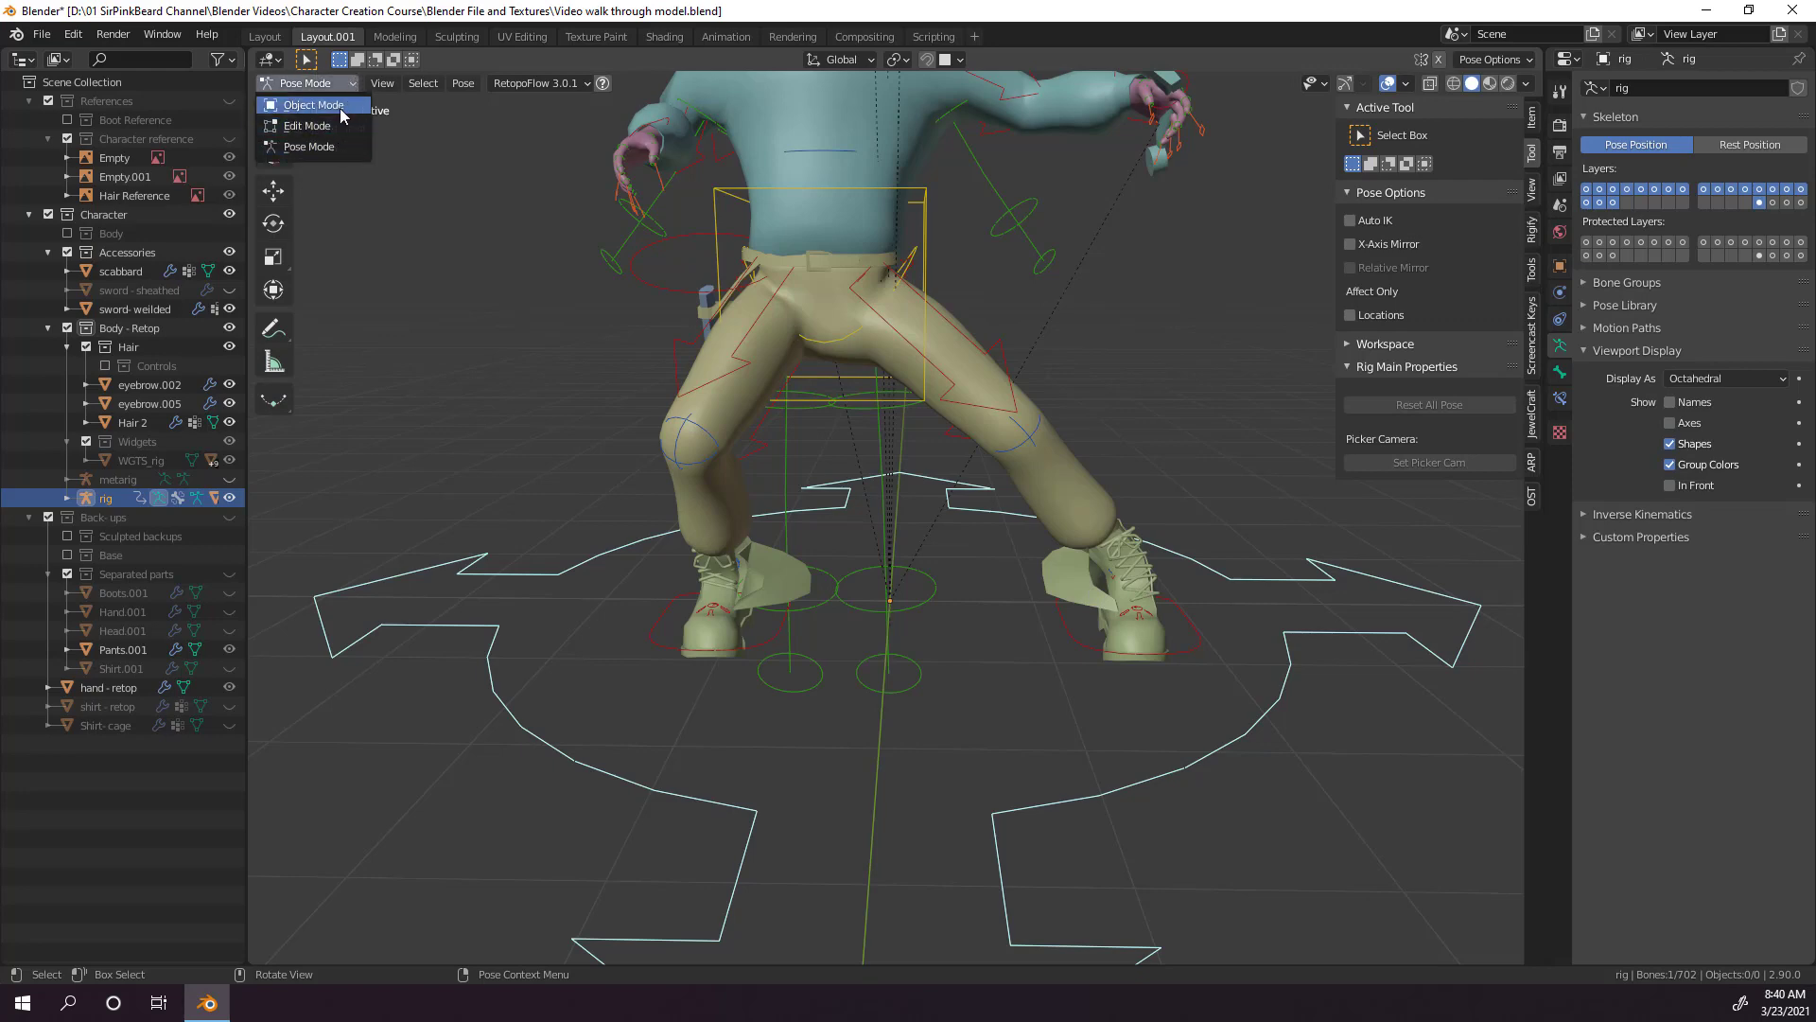
{"action": "left_click", "coordinate": [335, 105]}
{"action": "left_click", "coordinate": [712, 624]}
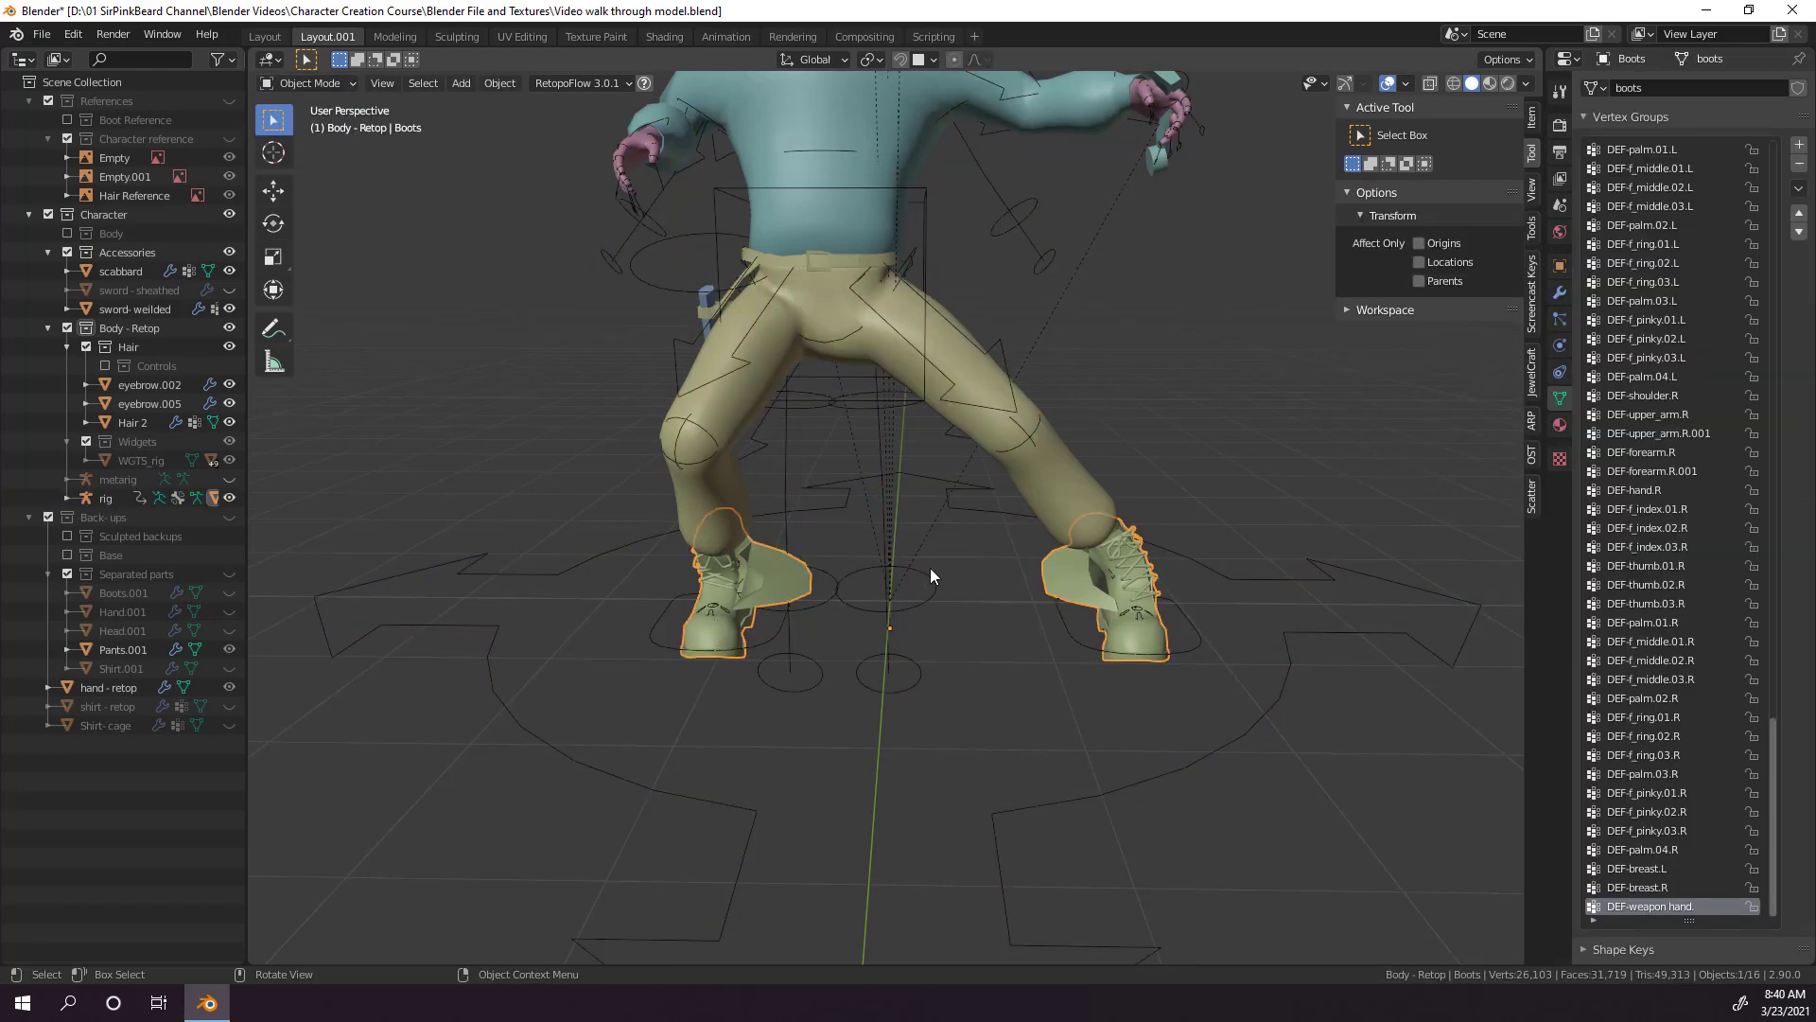
{"action": "key", "text": "alt+p"}
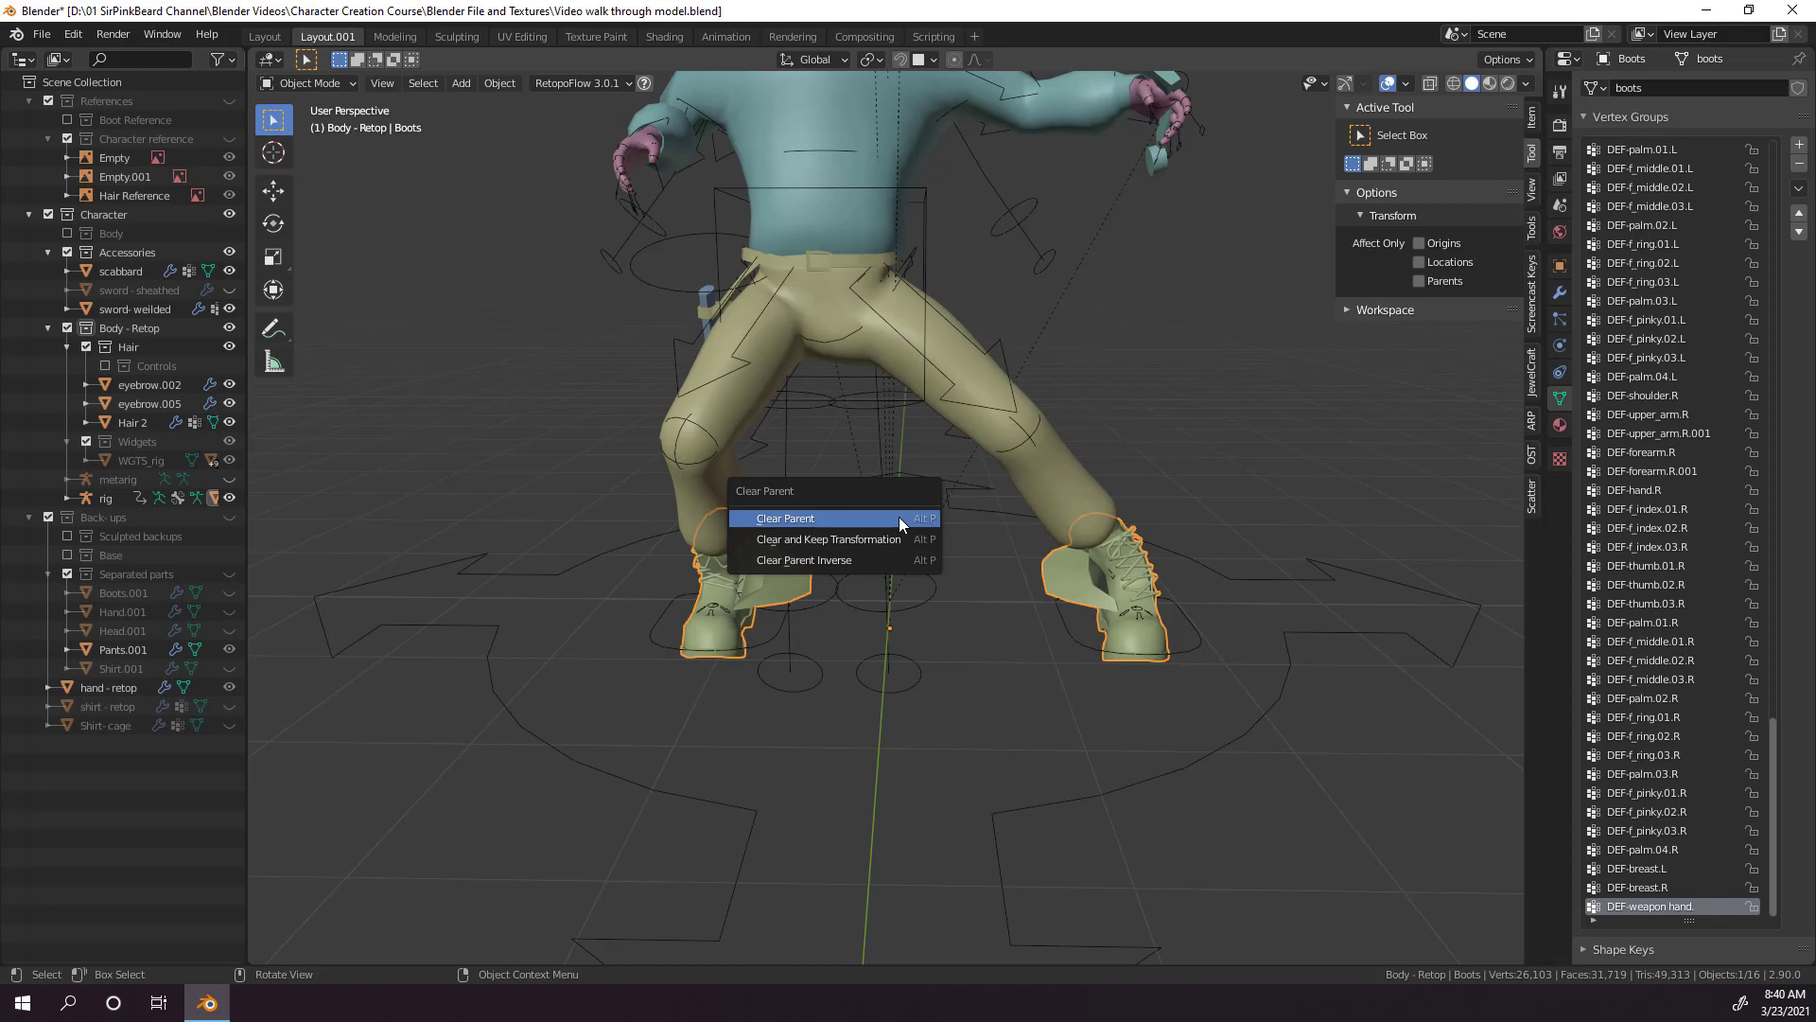
{"action": "left_click", "coordinate": [899, 516]}
Apply the Mirror modifier on the Boots object.
{"action": "left_click", "coordinate": [1560, 292]}
{"action": "left_click", "coordinate": [1588, 120]}
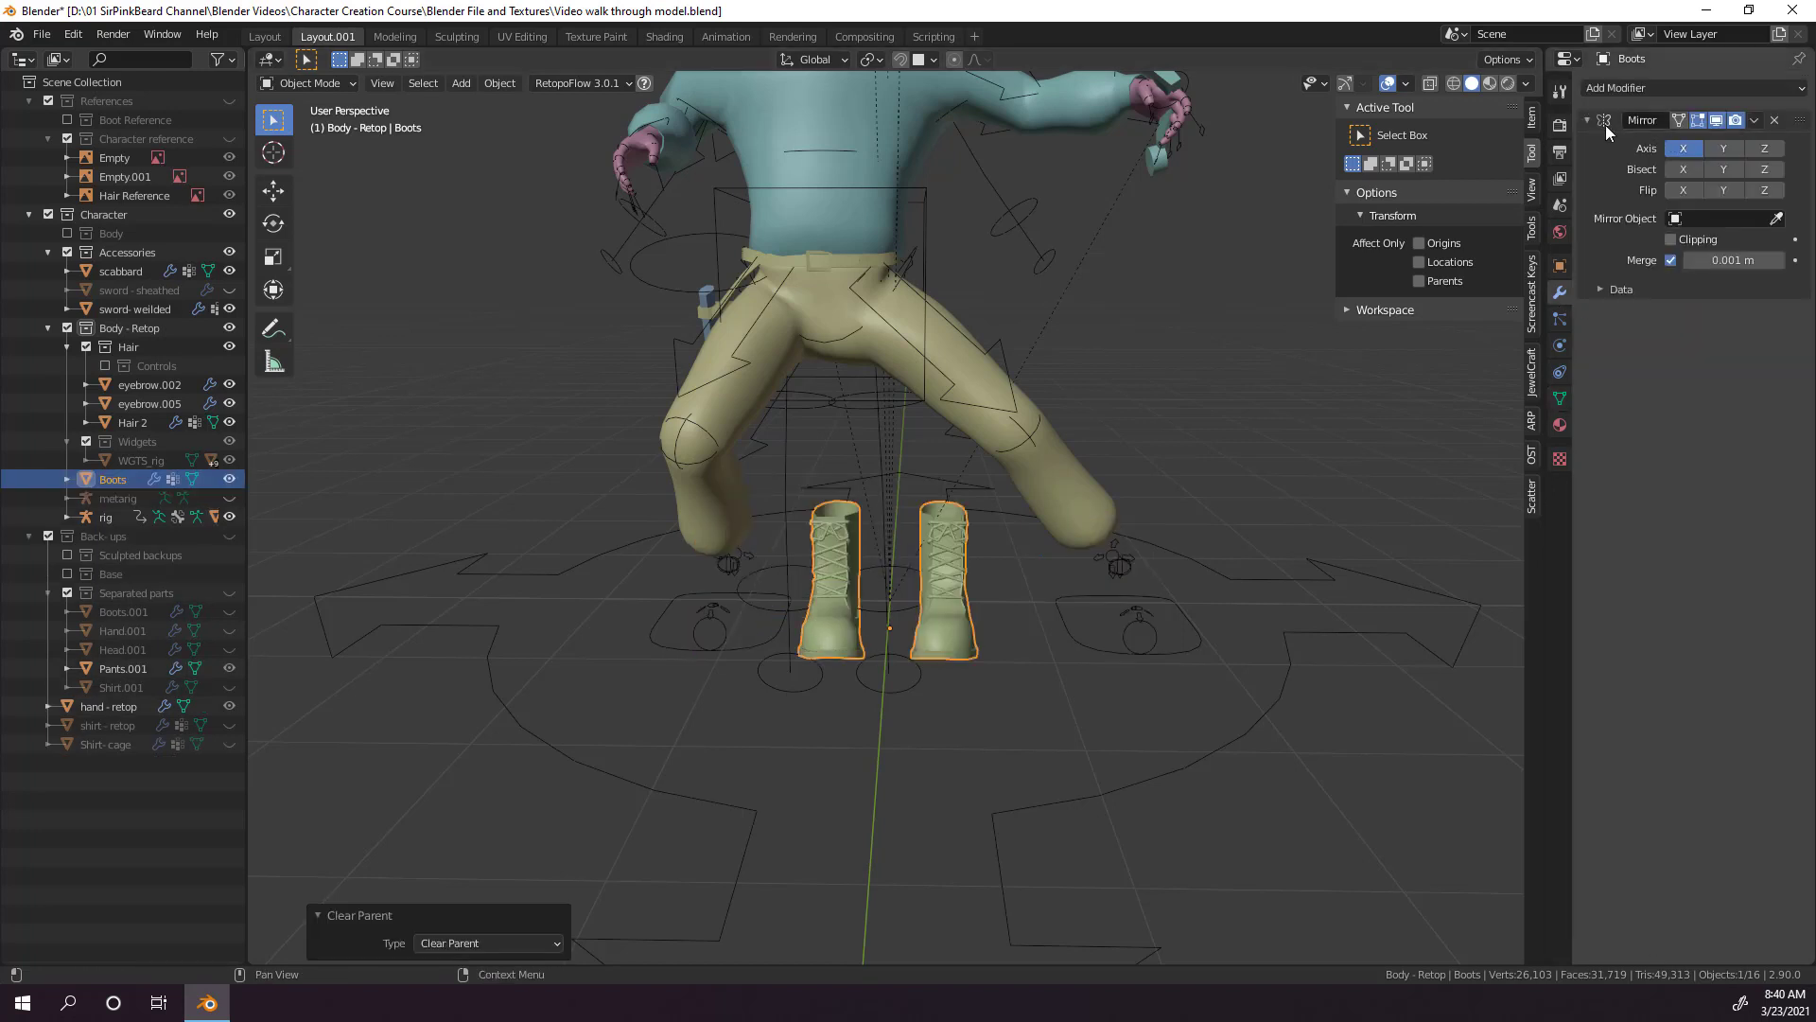
{"action": "left_click", "coordinate": [1755, 120]}
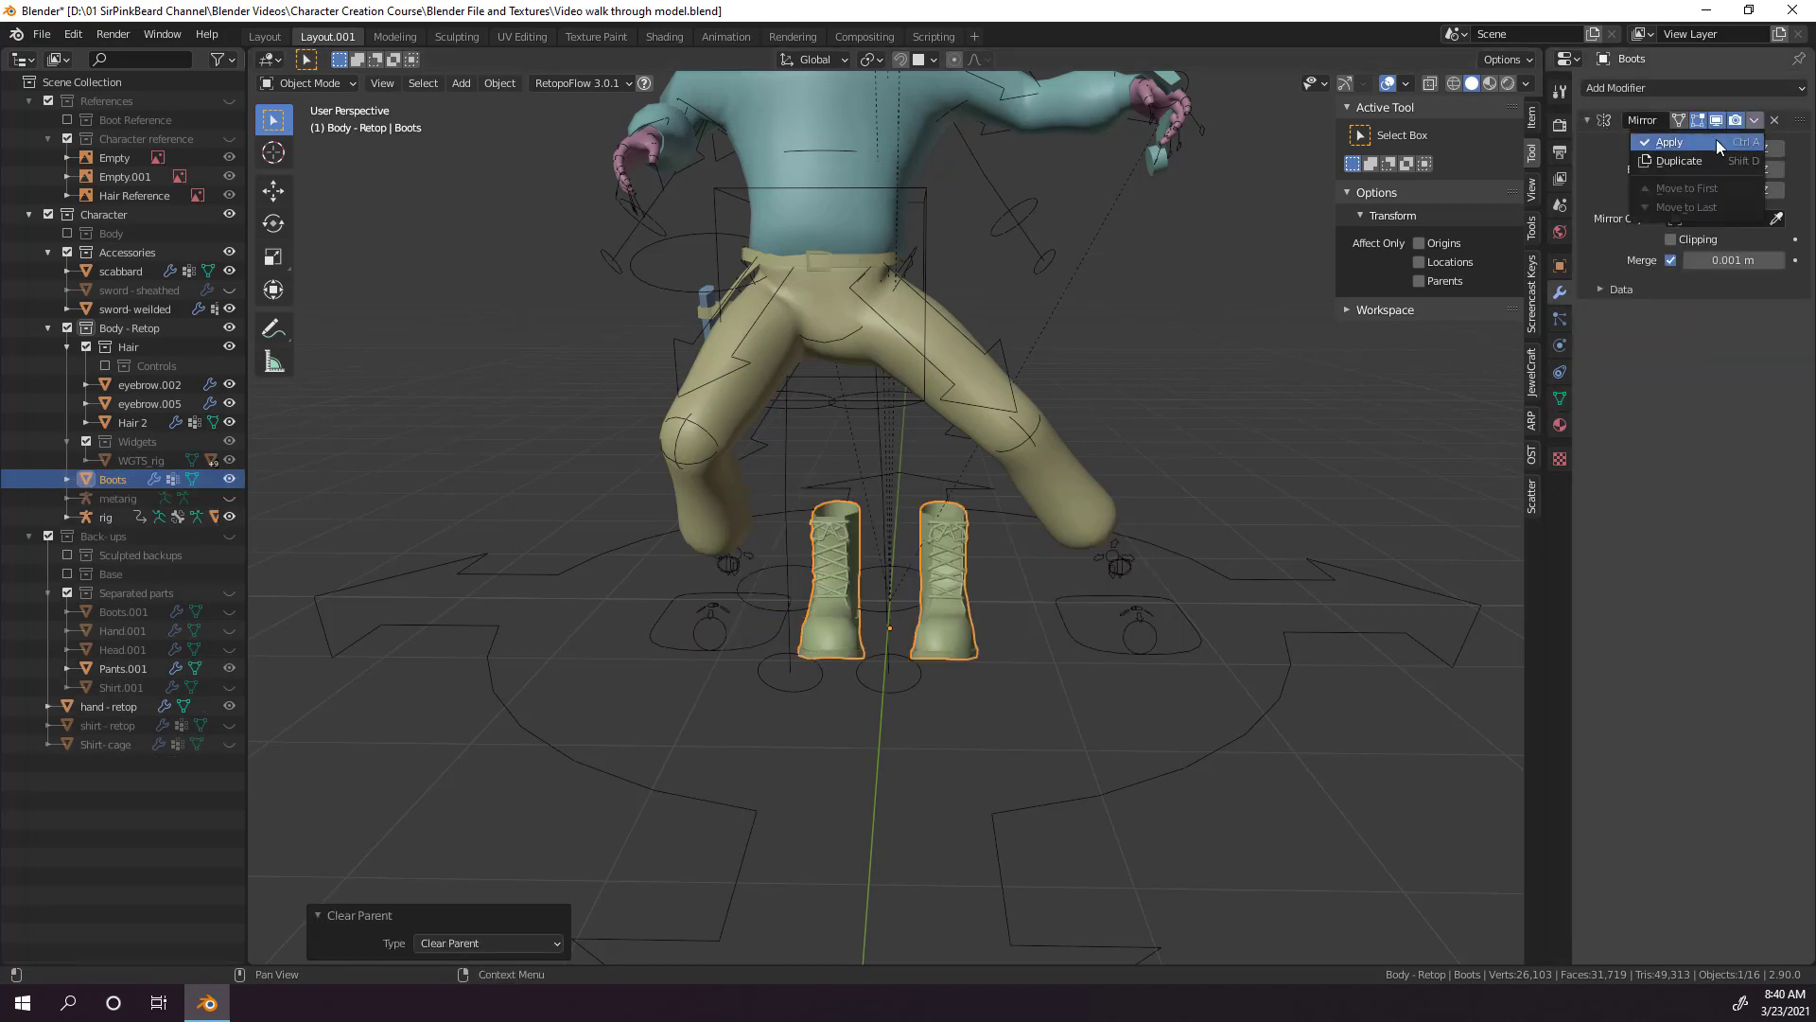
{"action": "left_click", "coordinate": [1717, 139]}
In Edit Mode with X-ray on, box-select the boot on the character's left foot from the front and separate it into its own object.
{"action": "key", "text": "KP_1"}
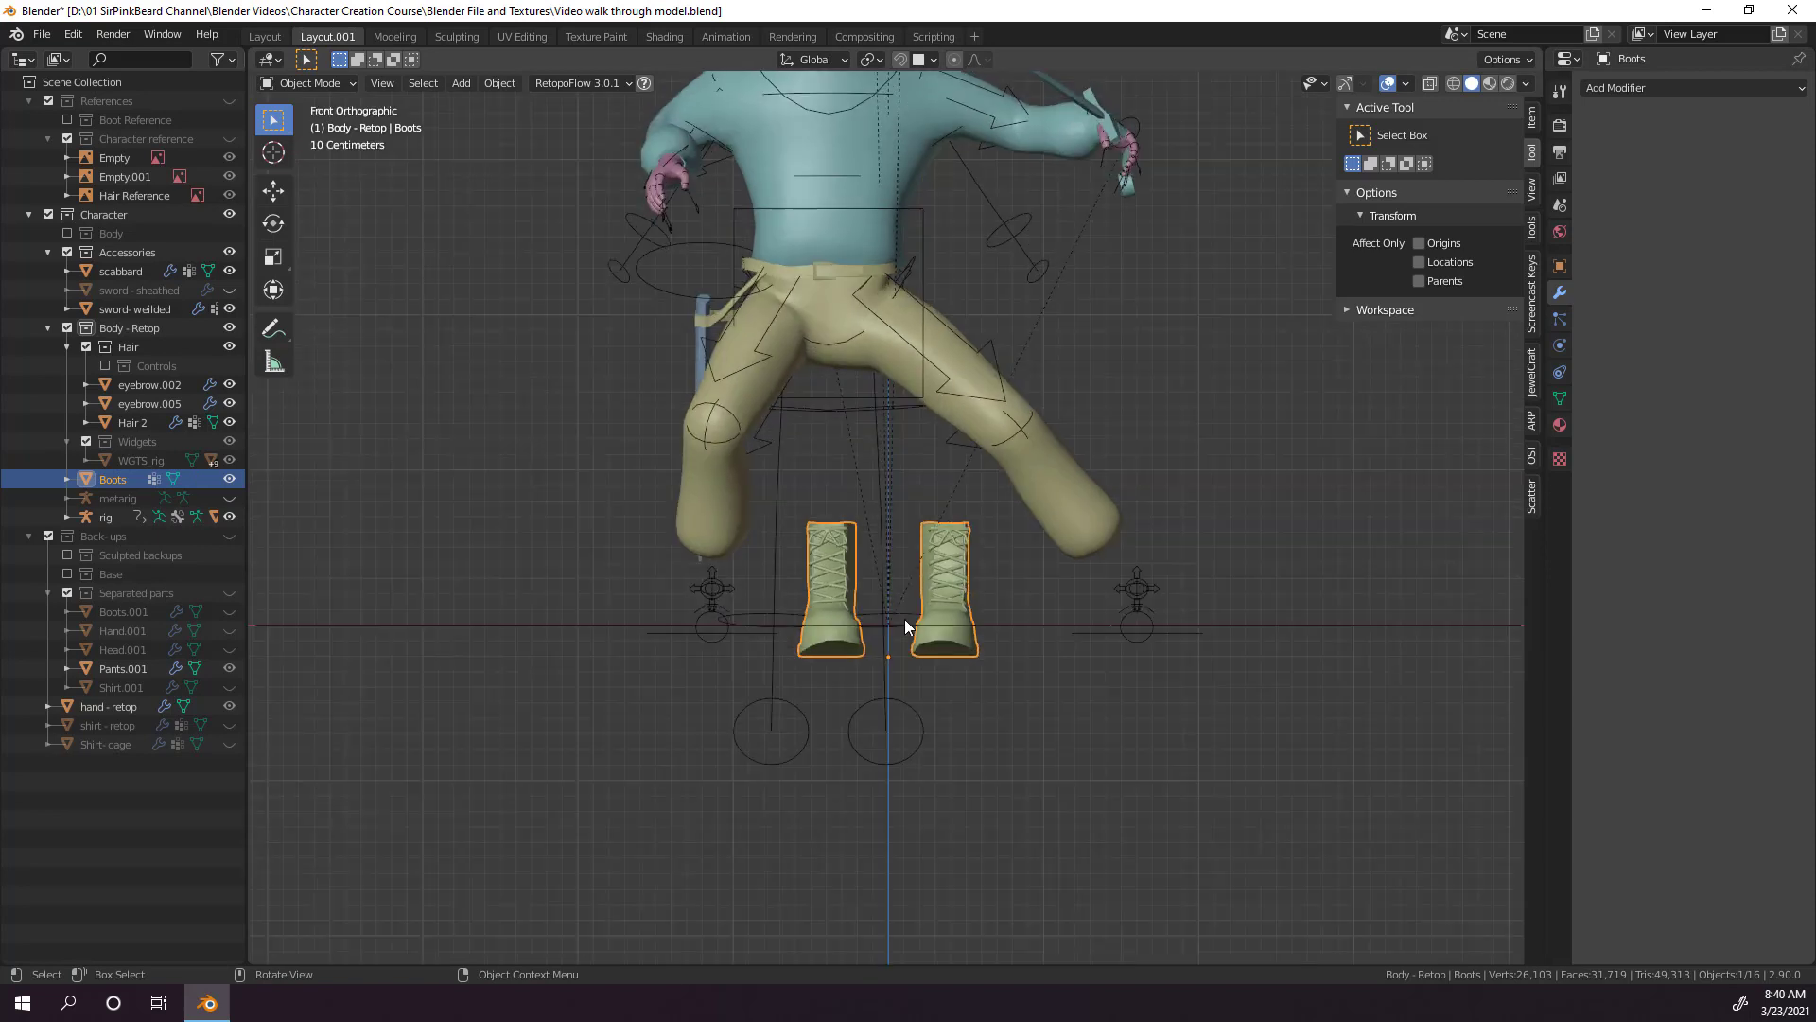
{"action": "key", "text": "Tab"}
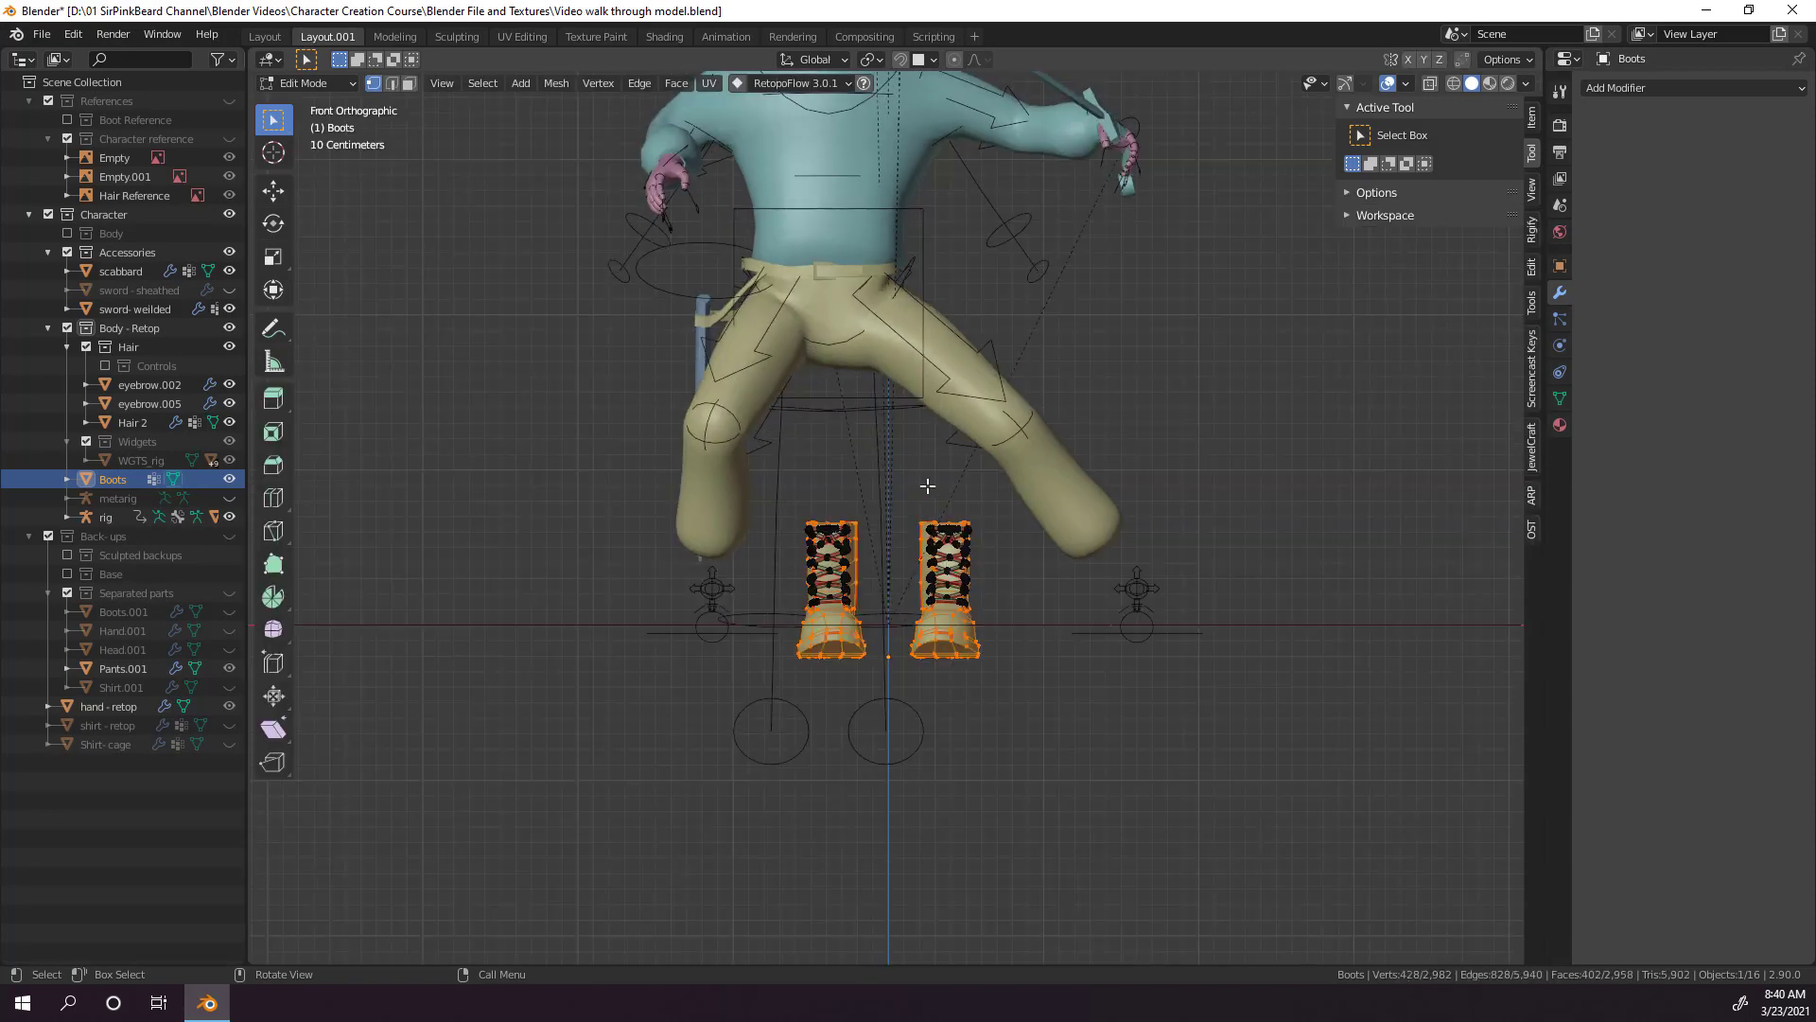
{"action": "left_click", "coordinate": [1429, 83]}
{"action": "left_click_drag", "start_coordinate": [882, 474], "coordinate": [1061, 729]}
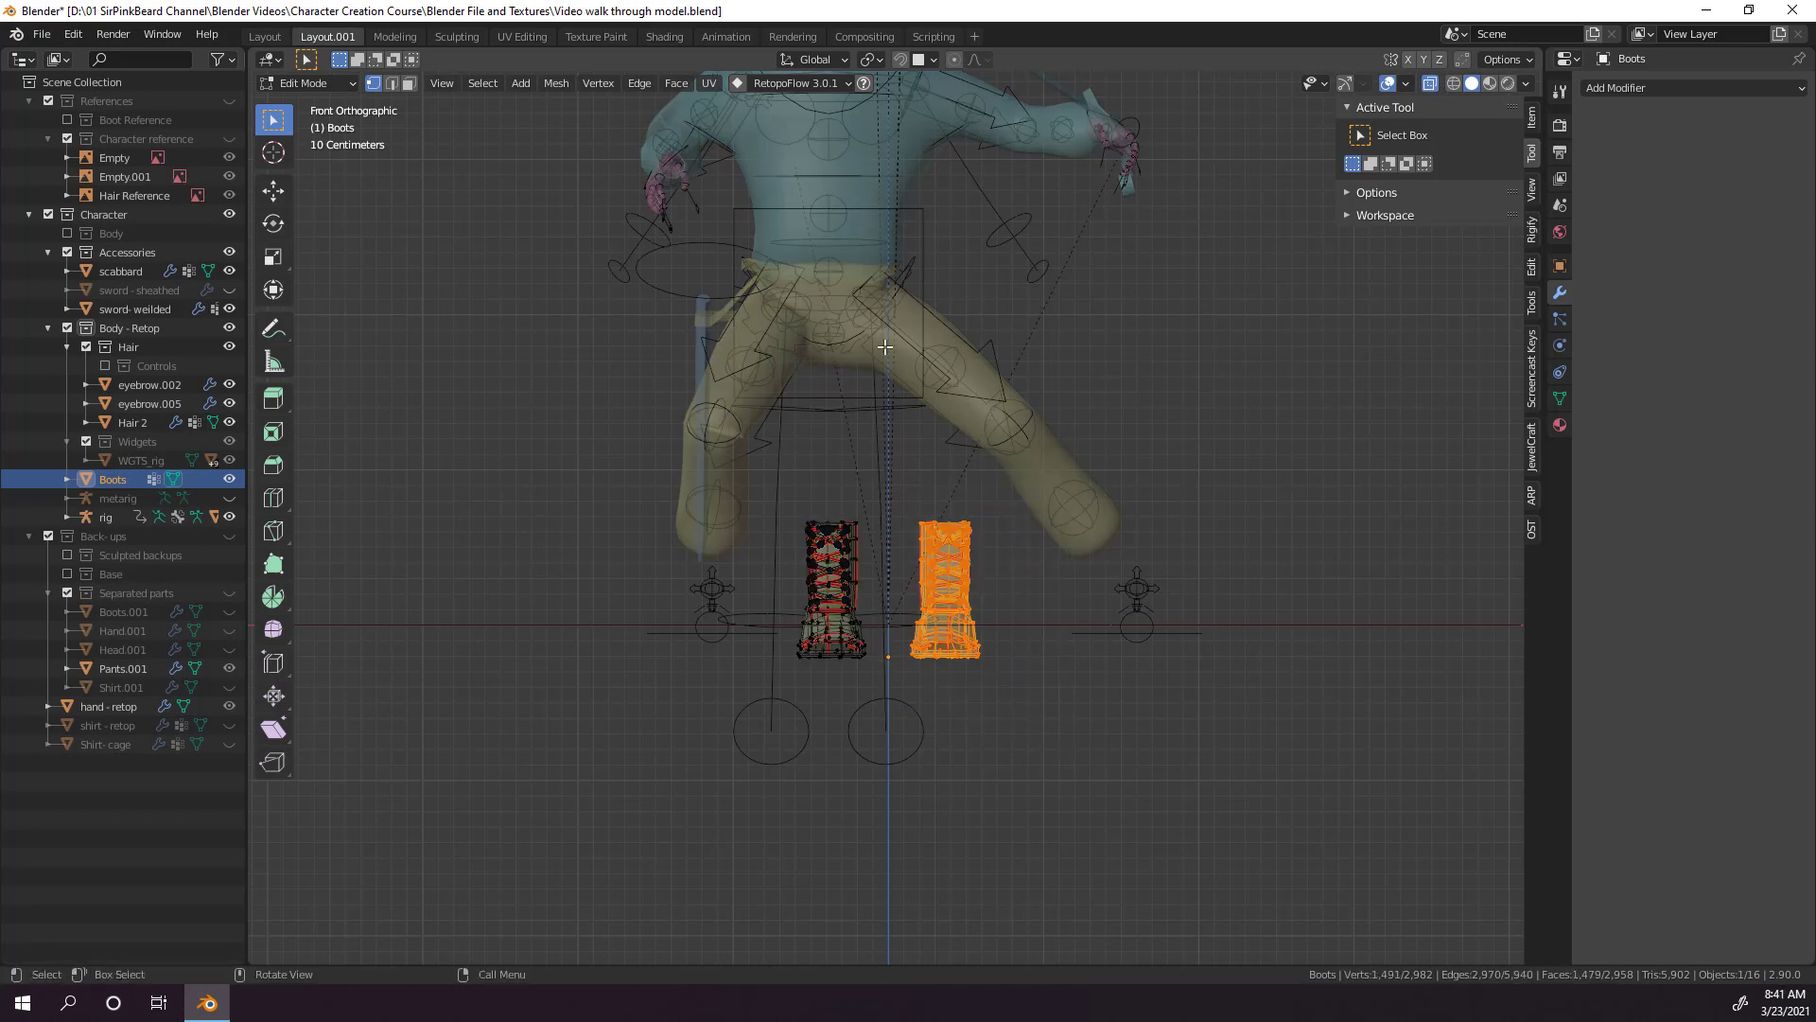
{"action": "key", "text": "p"}
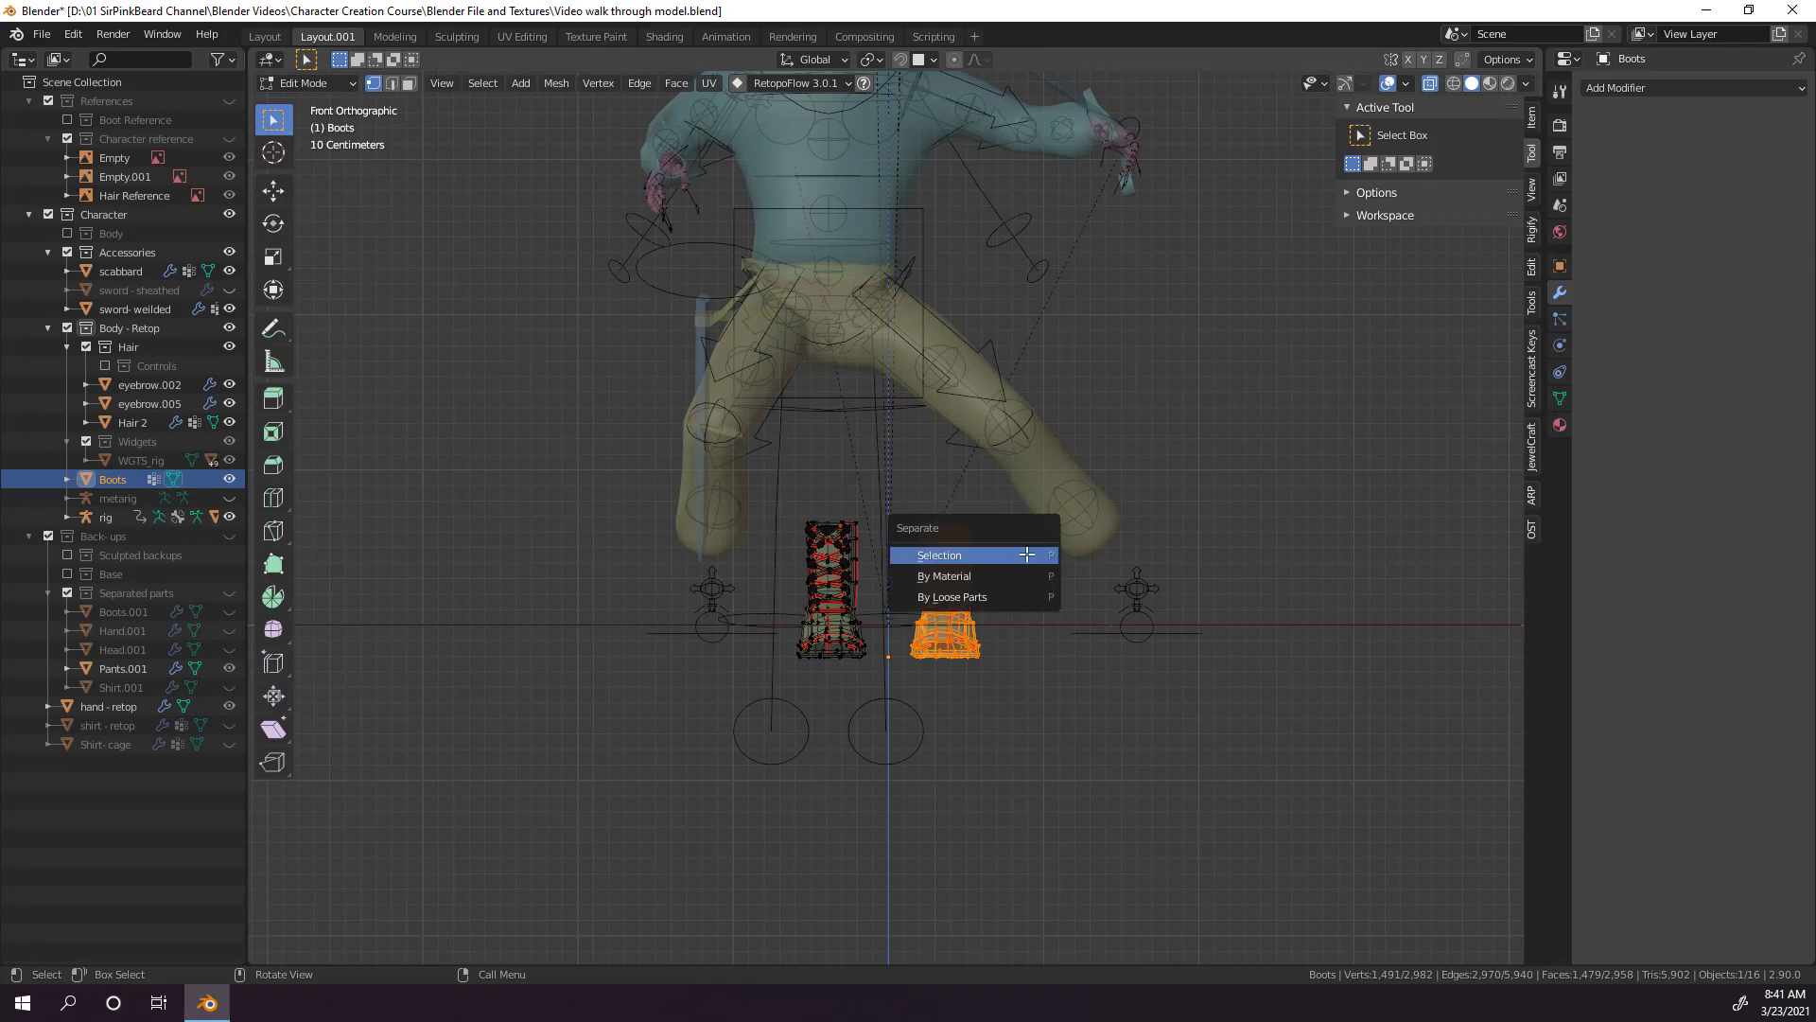
{"action": "left_click", "coordinate": [1027, 554]}
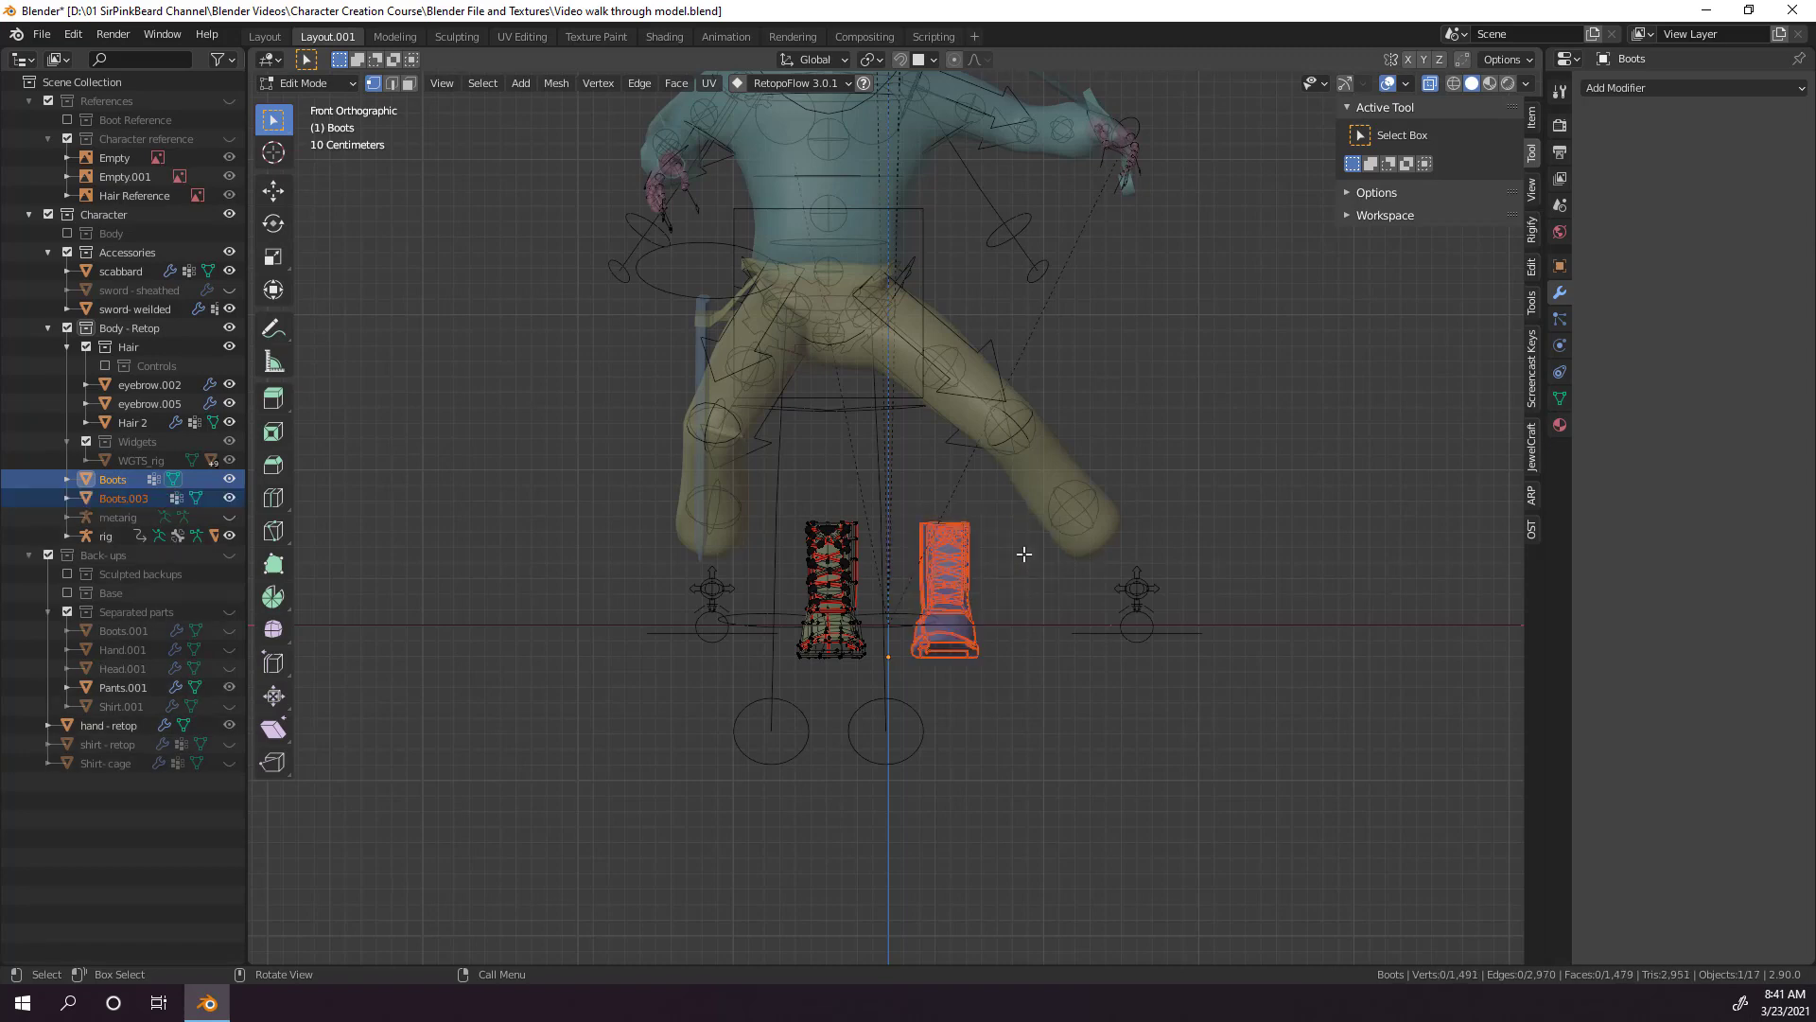
Return to Object Mode and rename the two boot objects as Boots L and Boots R.
{"action": "middle_click_drag", "start_coordinate": [1024, 554], "coordinate": [914, 573]}
{"action": "key", "text": "Tab"}
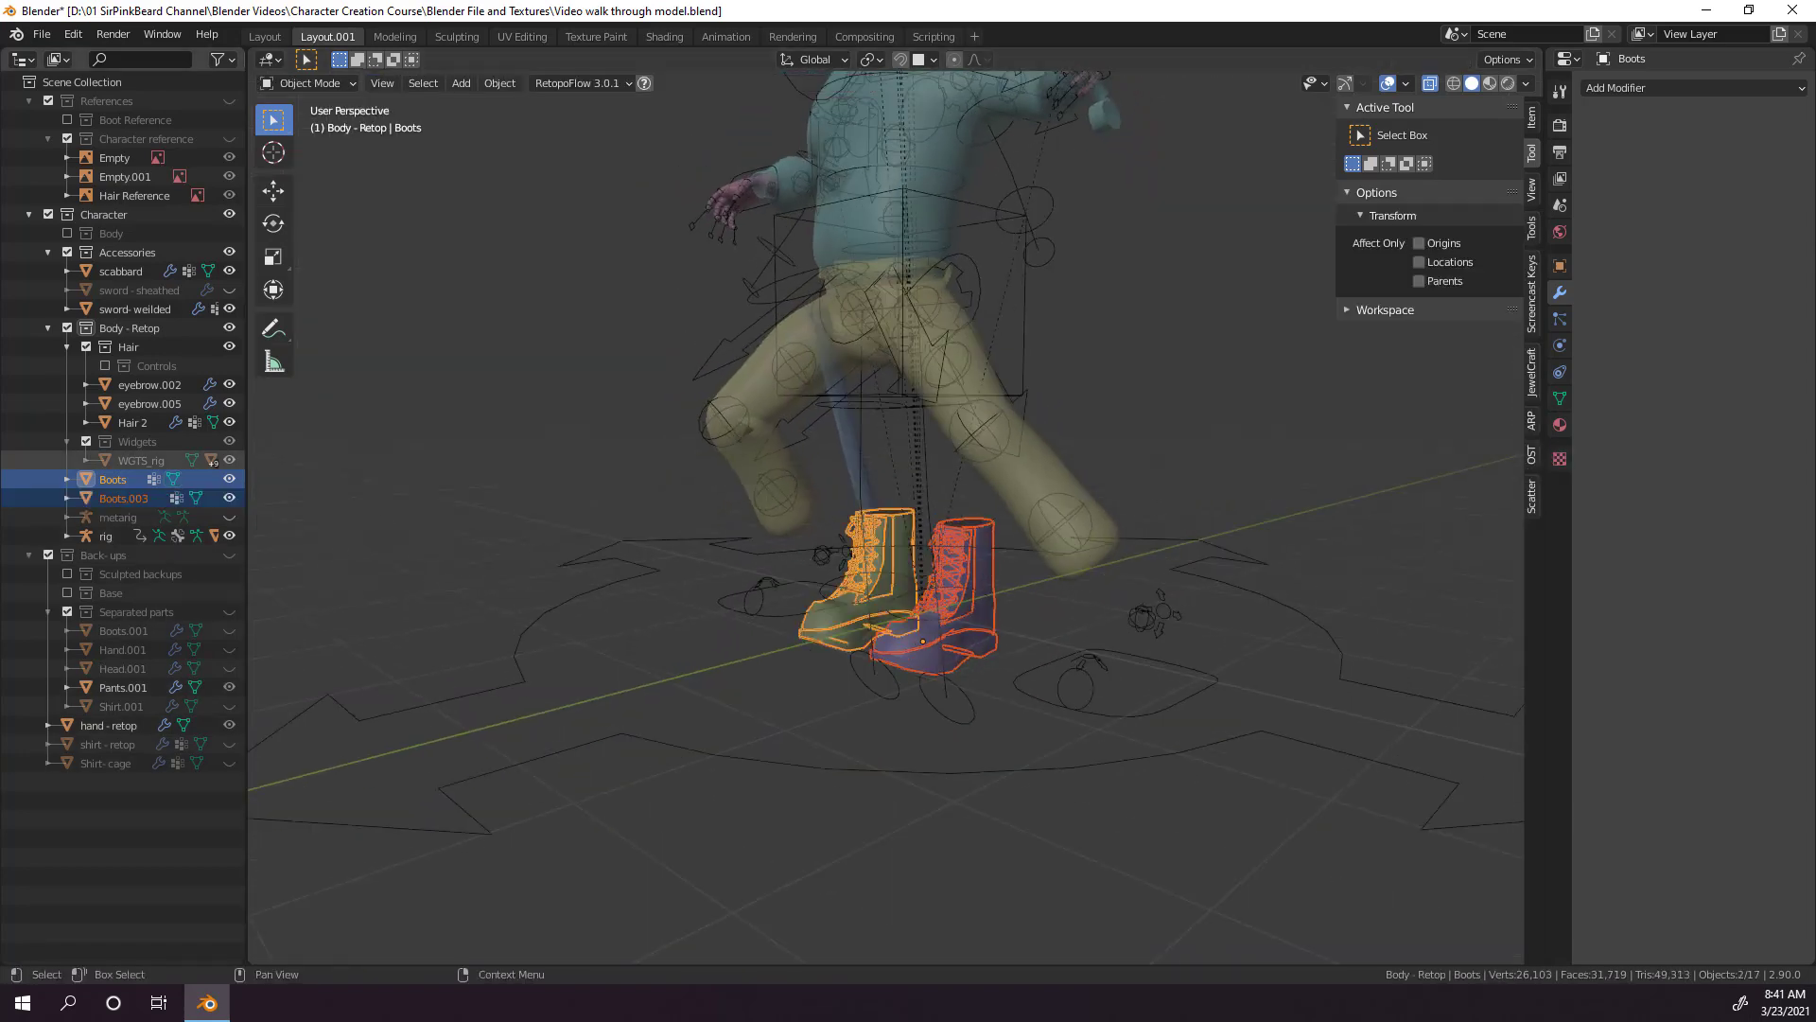
{"action": "left_click", "coordinate": [109, 484]}
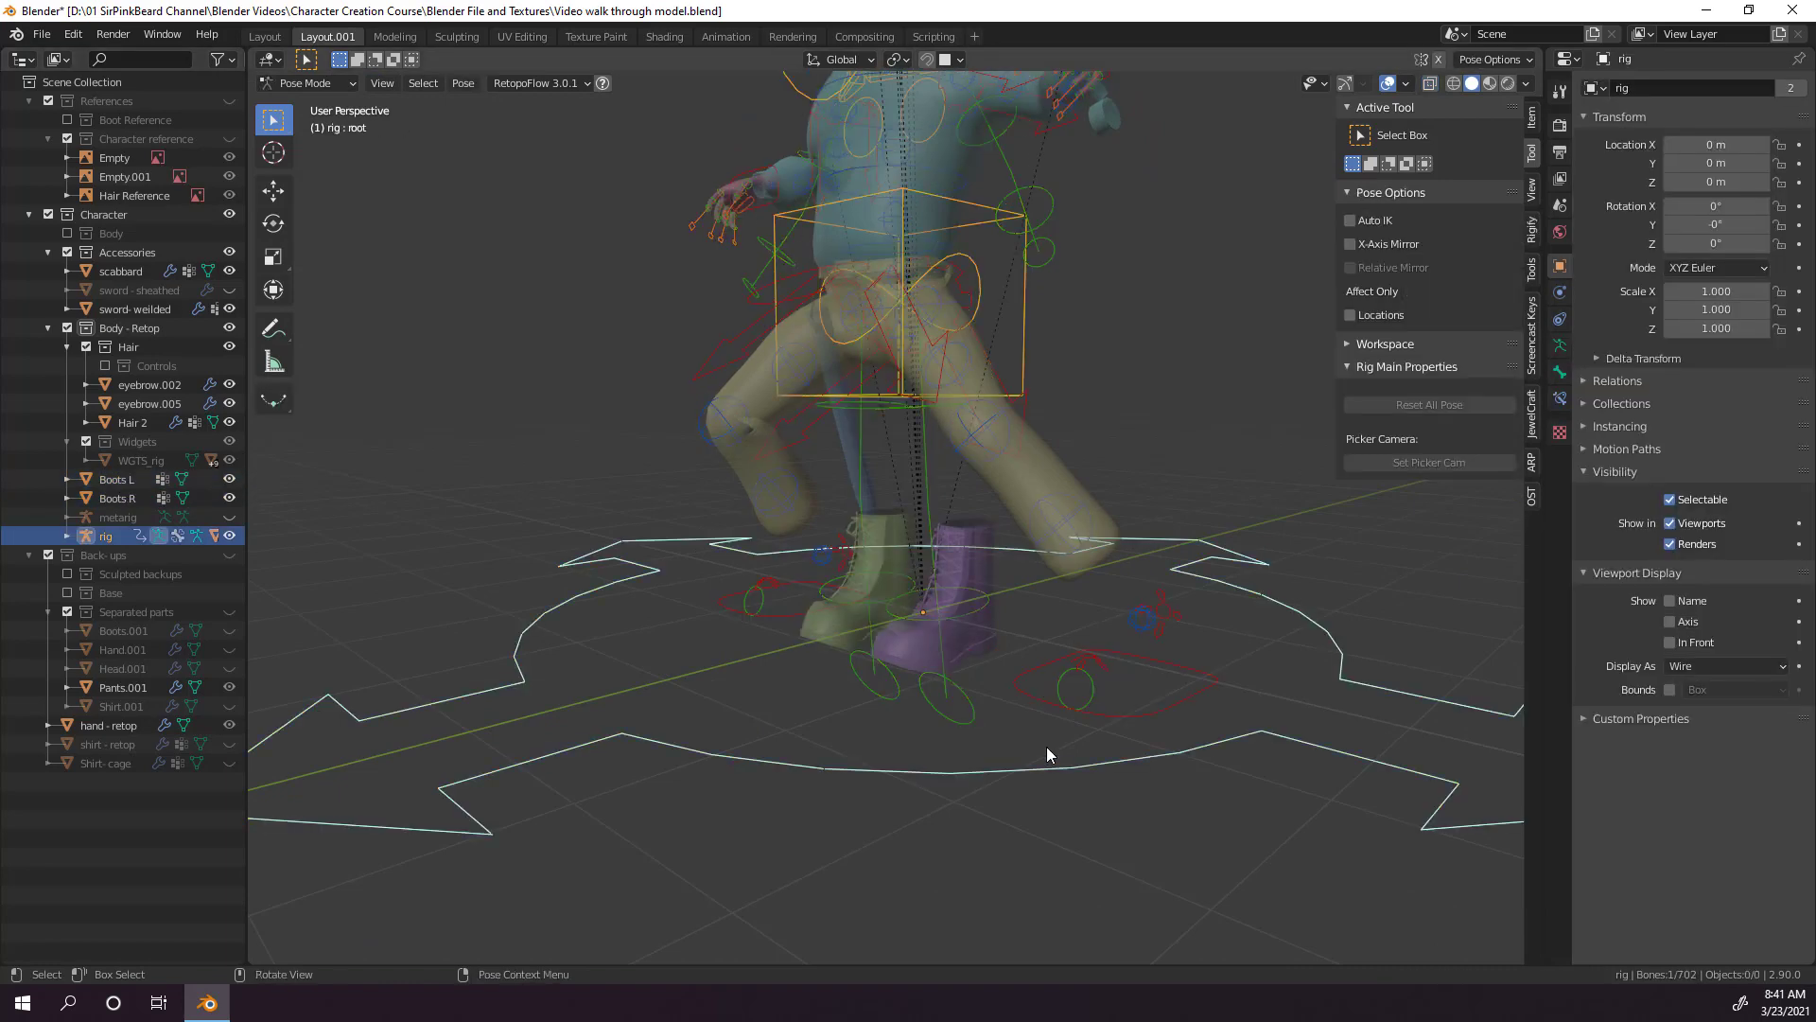
Select all of the rig's bones in Pose Mode and clear their rotation and location.
{"action": "key", "text": "a"}
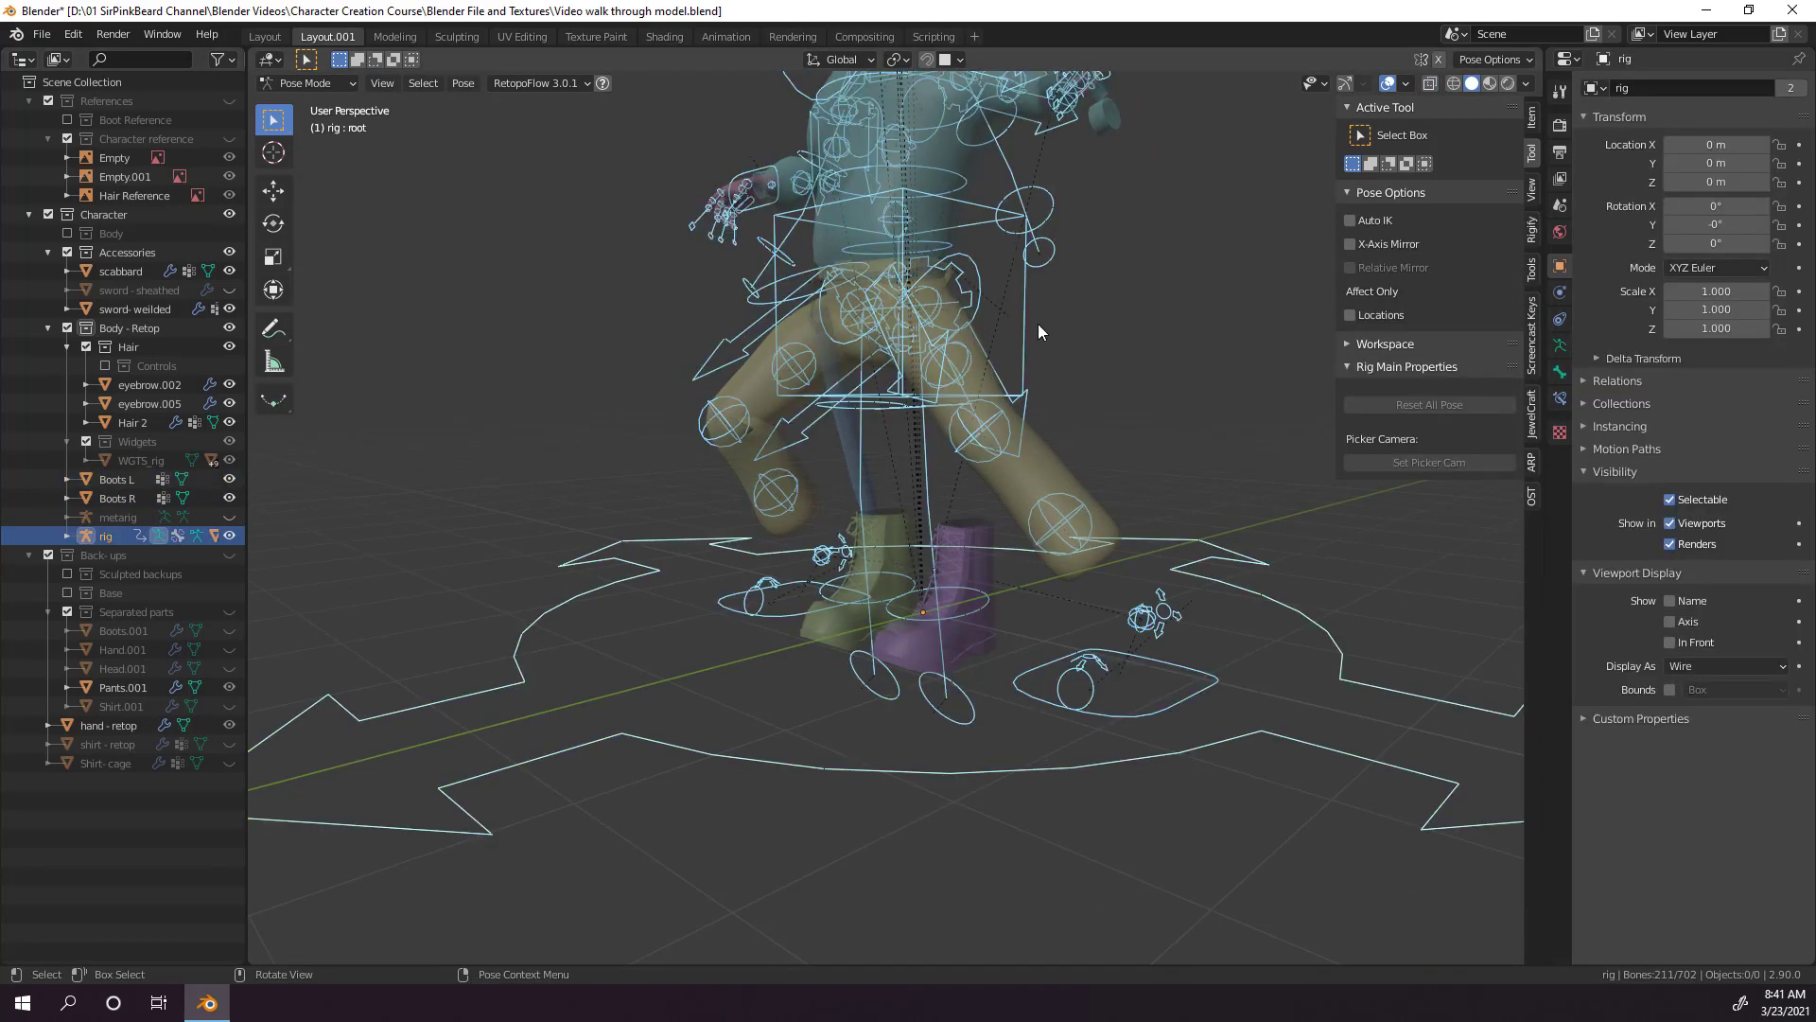
{"action": "key", "text": "alt+r"}
{"action": "key", "text": "alt+g"}
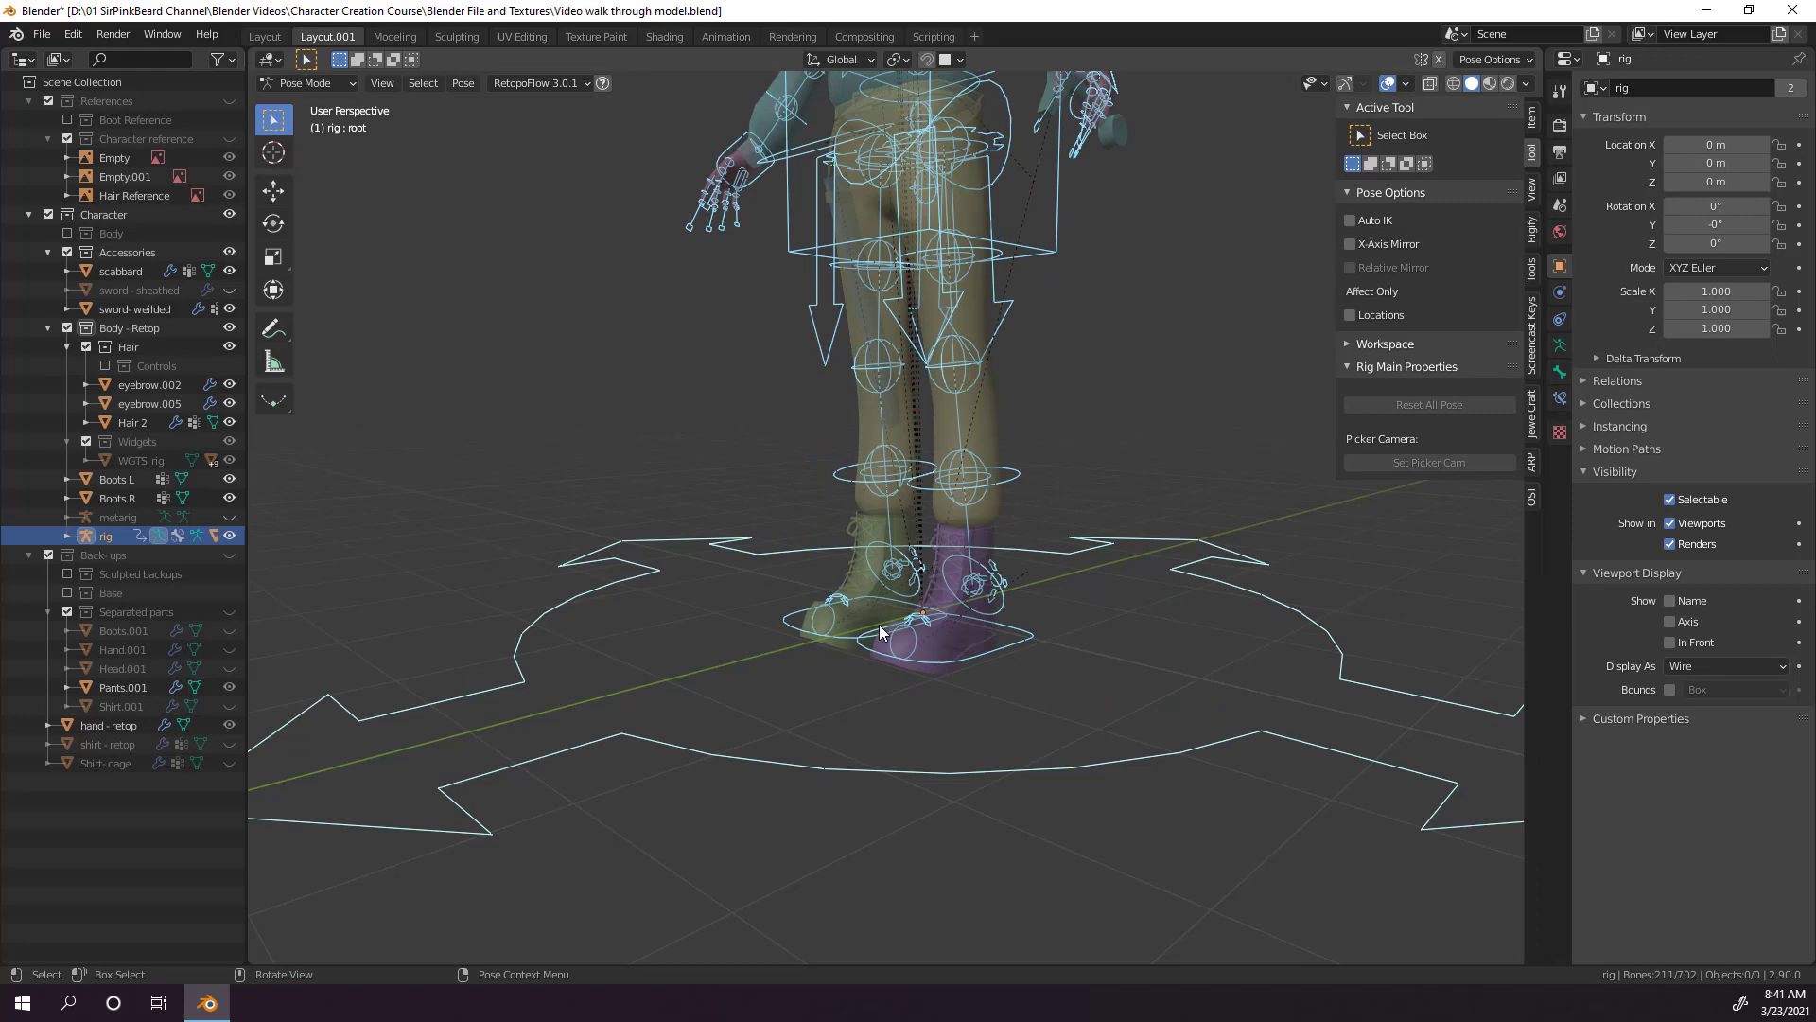
{"action": "mouse_move", "coordinate": [1054, 766]}
{"action": "middle_mouse_down"}
{"action": "mouse_move", "coordinate": [1174, 783]}
{"action": "mouse_move", "coordinate": [1021, 757]}
{"action": "middle_mouse_up"}
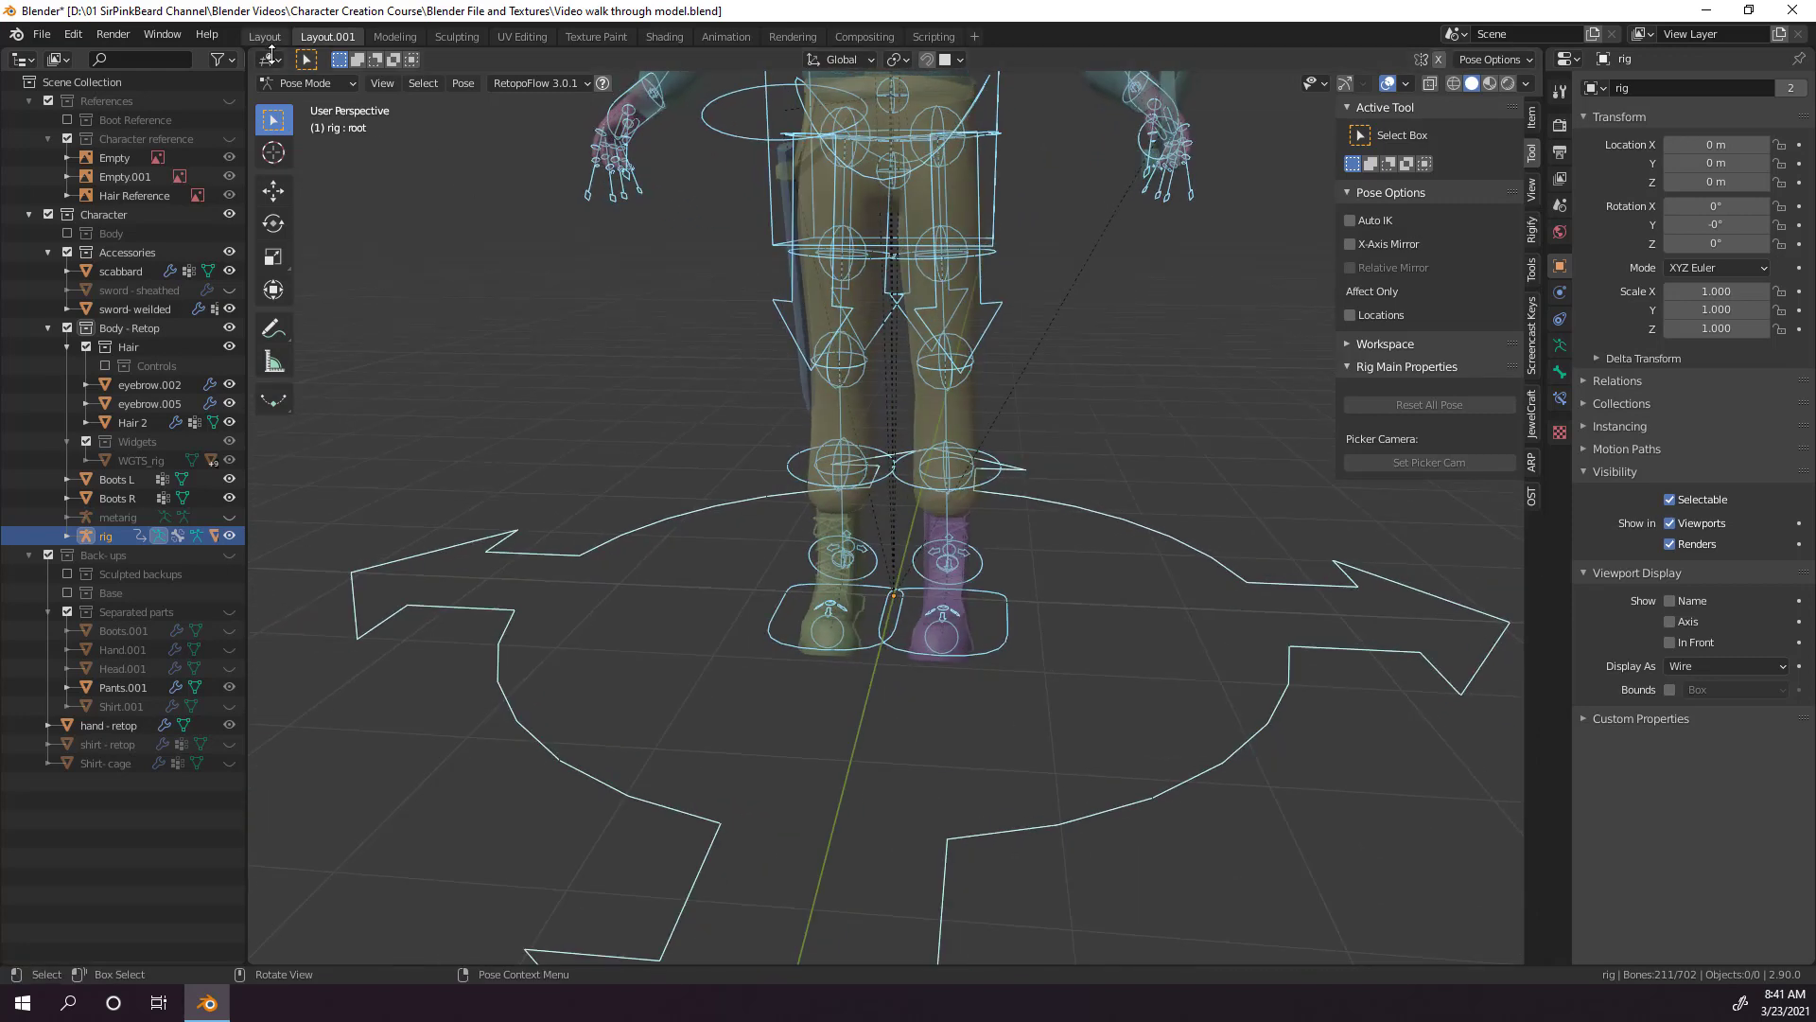
Switch the rig back to Object Mode and turn off X-ray display.
{"action": "left_click", "coordinate": [309, 83]}
{"action": "left_click", "coordinate": [339, 102]}
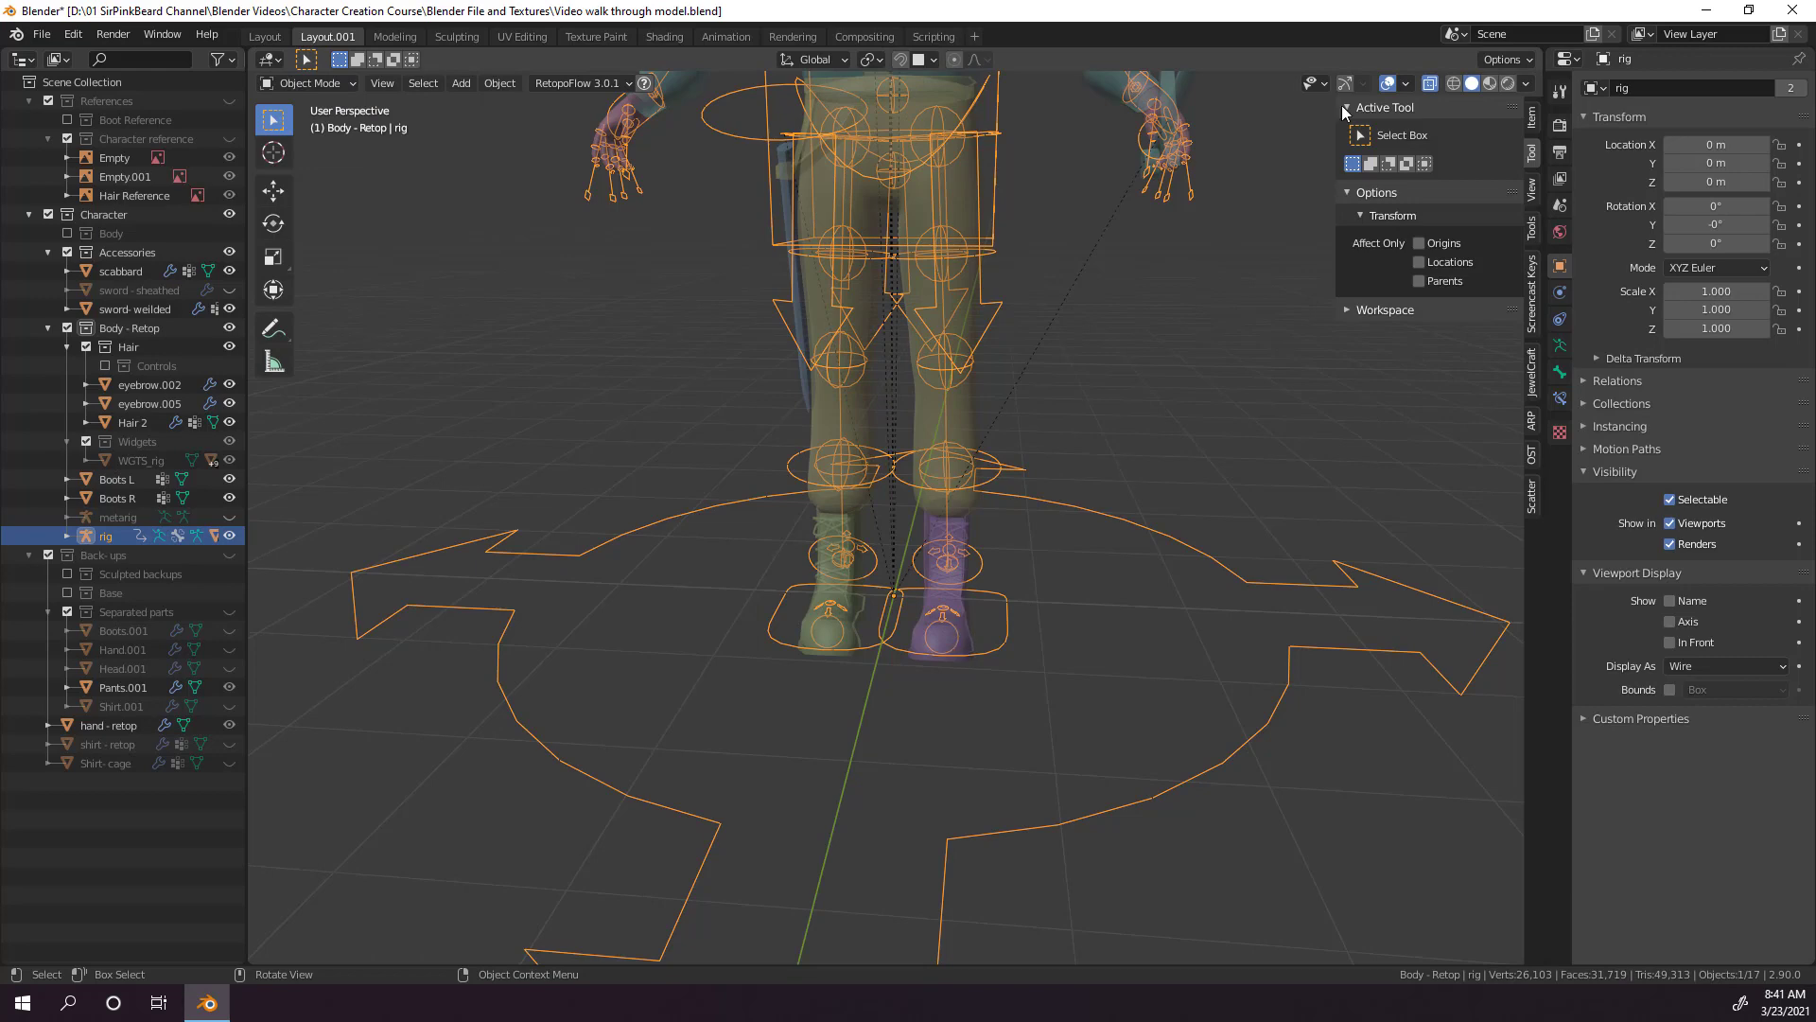
{"action": "left_click", "coordinate": [1431, 84]}
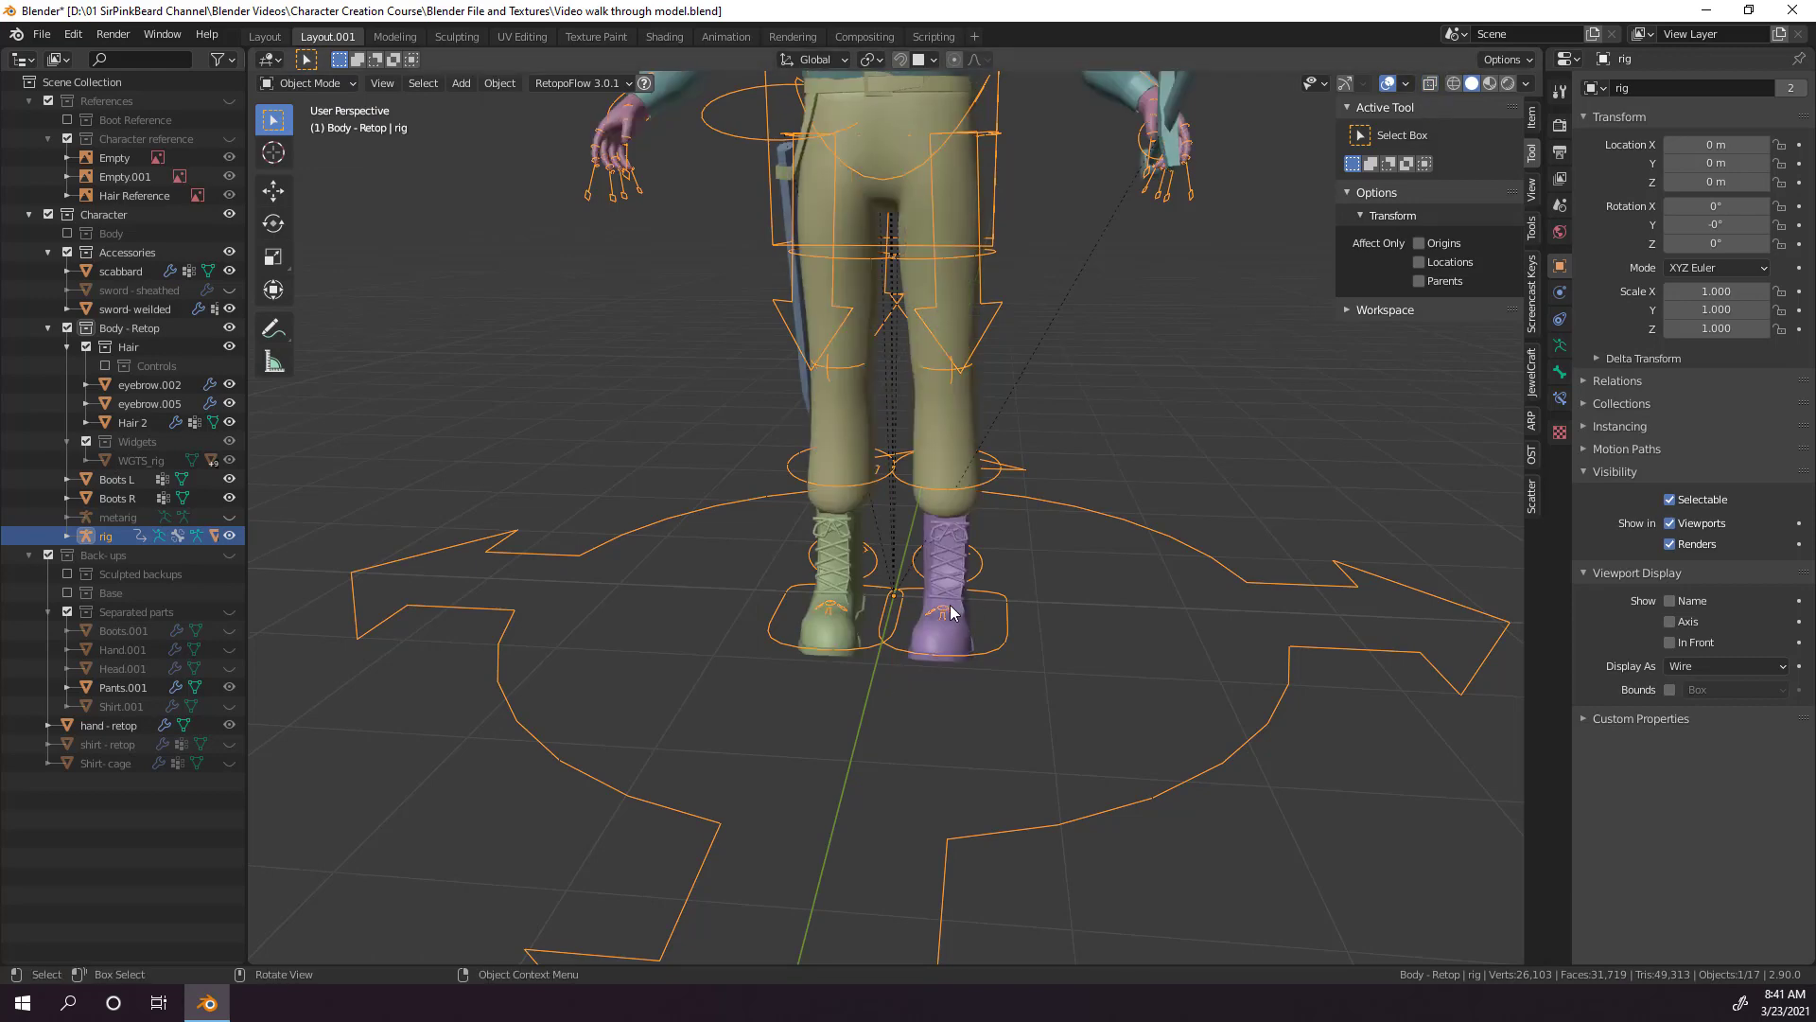
Parent both boot objects, Boots L and Boots R, to the rig with automatic weights.
{"action": "left_click", "coordinate": [833, 593]}
{"action": "left_click", "coordinate": [876, 616], "text": "shift"}
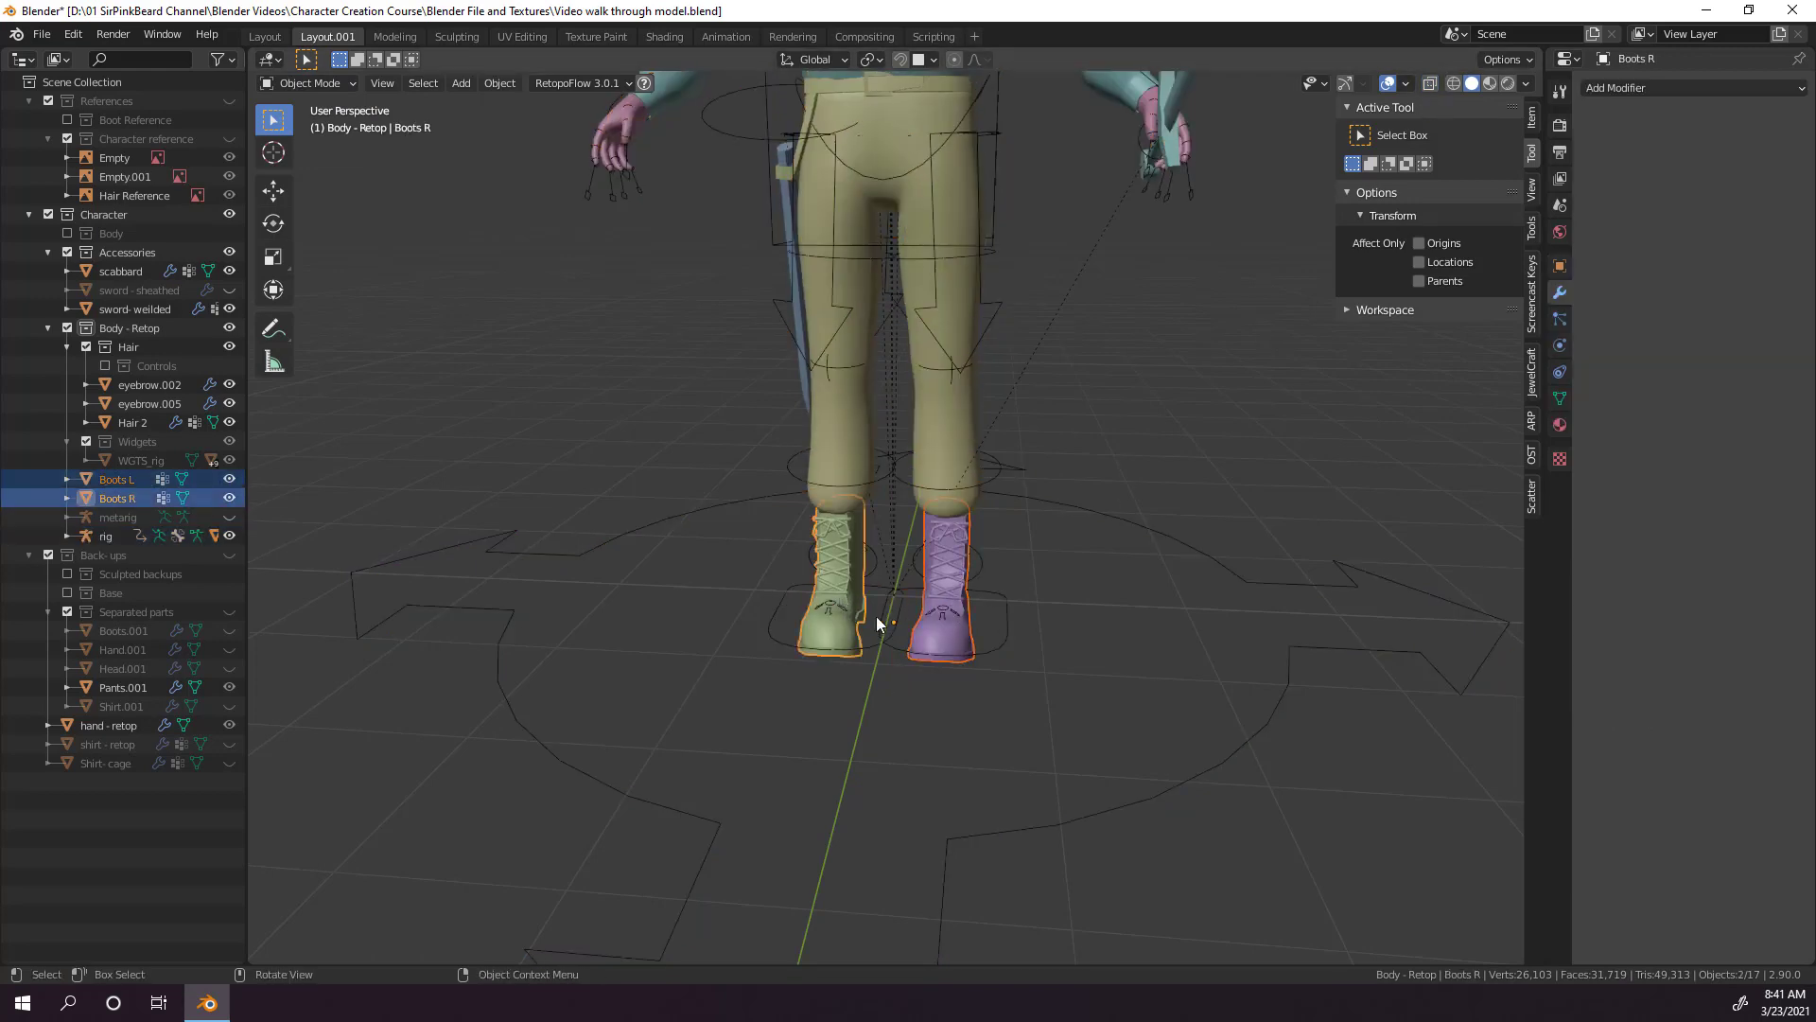
{"action": "left_click", "coordinate": [1054, 814], "text": "shift"}
{"action": "key", "text": "ctrl+p"}
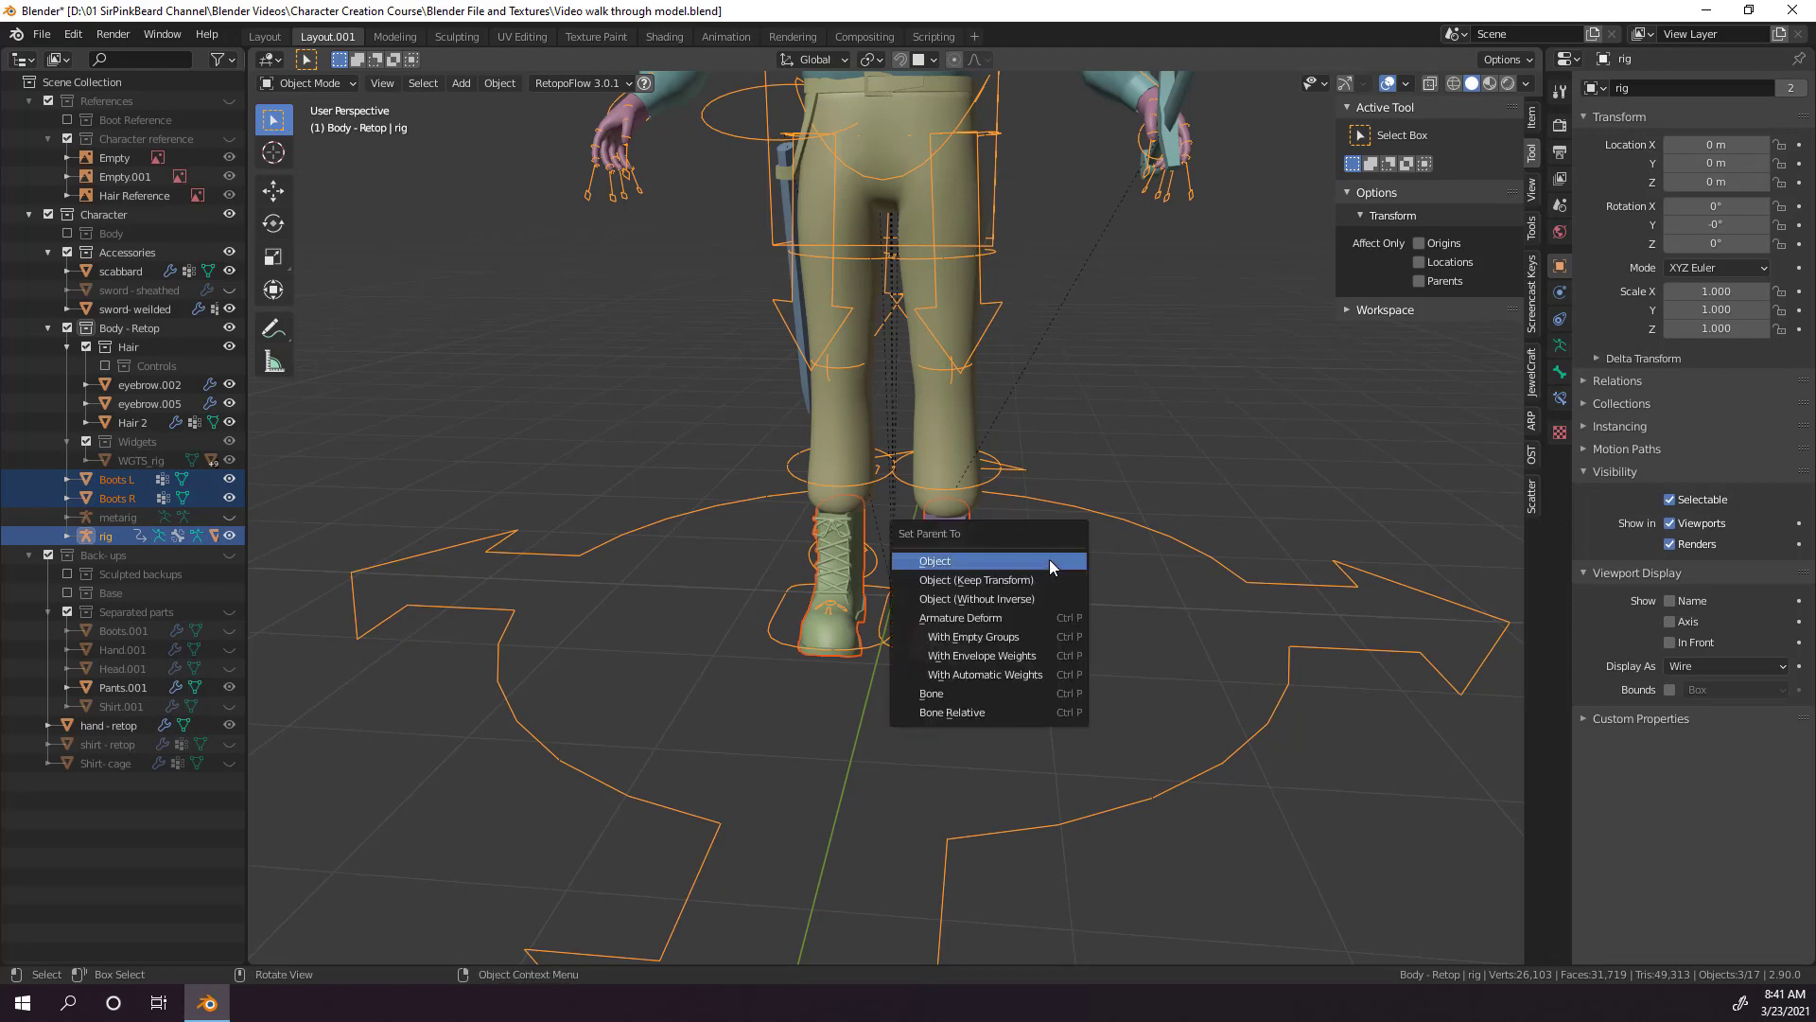
{"action": "left_click", "coordinate": [1029, 675]}
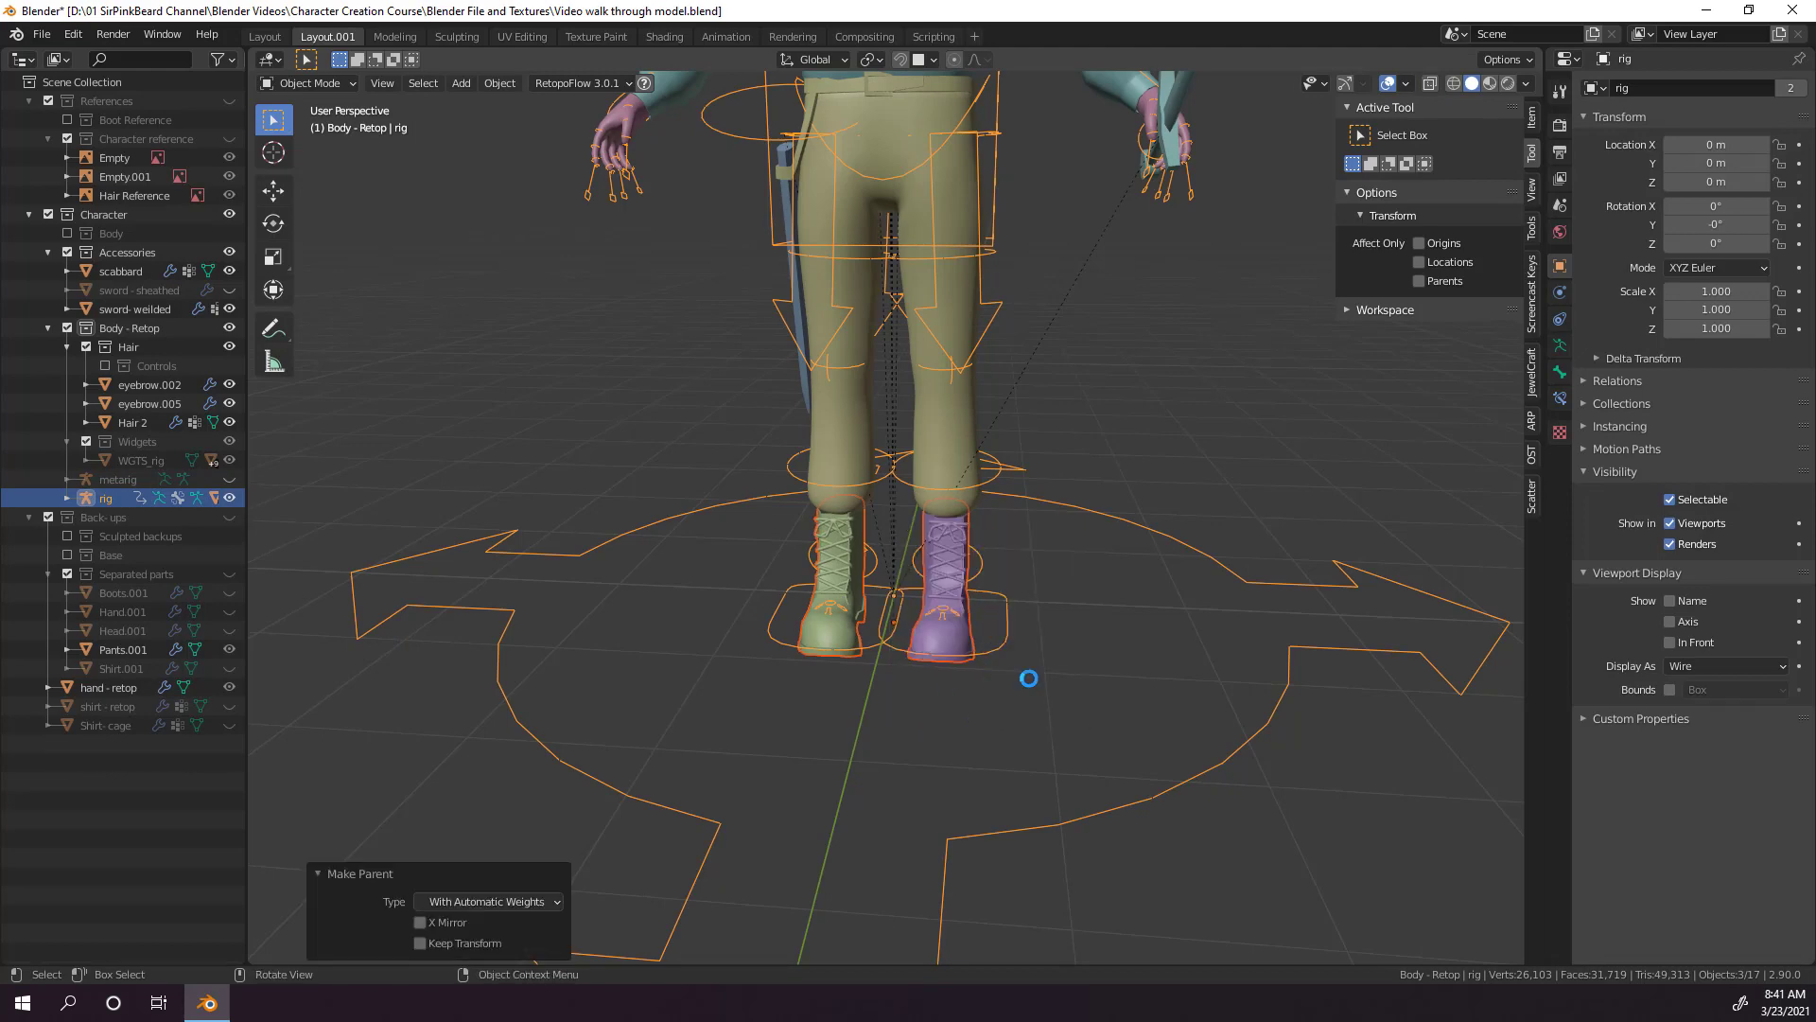
Return the rig to Object Mode, then select Boots L and put it into Weight Paint mode.
{"action": "left_click", "coordinate": [326, 85]}
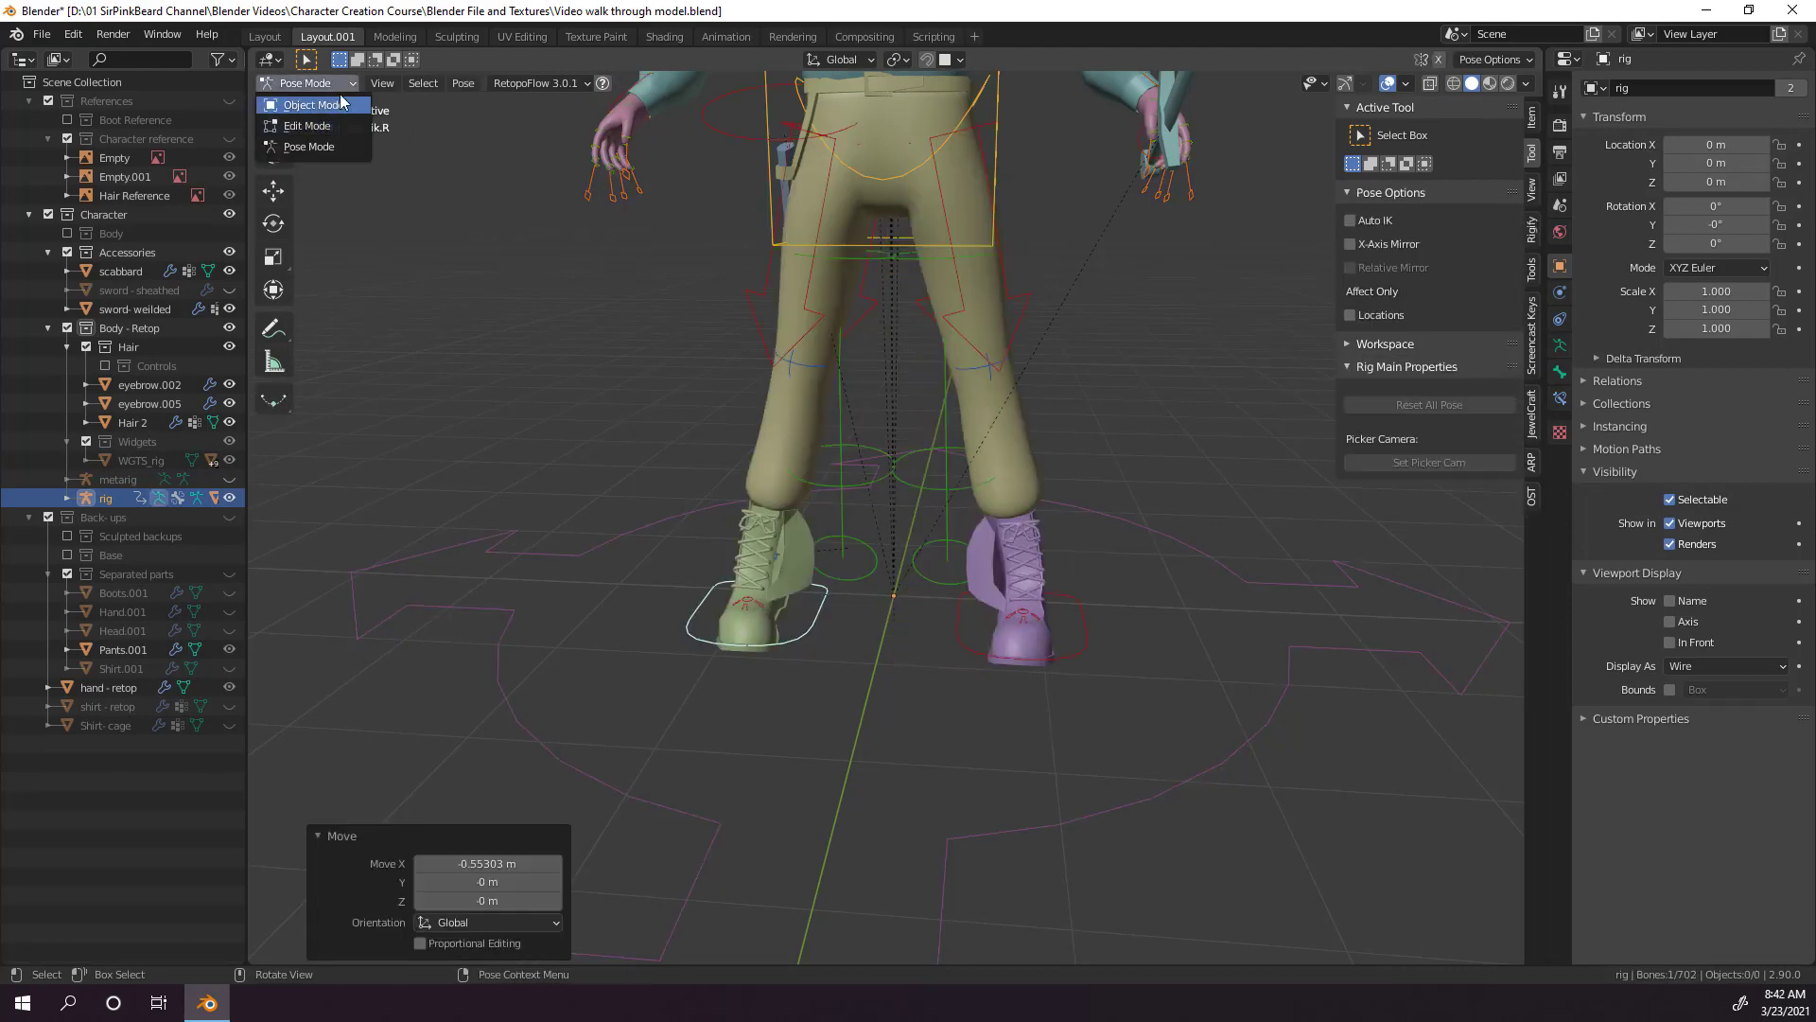
{"action": "left_click", "coordinate": [312, 104]}
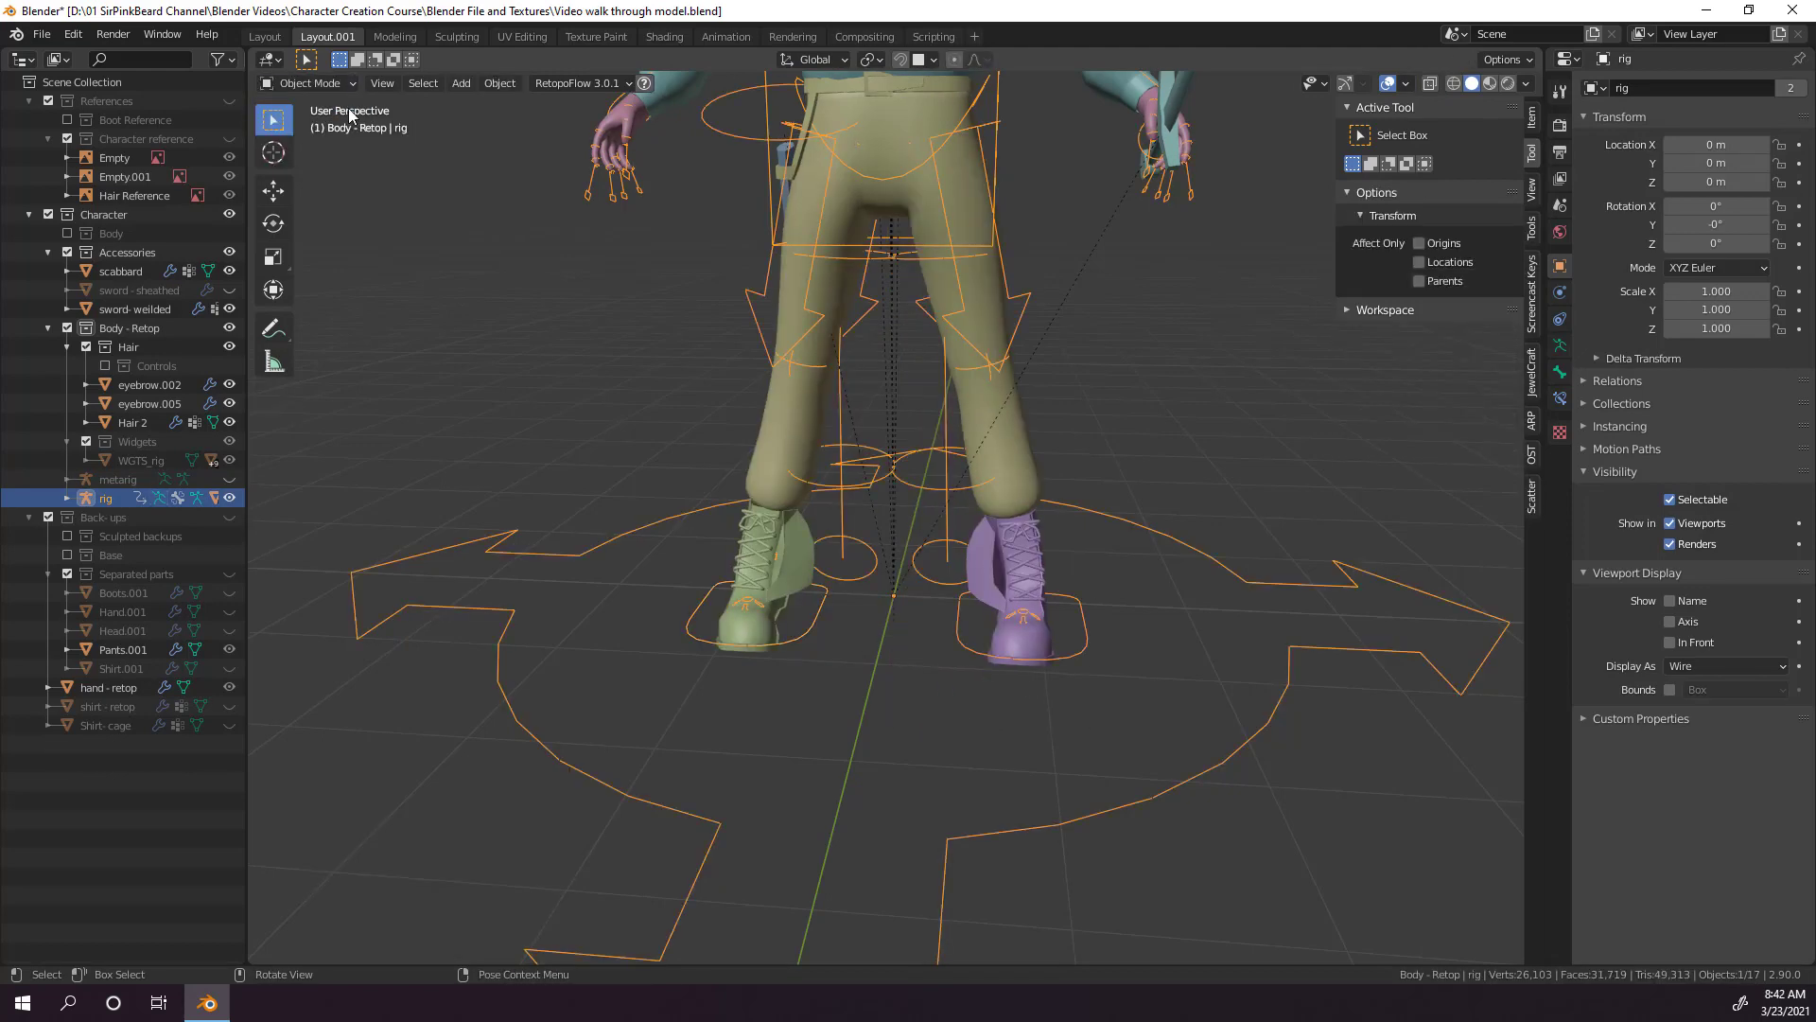
{"action": "left_click", "coordinate": [1003, 567]}
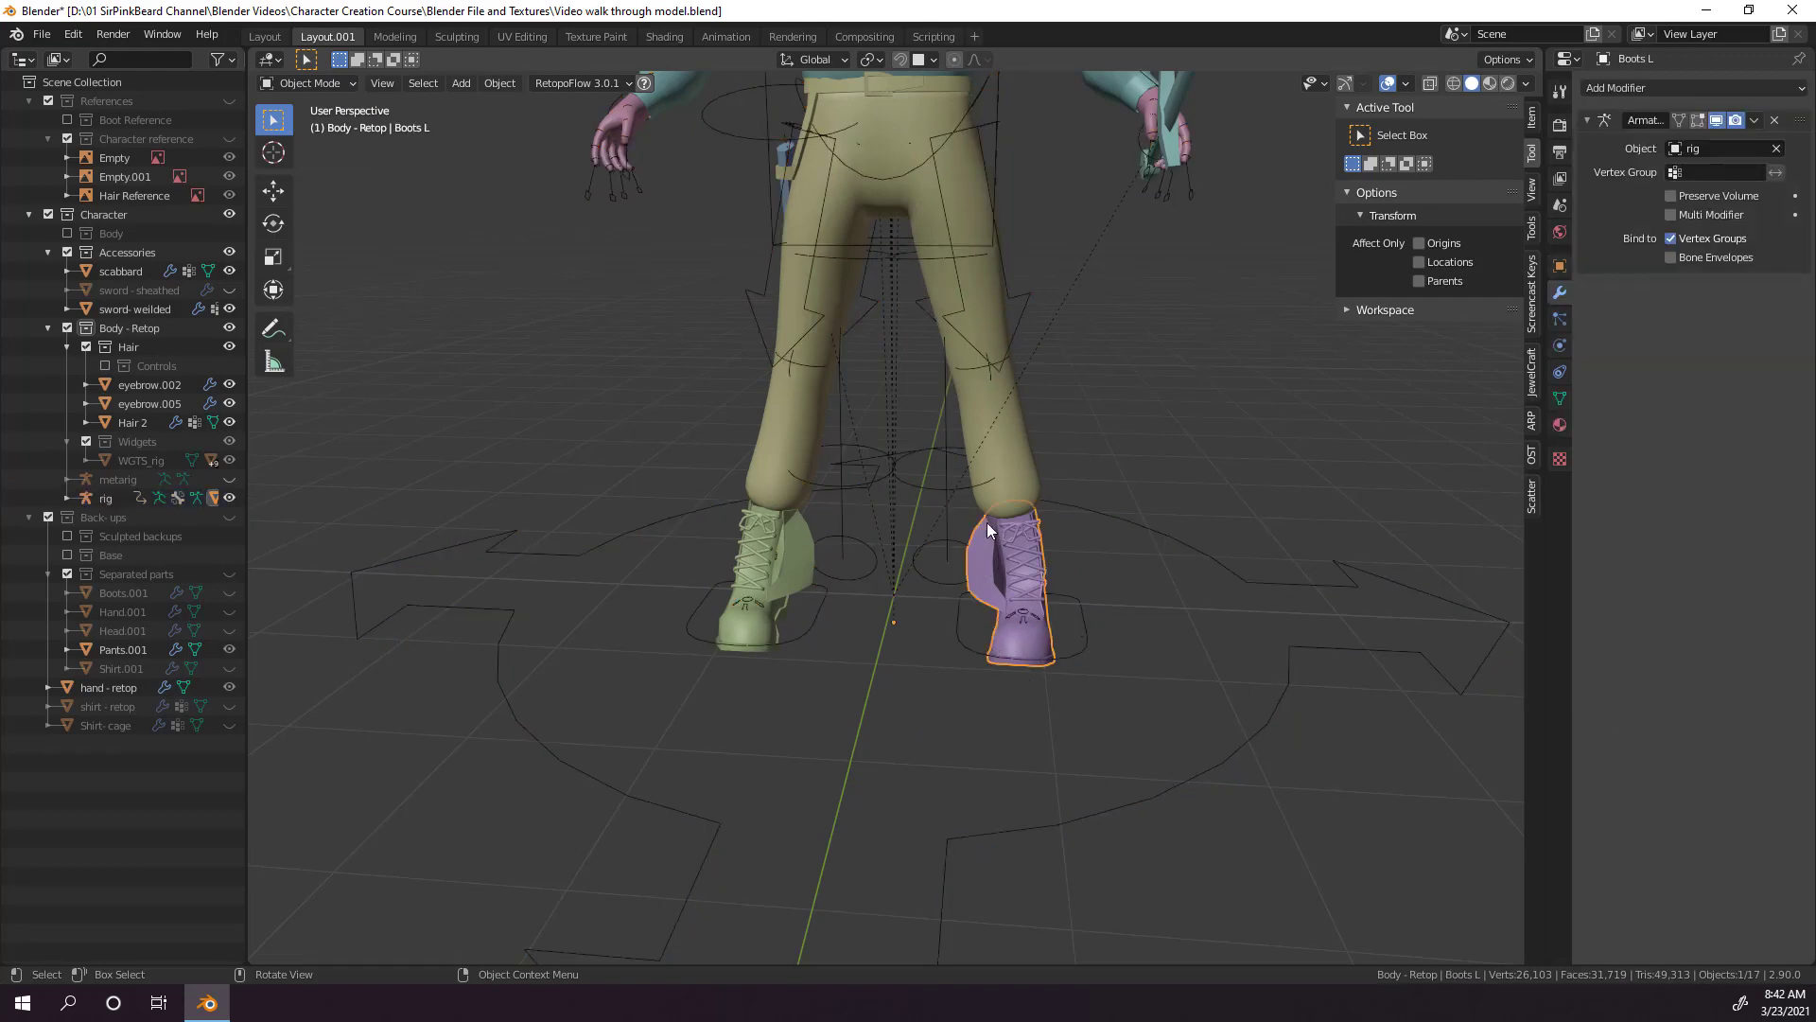
{"action": "left_click", "coordinate": [317, 83]}
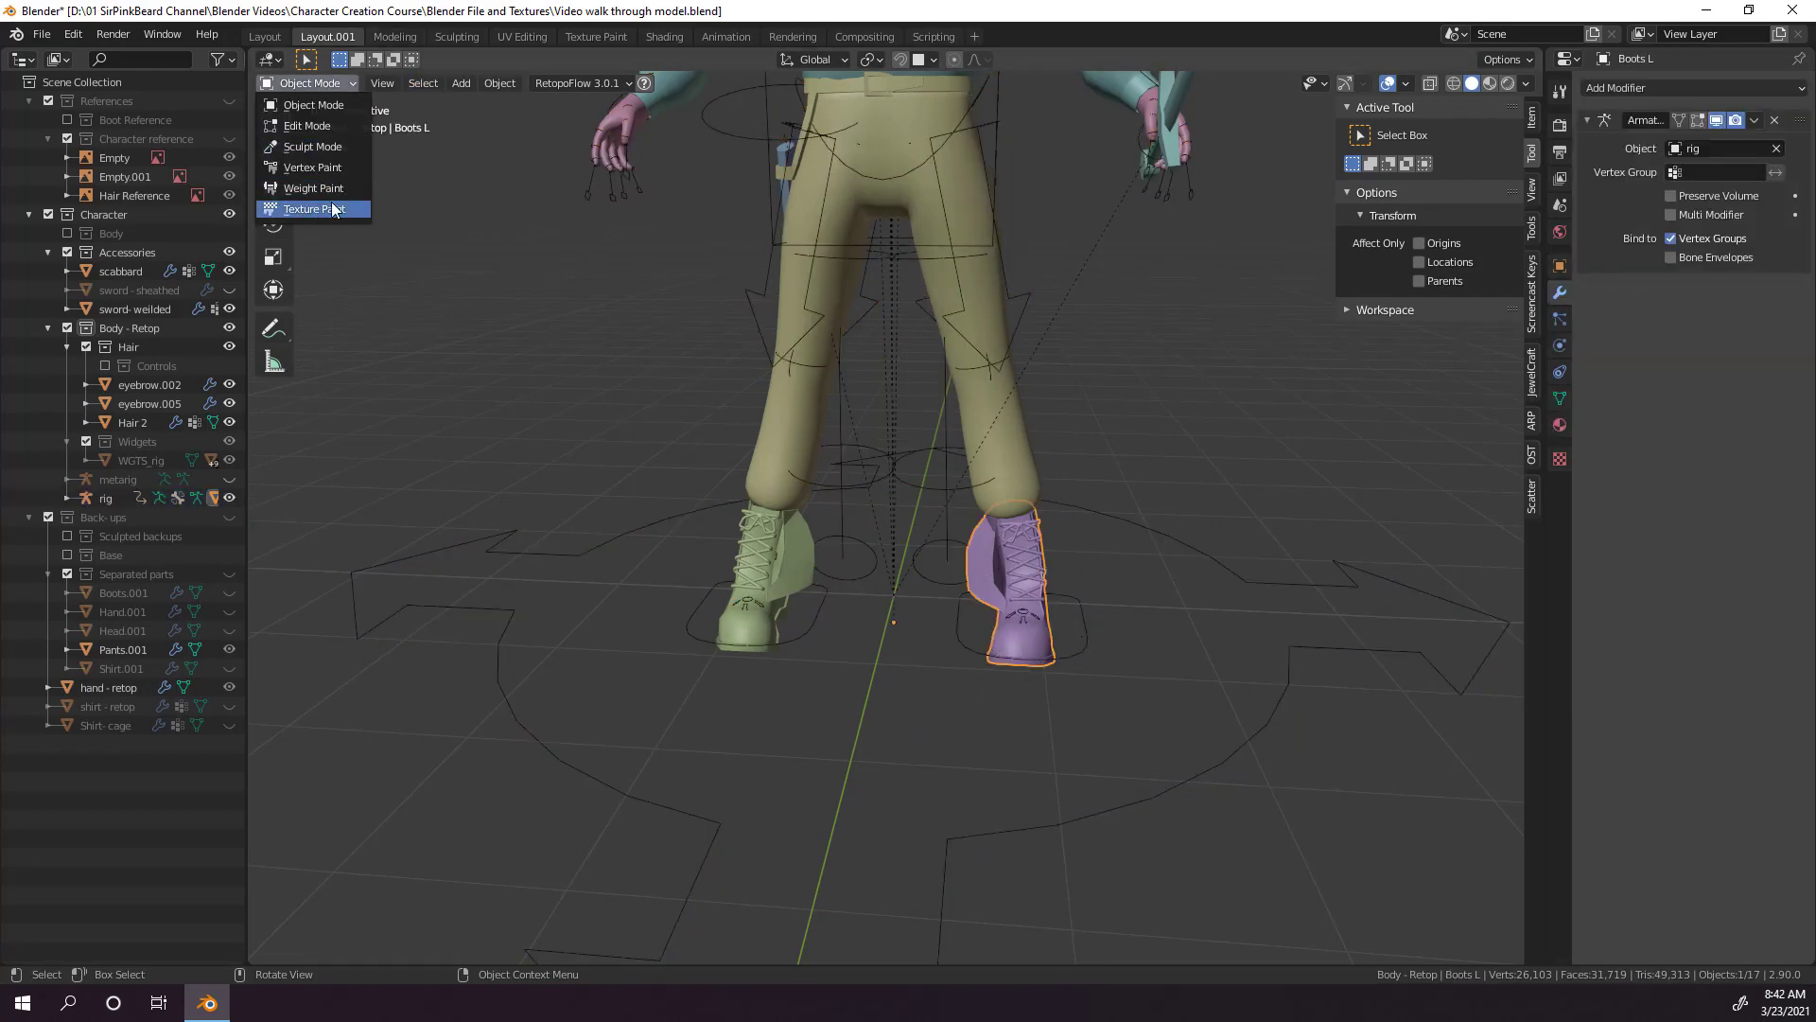
{"action": "left_click", "coordinate": [316, 189]}
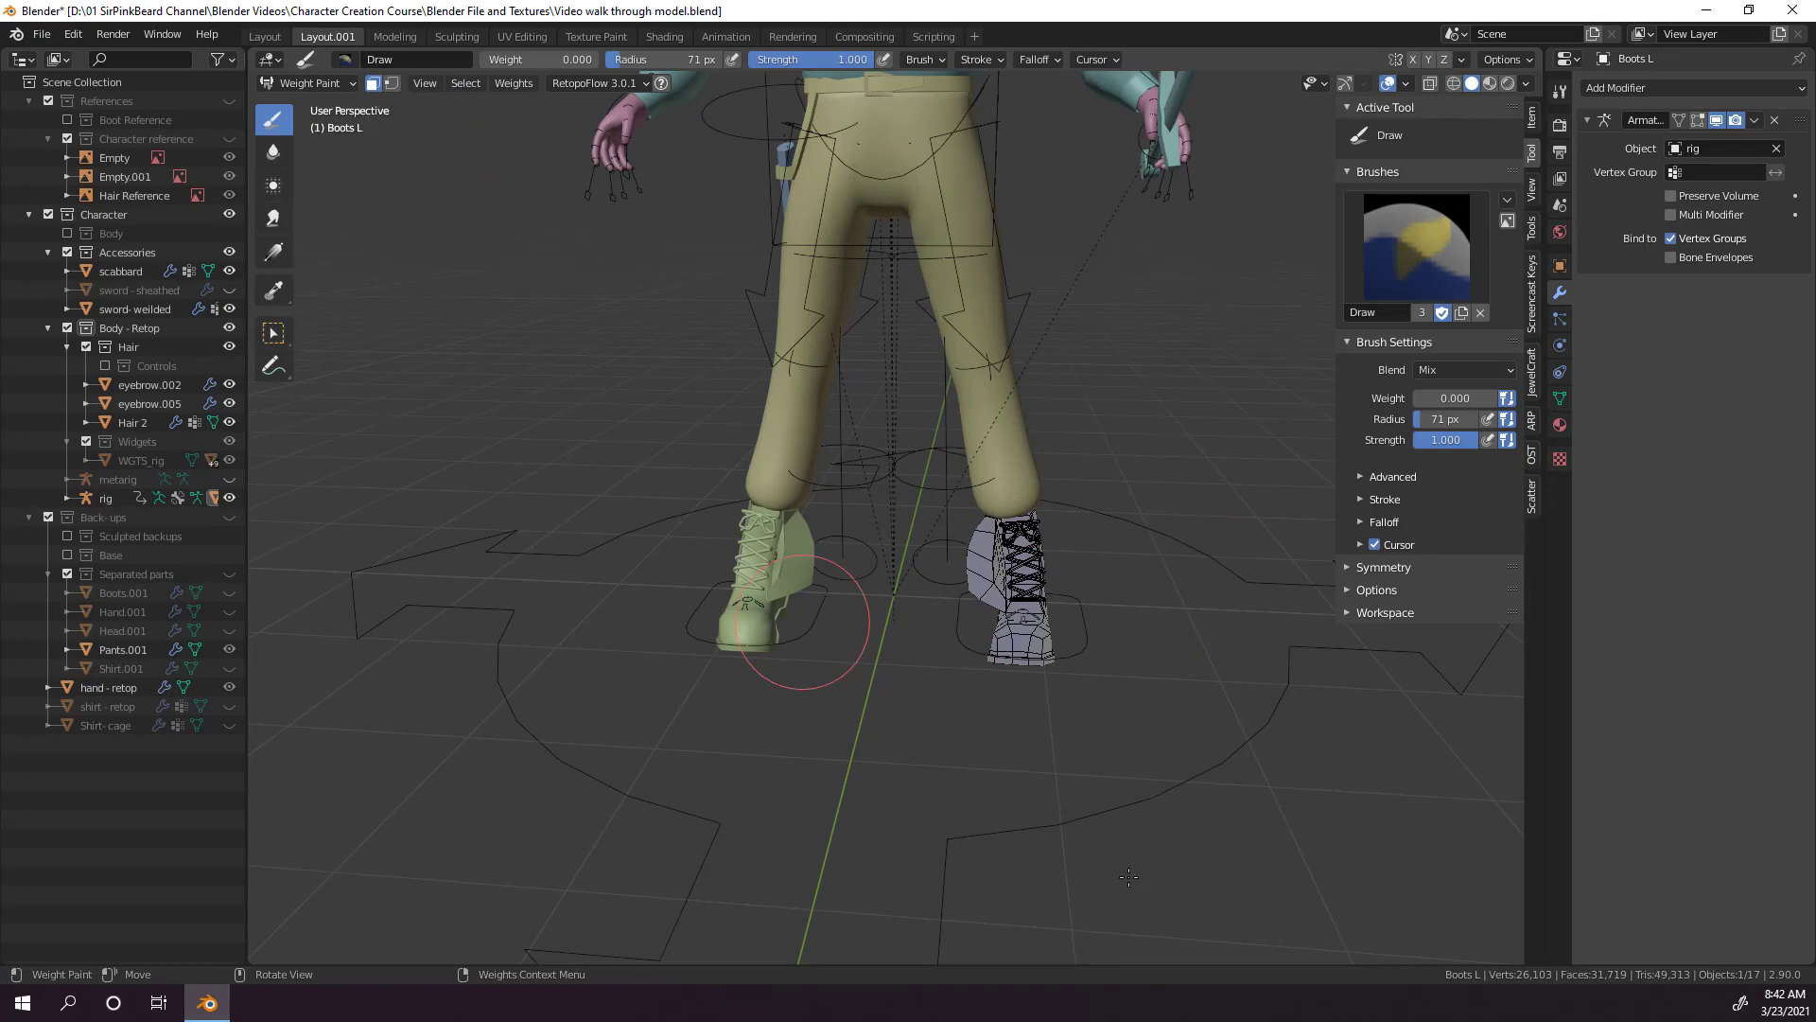
Set the Draw brush weight to 1.000 for painting Boots L and toggle the face selection paint mask.
{"action": "middle_click_drag", "start_coordinate": [1026, 649], "coordinate": [1004, 686]}
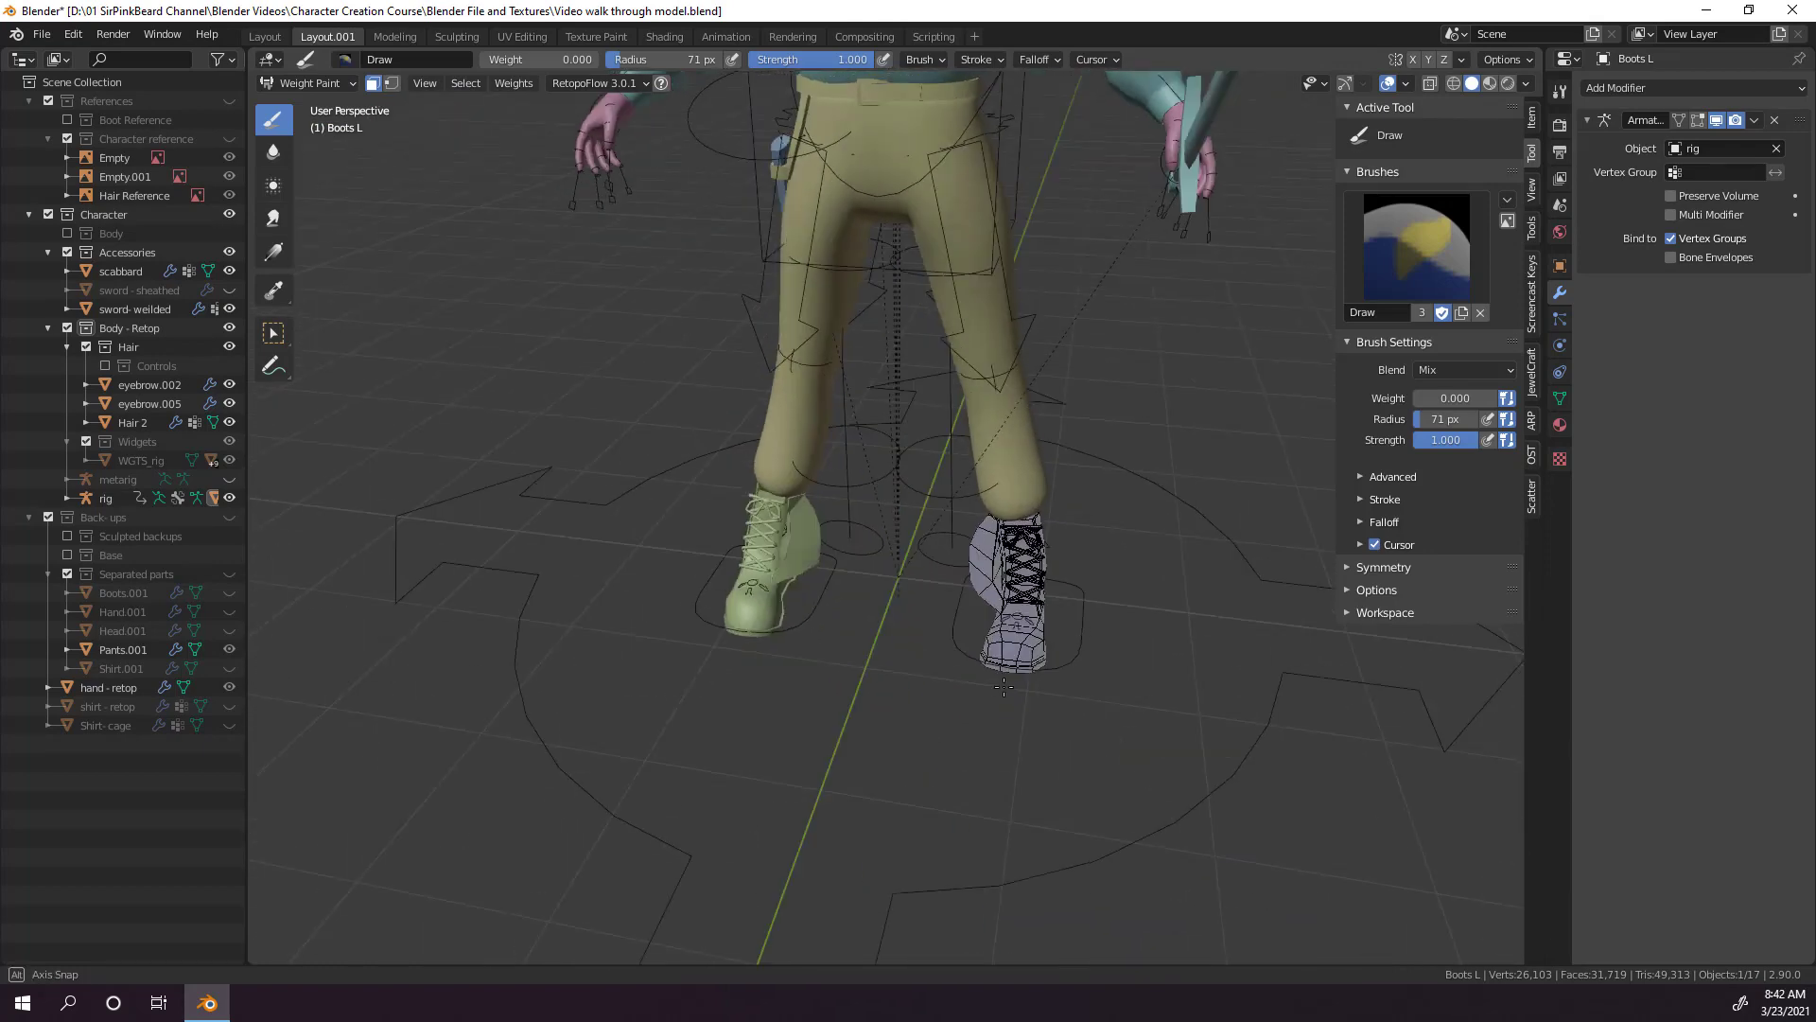
{"action": "scroll", "coordinate": [998, 757], "scroll_direction": "up", "scroll_amount": 5}
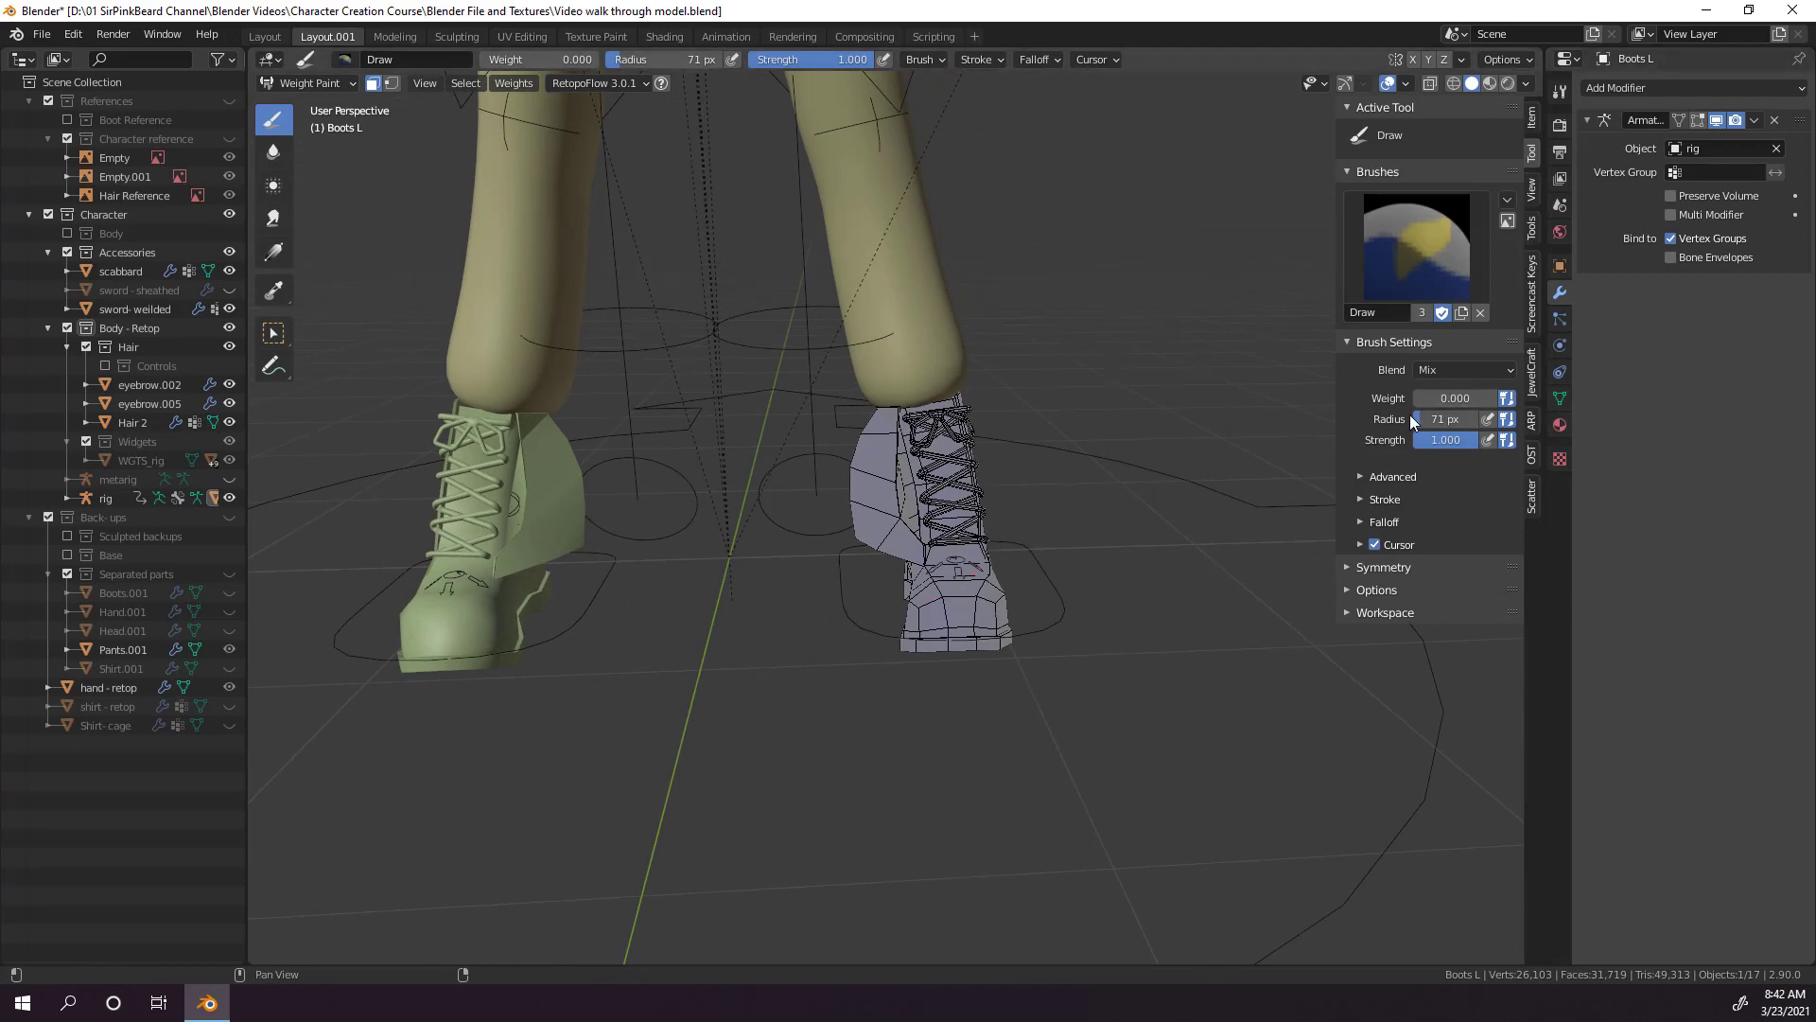
{"action": "left_click_drag", "start_coordinate": [1427, 400], "coordinate": [1510, 400]}
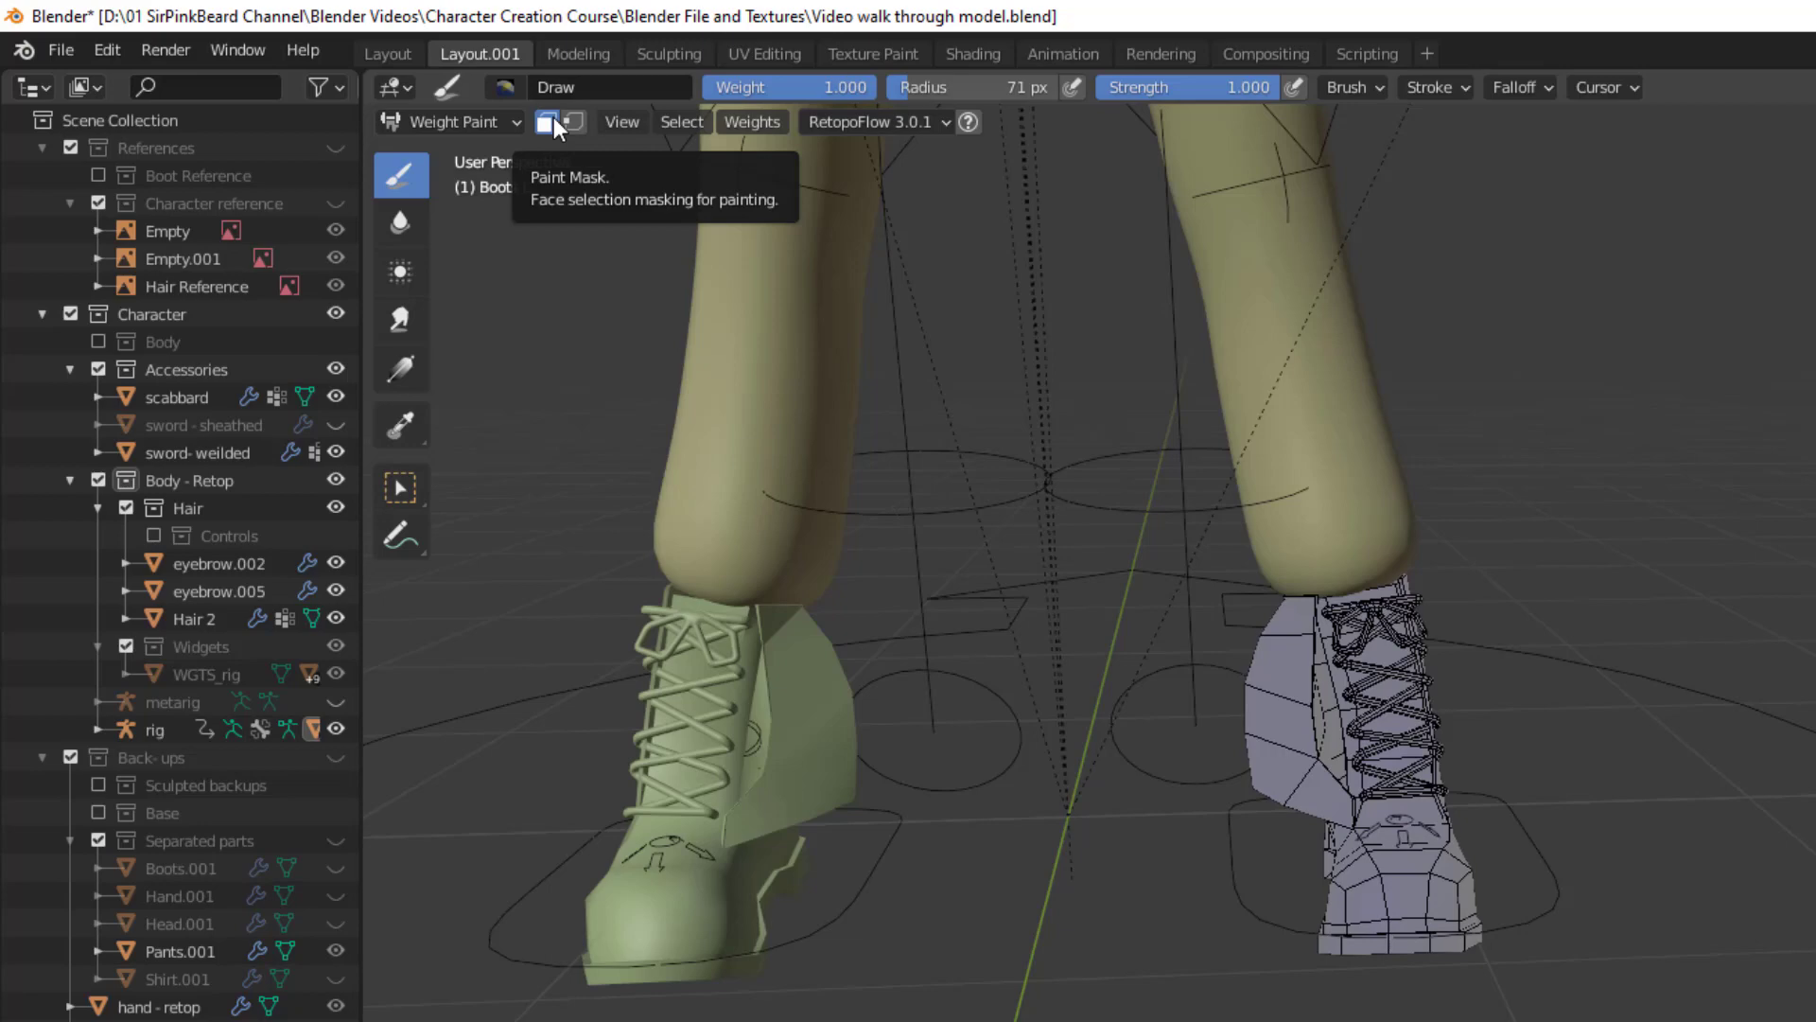
{"action": "left_click", "coordinate": [554, 119]}
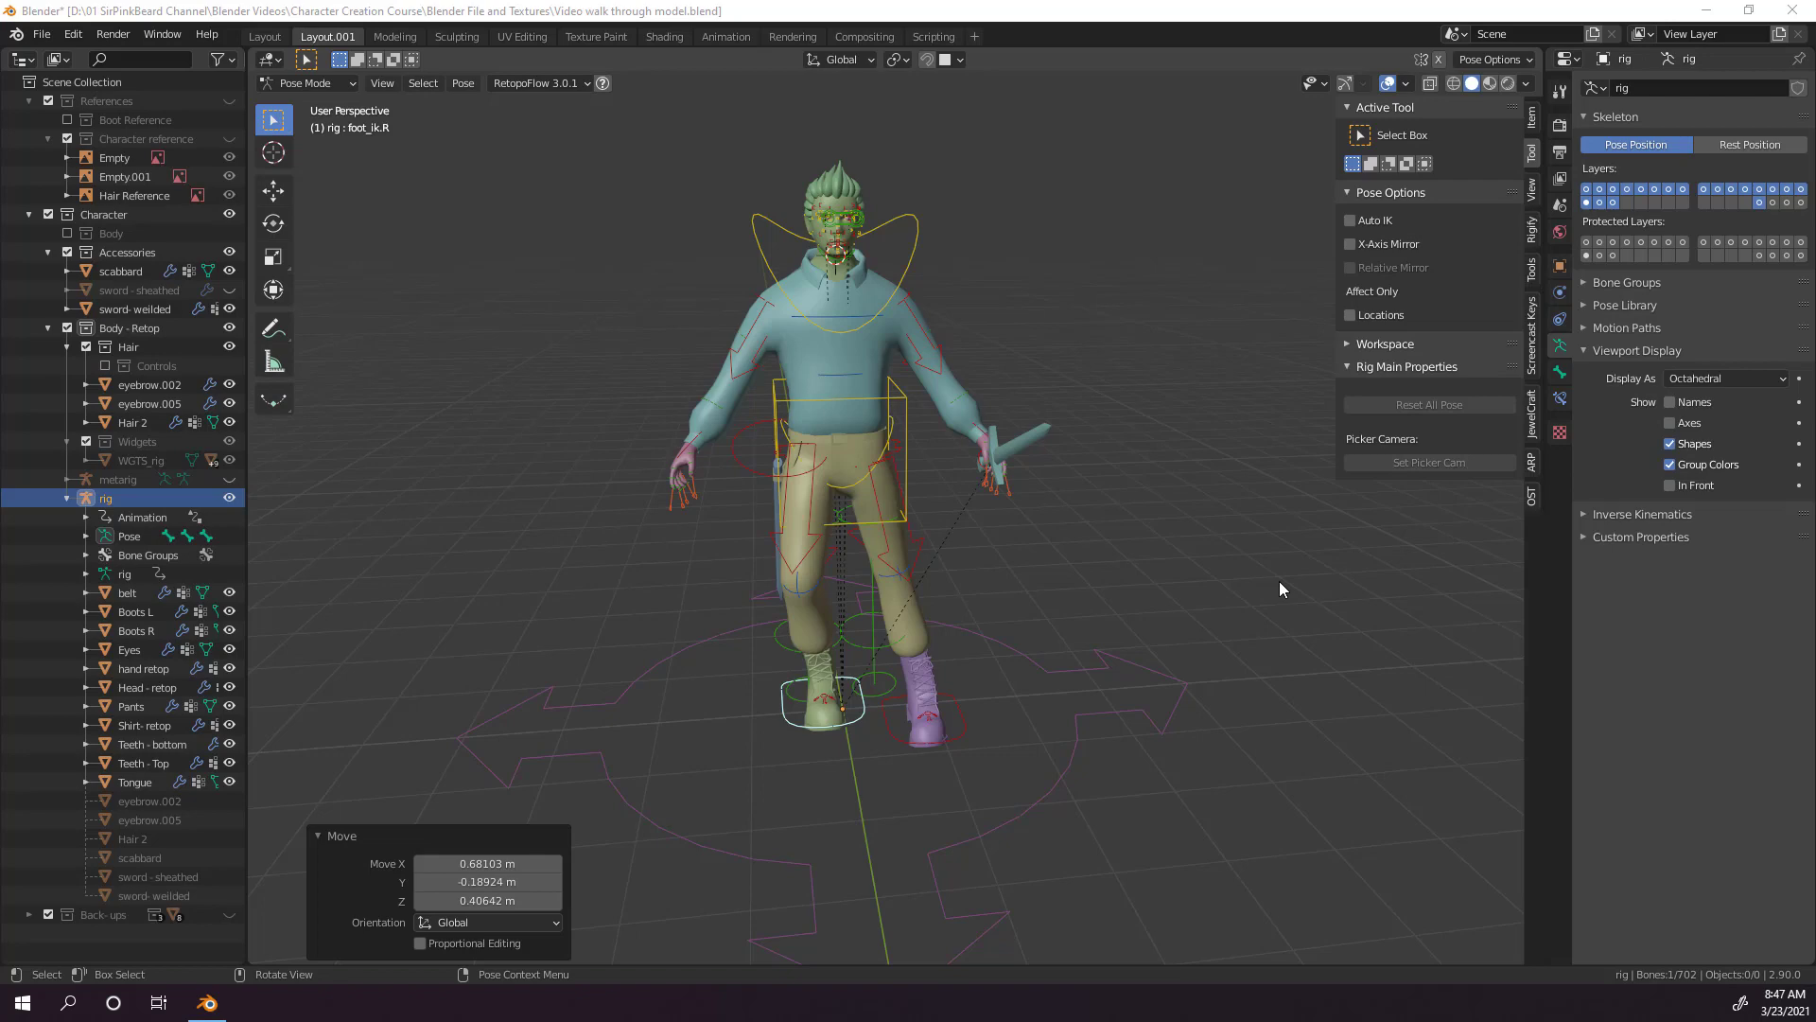
{"action": "middle_click_drag", "start_coordinate": [1267, 587], "coordinate": [628, 566]}
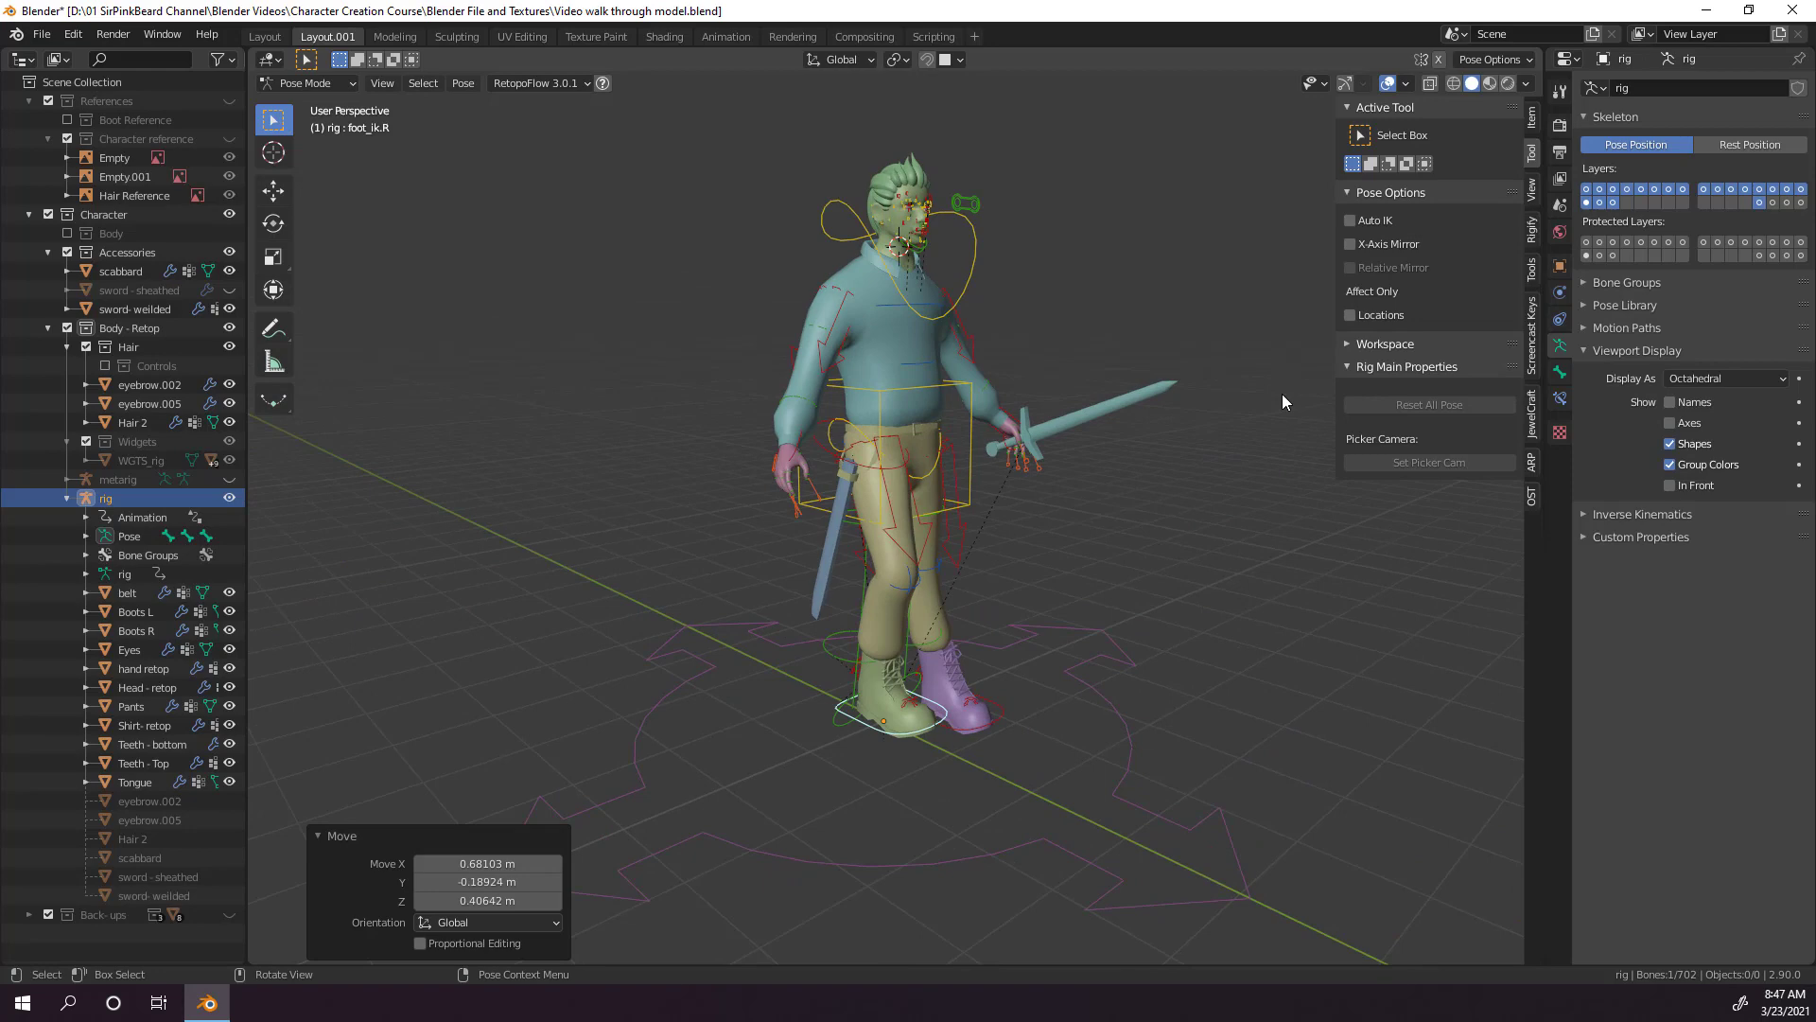
{"action": "middle_click_drag", "start_coordinate": [1220, 558], "coordinate": [1142, 589]}
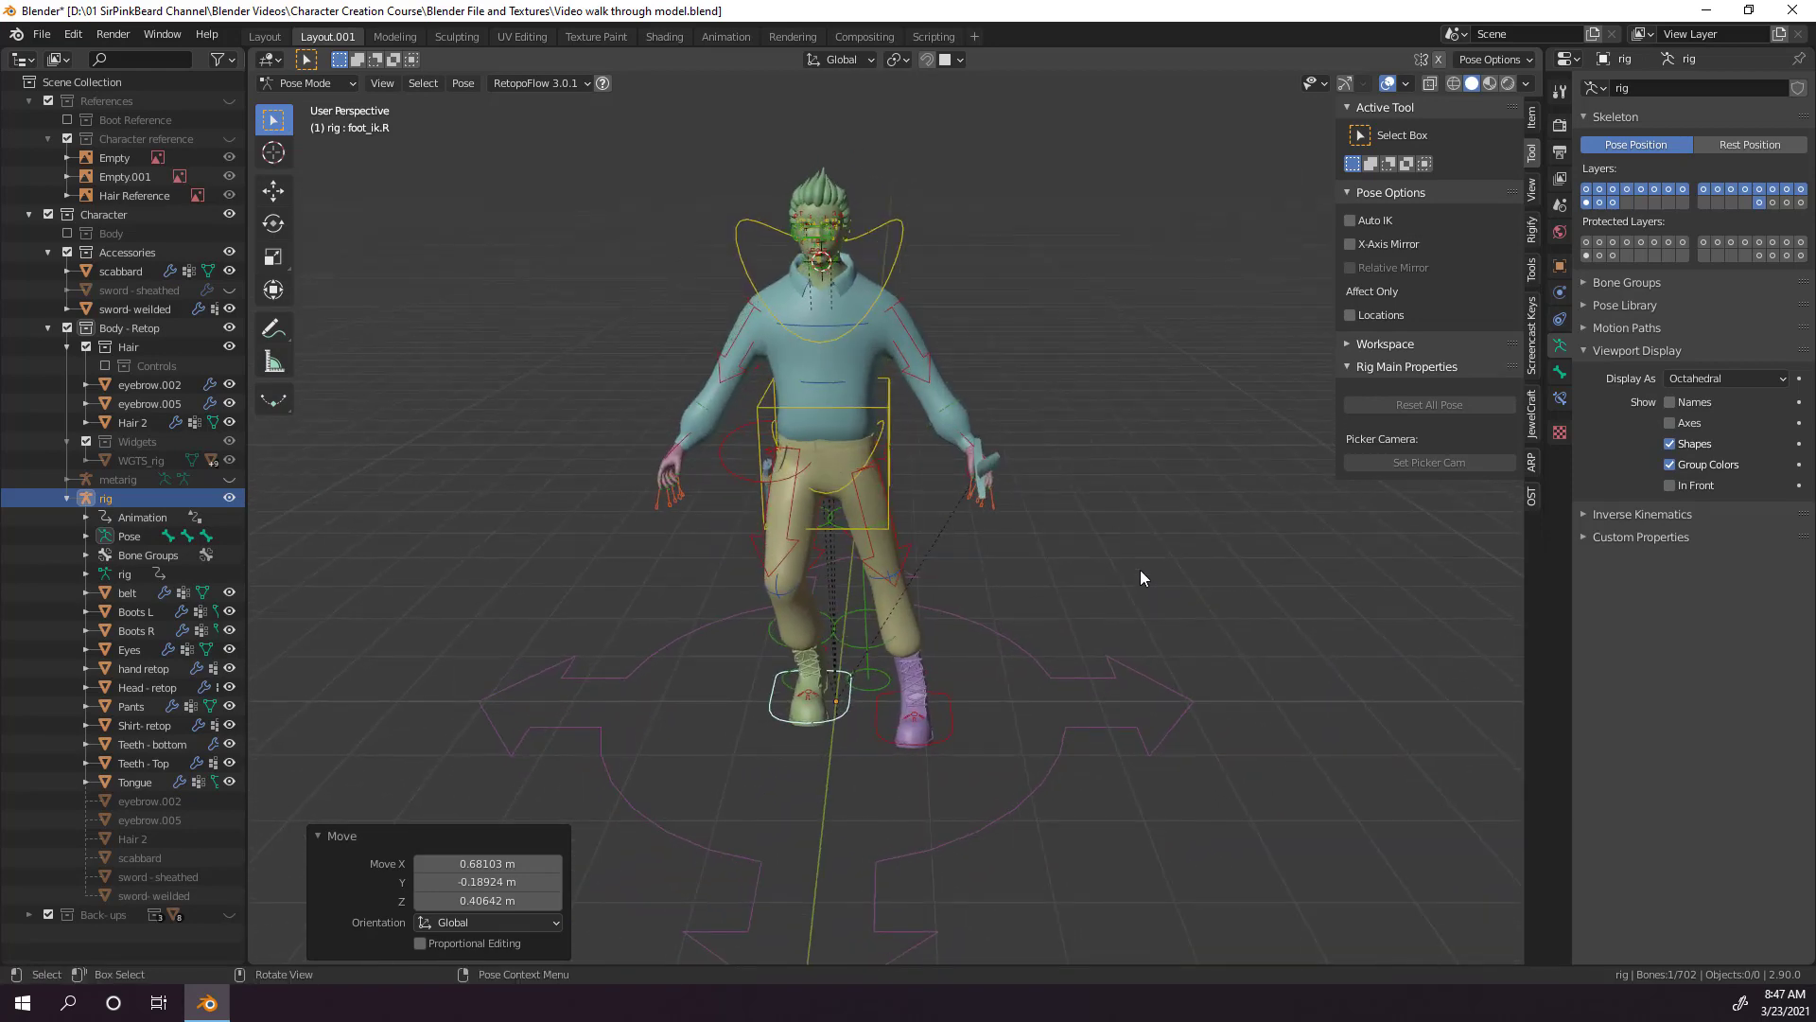